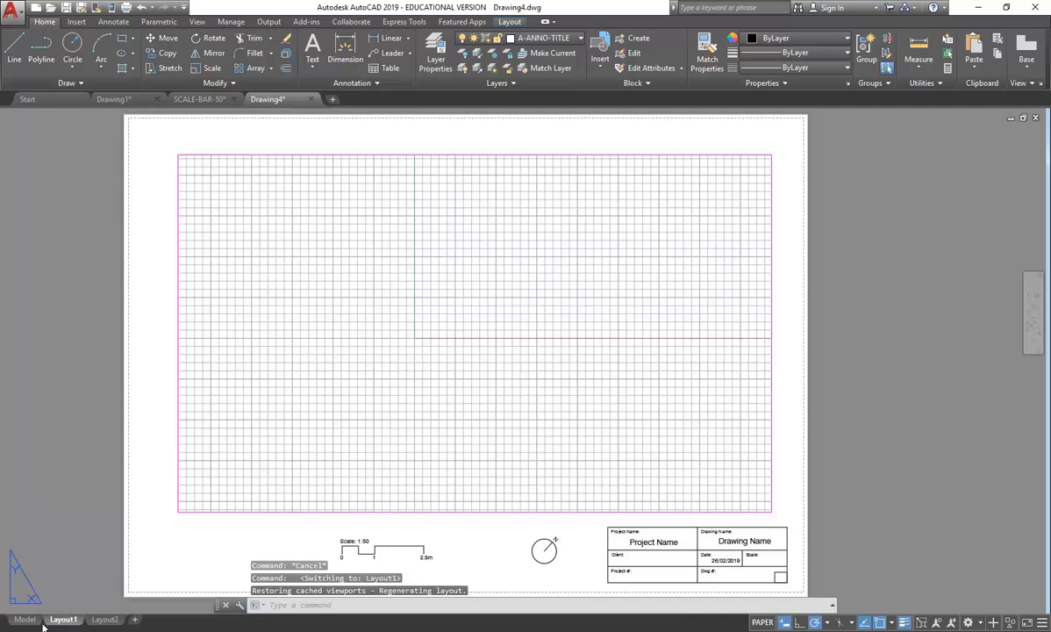
- Switch Drawing4 from the Layout1 sheet to model space, with the origin in view
left_click(25, 619)
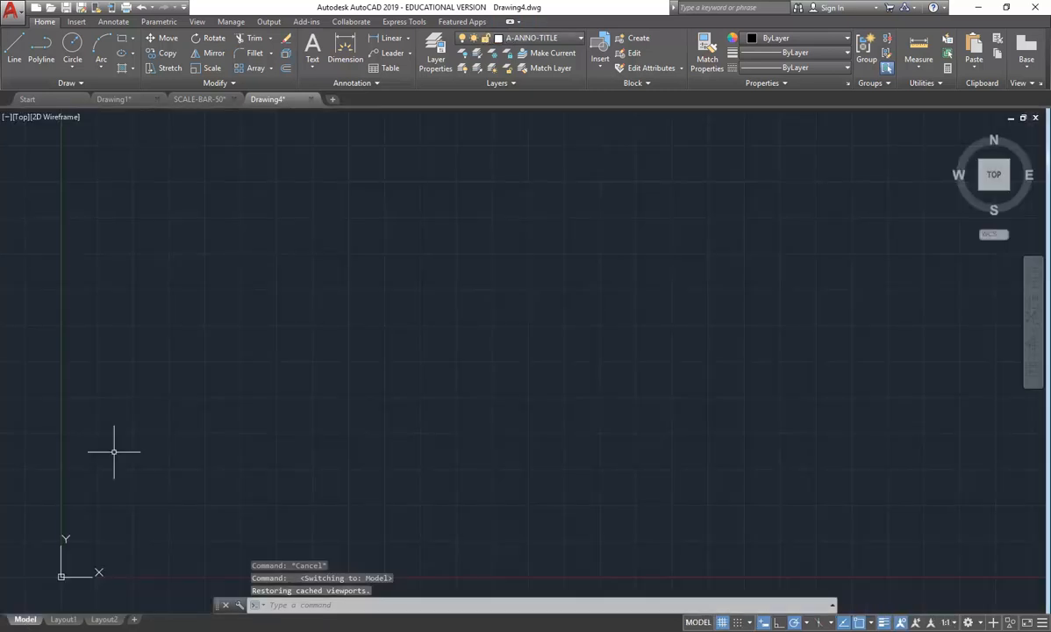
middle_click_drag(108, 485, 254, 387)
scroll(185, 442, "up", 2)
middle_click_drag(325, 444, 246, 450)
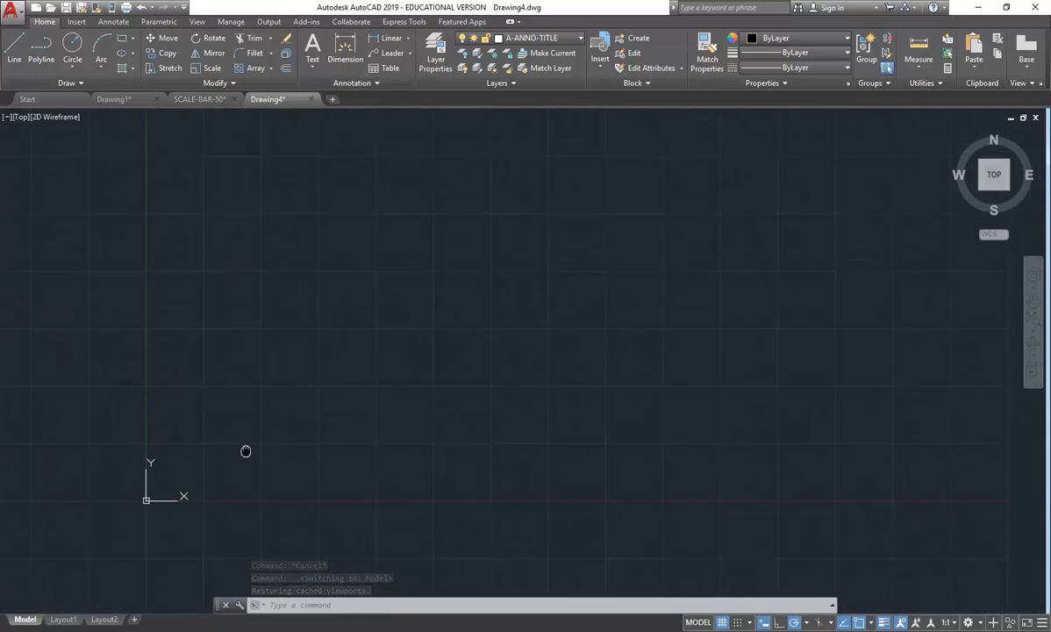
- Arrange the drawing window beside the Gyprock catalogue PDF, dismissing the PDF's assistive reading dialog
left_click(1007, 8)
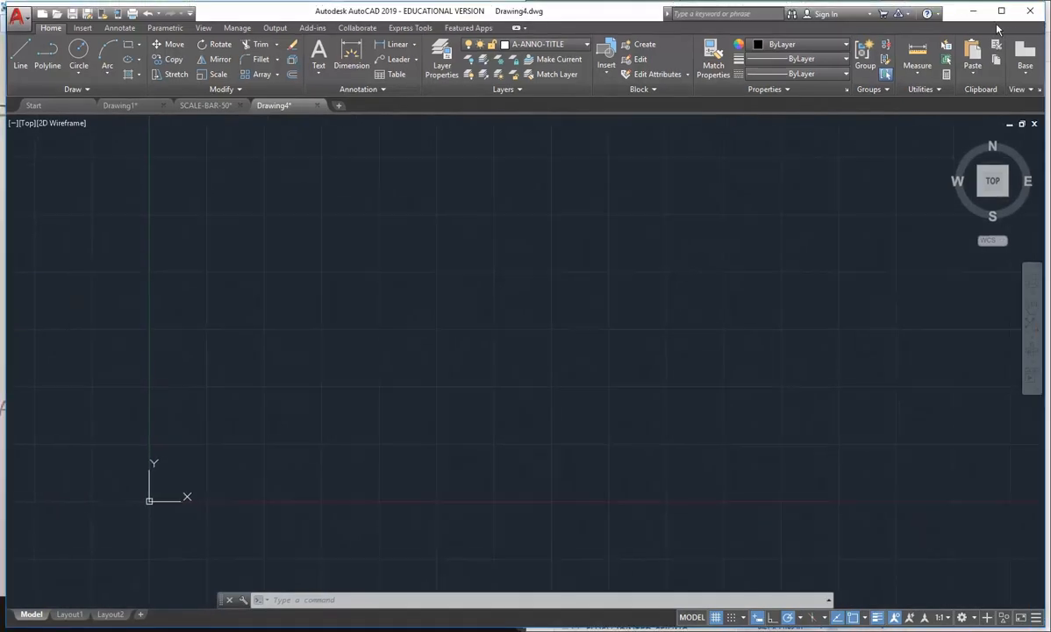
left_click_drag(1043, 439, 647, 443)
left_click(897, 375)
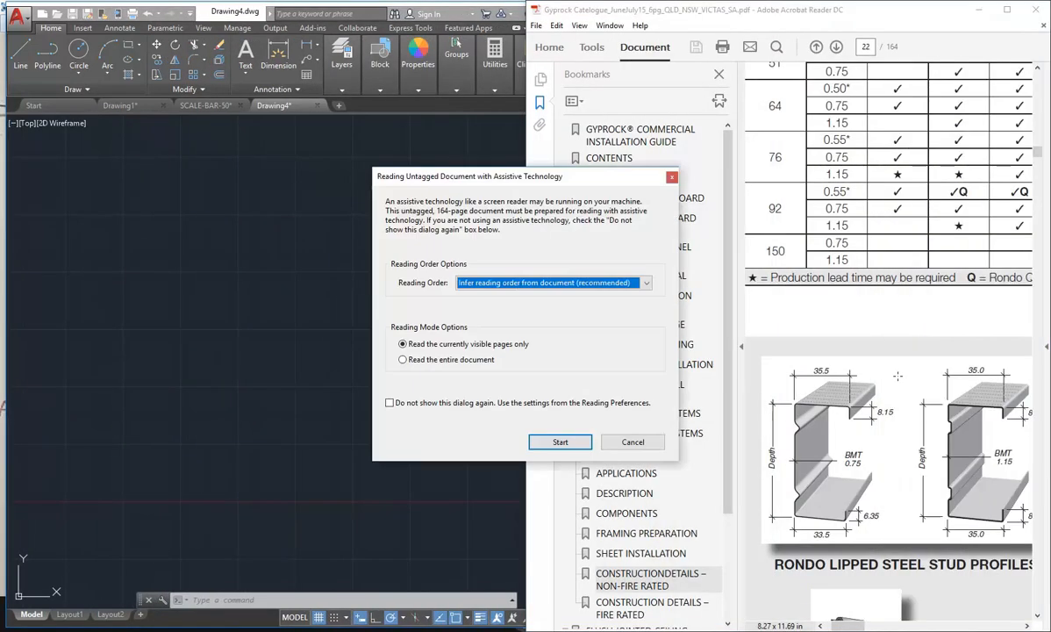
left_click(634, 441)
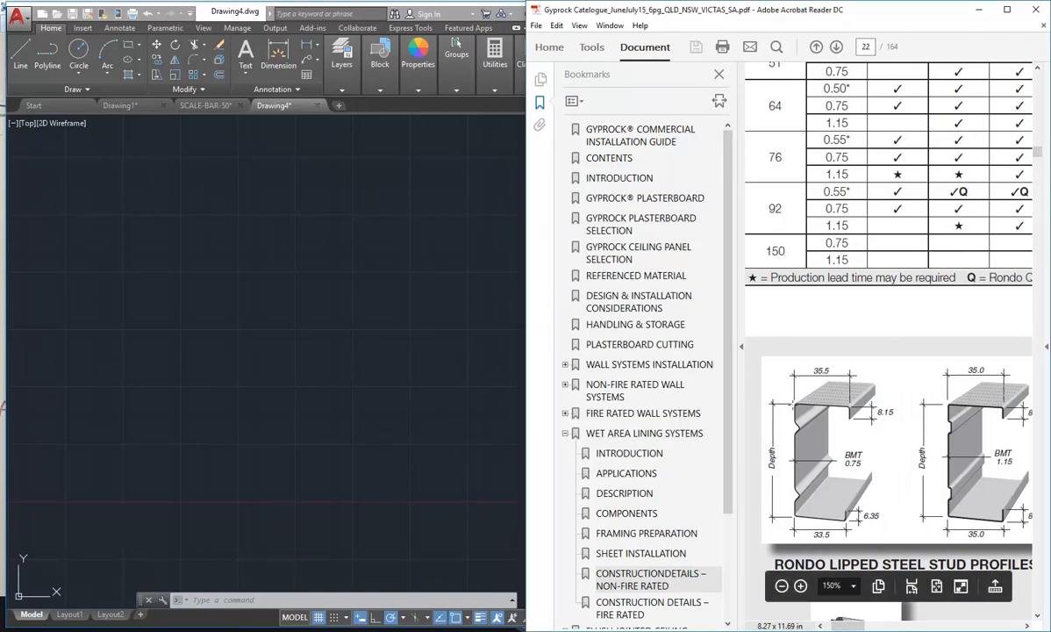
left_click(348, 388)
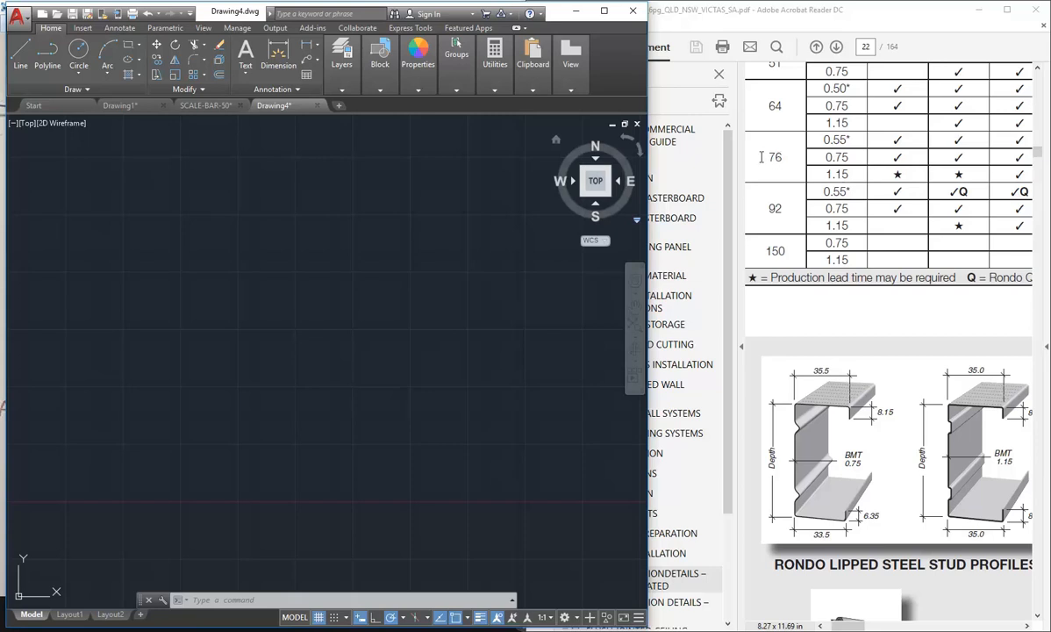
- Create a new layer named A-WALL-STUD-PBD in the layer properties
mouse_move(117, 528)
middle_mouse_down()
mouse_move(303, 413)
mouse_move(311, 396)
middle_mouse_up()
scroll(152, 319, "up", 2)
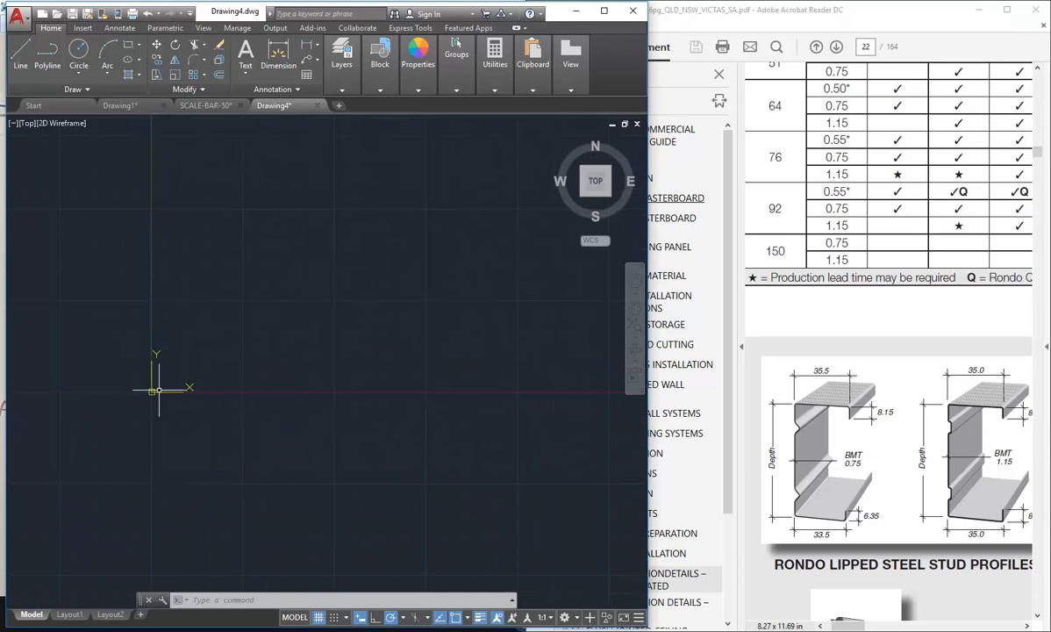
middle_click_drag(356, 292, 328, 331)
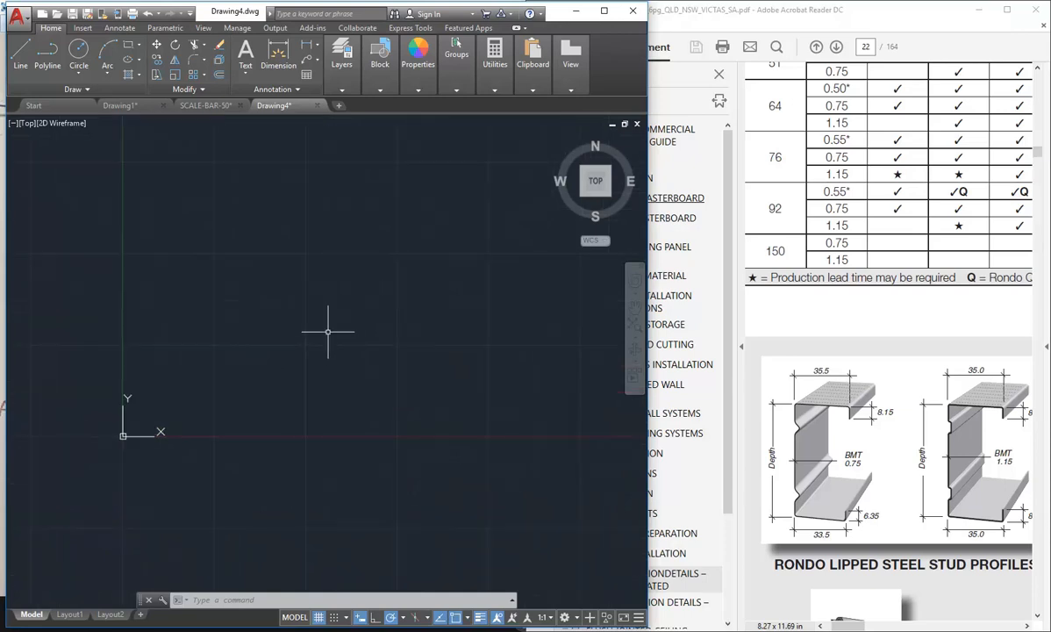
left_click(342, 57)
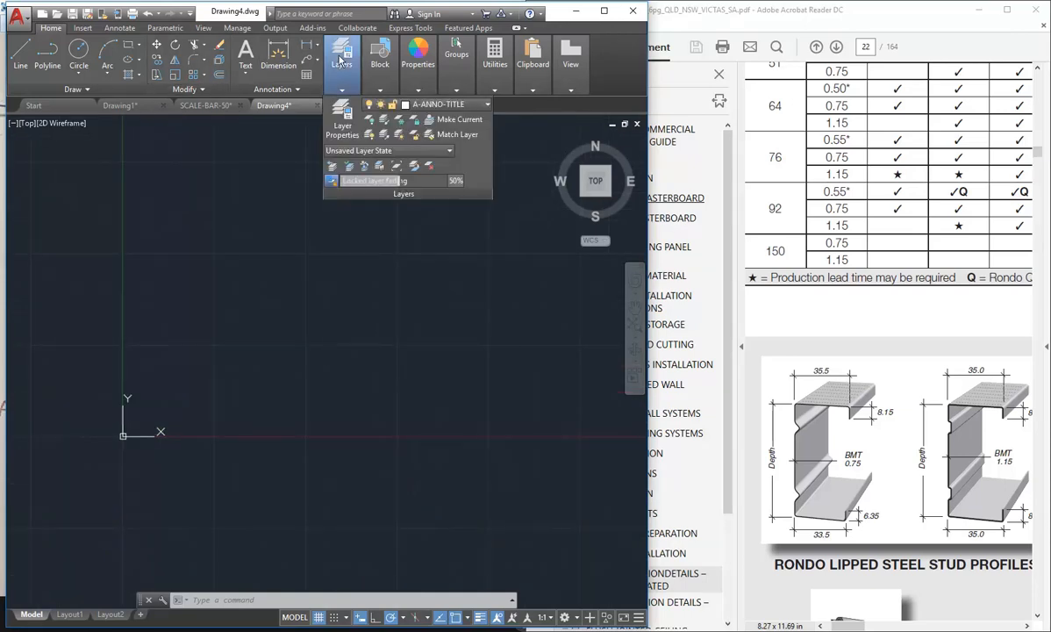
left_click(347, 118)
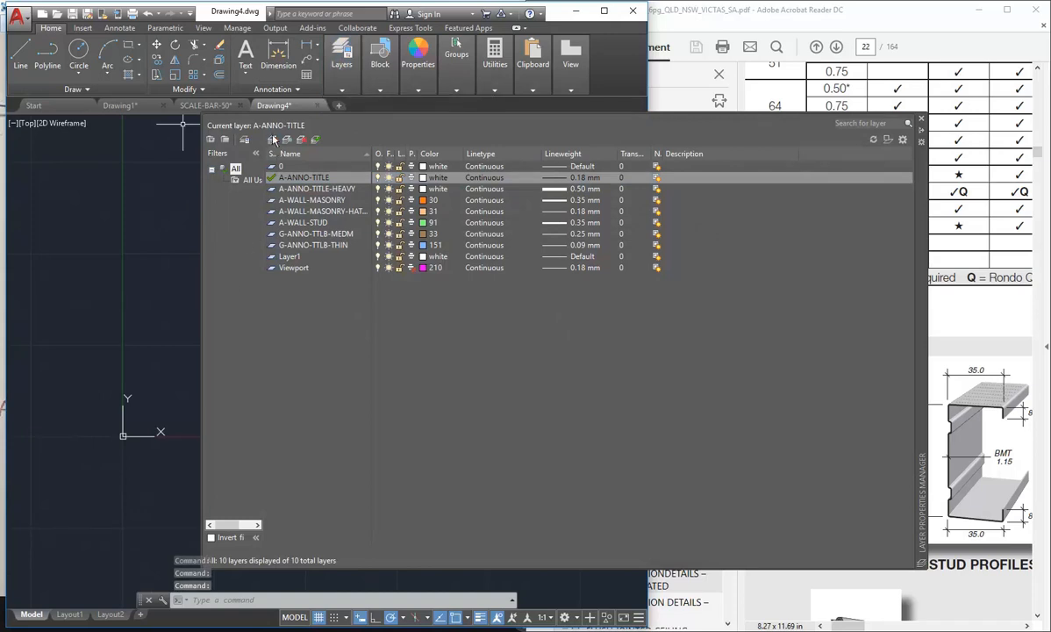
left_click(272, 138)
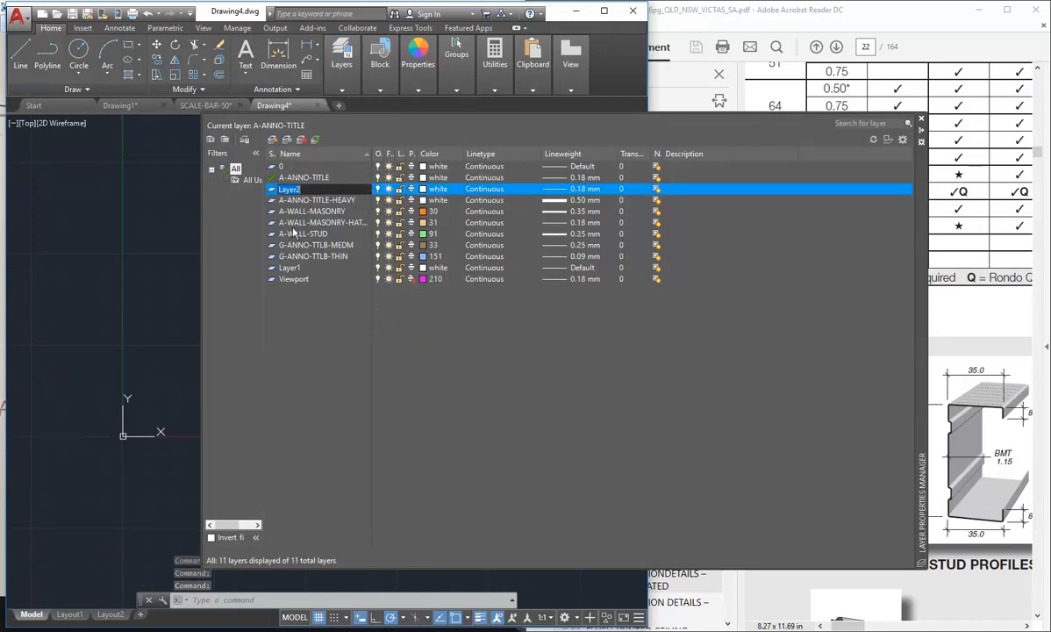
type("A-WALL-STUD-PBD")
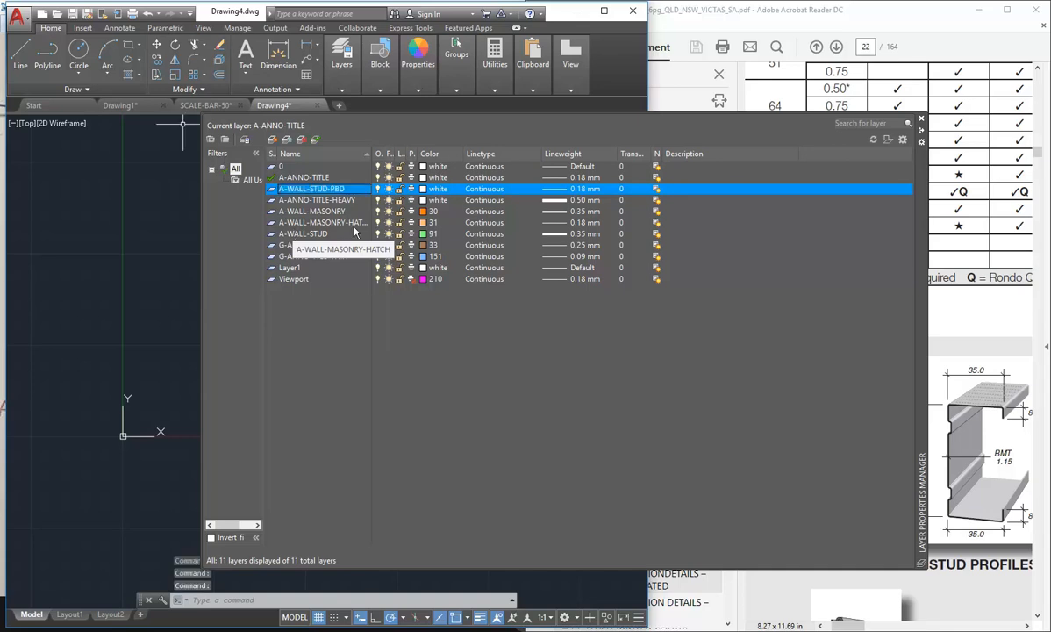
- Give the A-WALL-STUD-PBD layer colour 181 and a lineweight of 0.35 mm
left_click(424, 191)
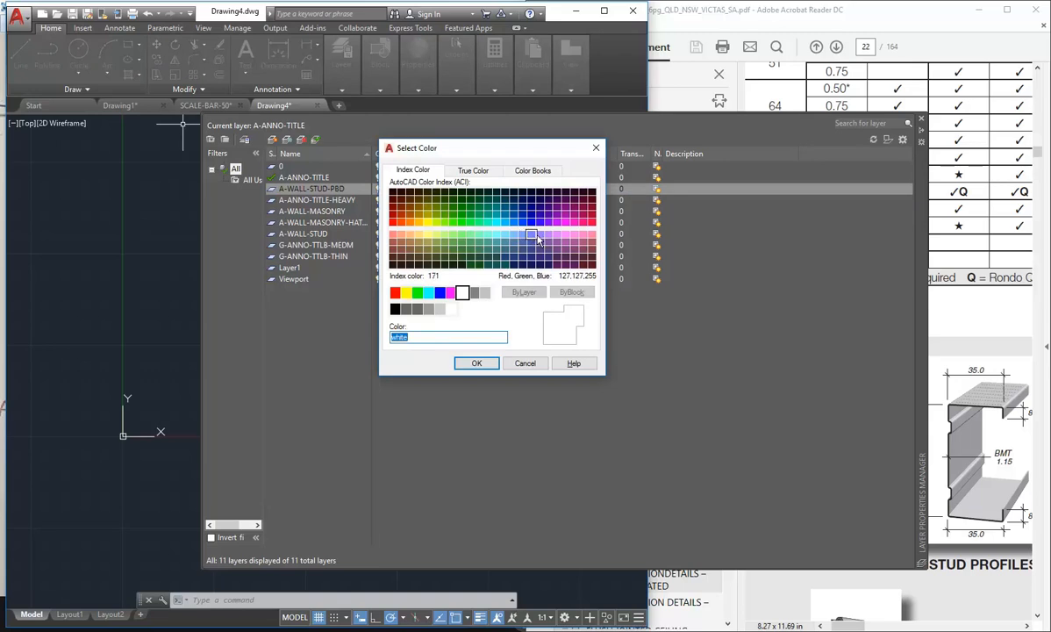
left_click(487, 222)
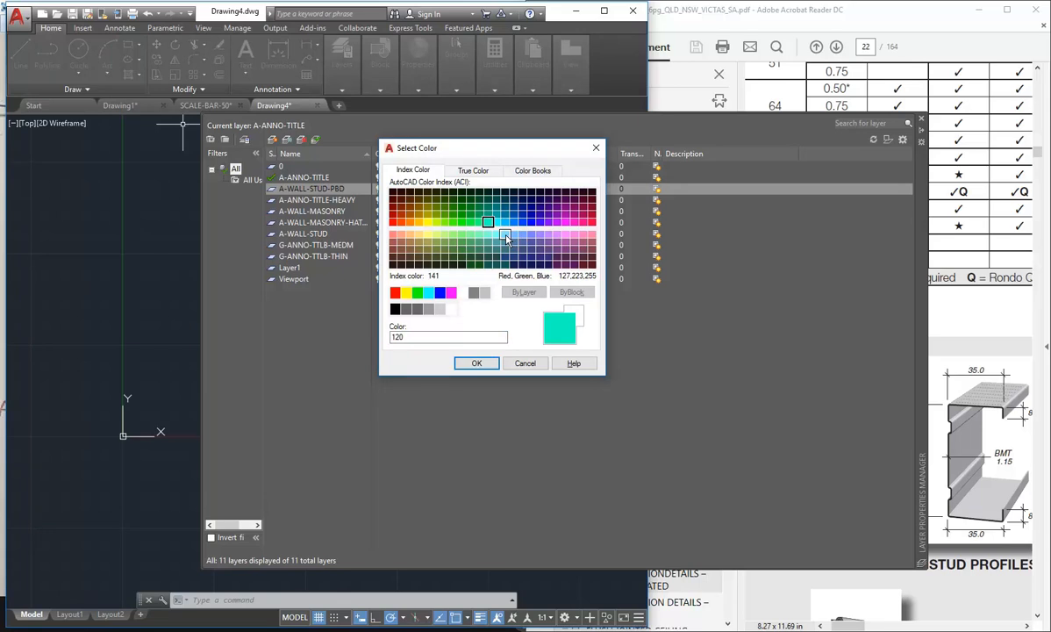
left_click(505, 236)
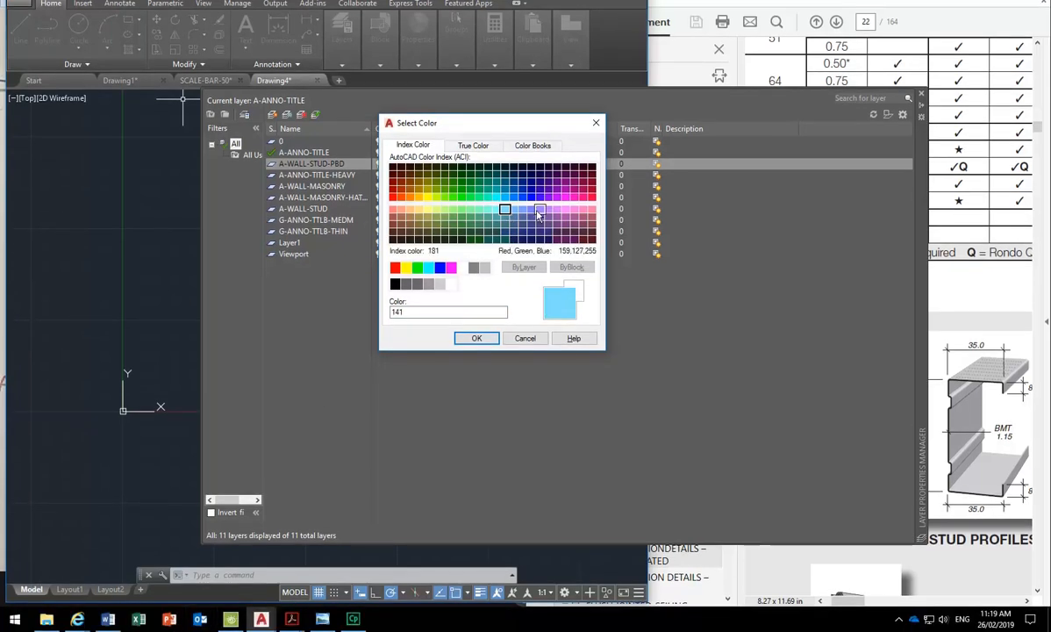
left_click(536, 236)
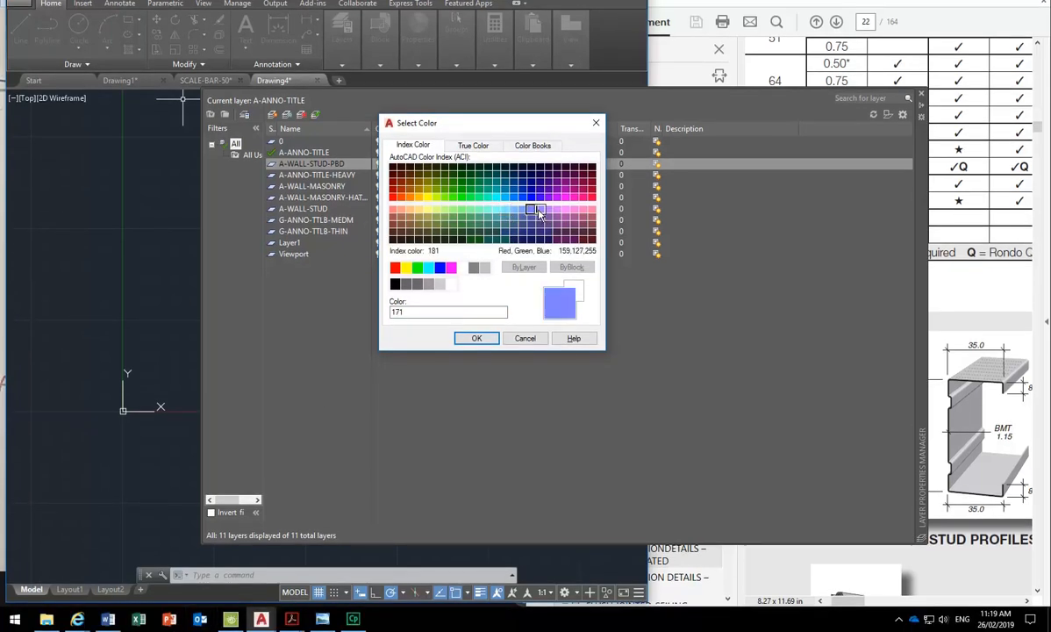
left_click(476, 338)
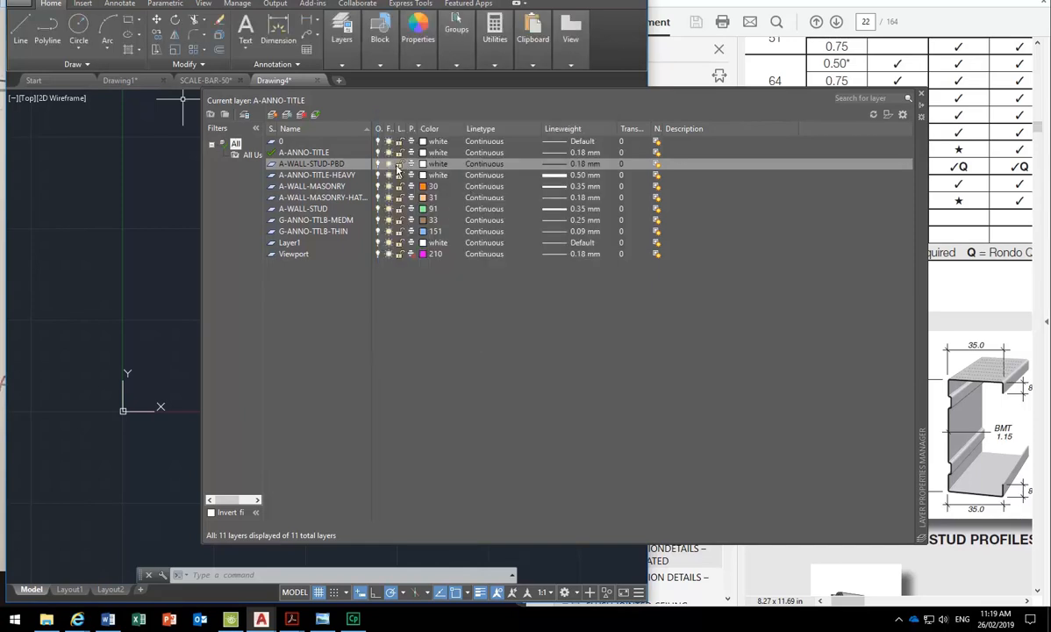
left_click(555, 168)
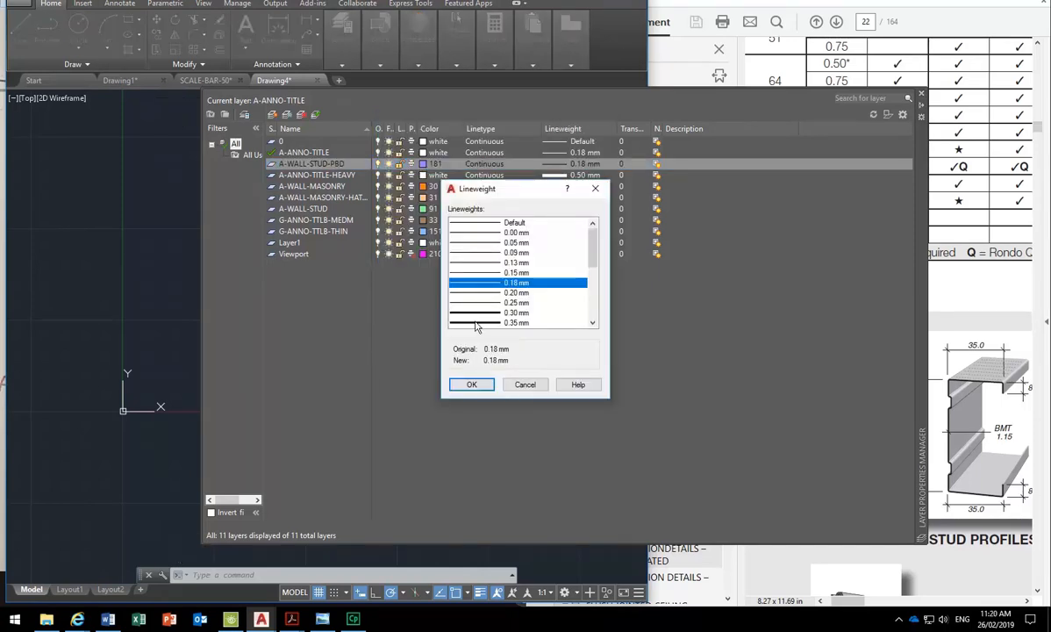
left_click(474, 321)
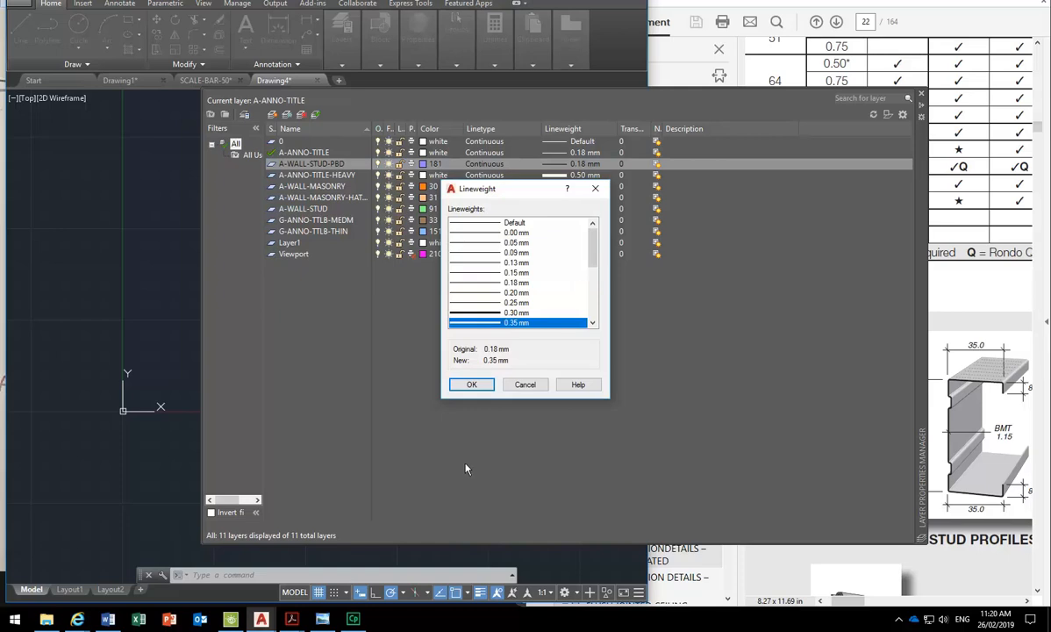
left_click(471, 385)
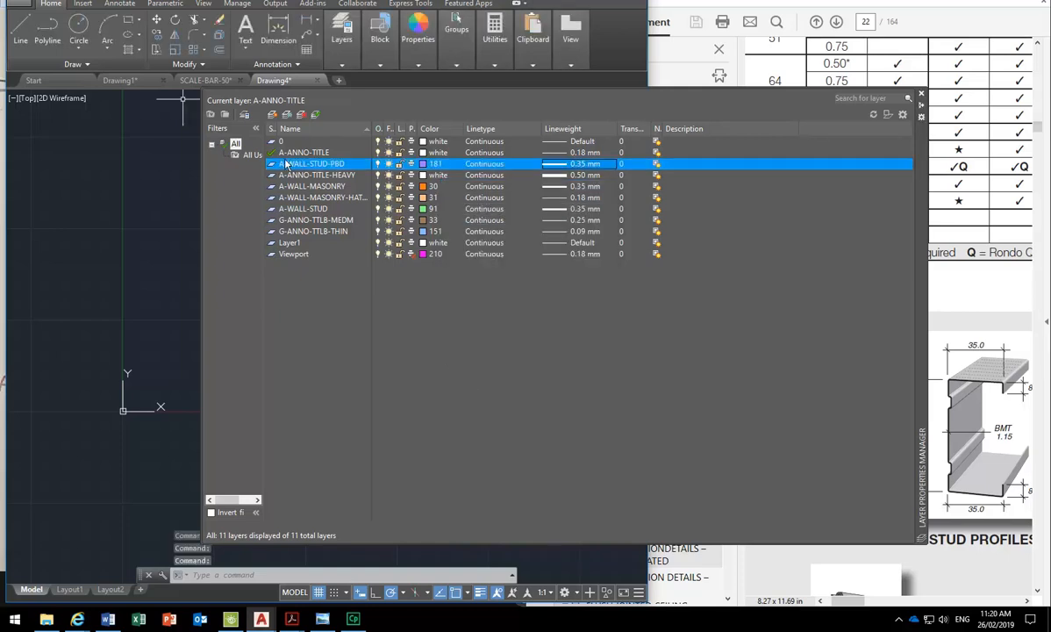
- Sort the layers by name in ascending order and make A-WALL-STUD the current layer
left_click(329, 130)
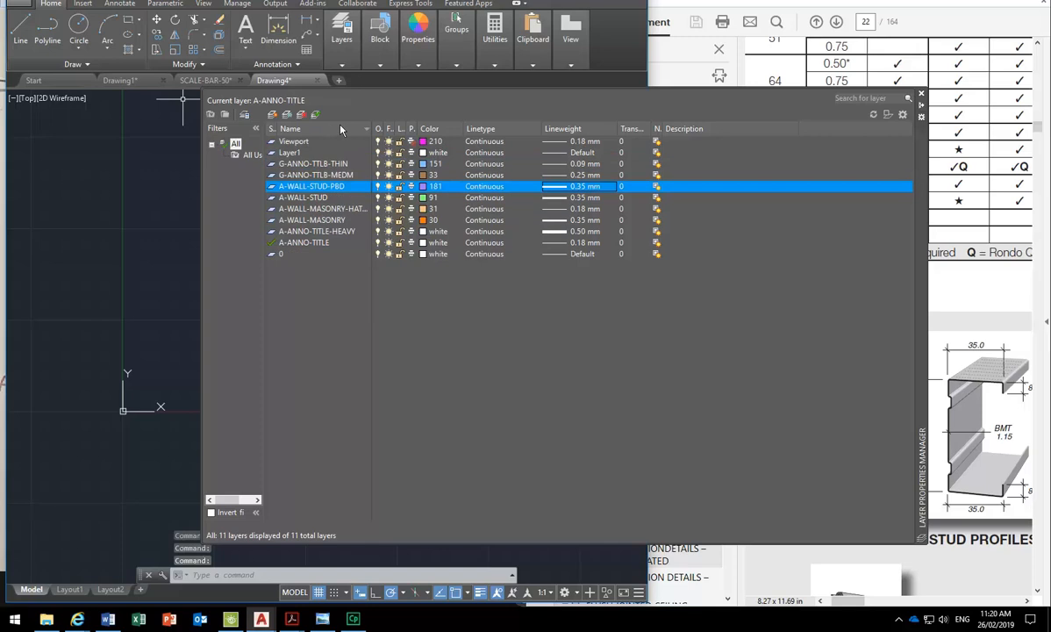
left_click(334, 130)
double_click(272, 198)
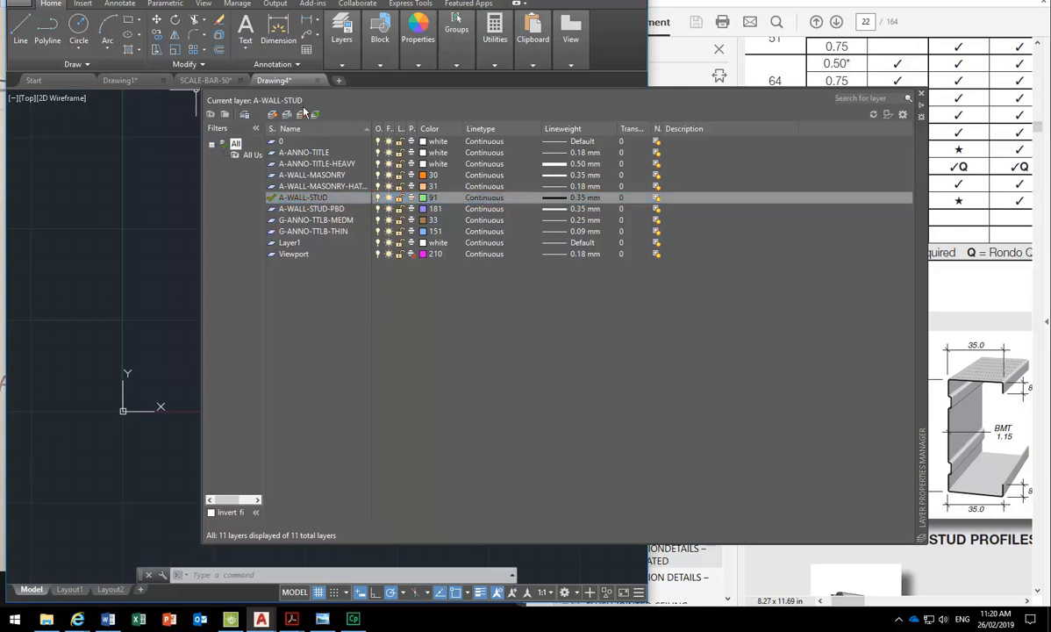
left_click(922, 95)
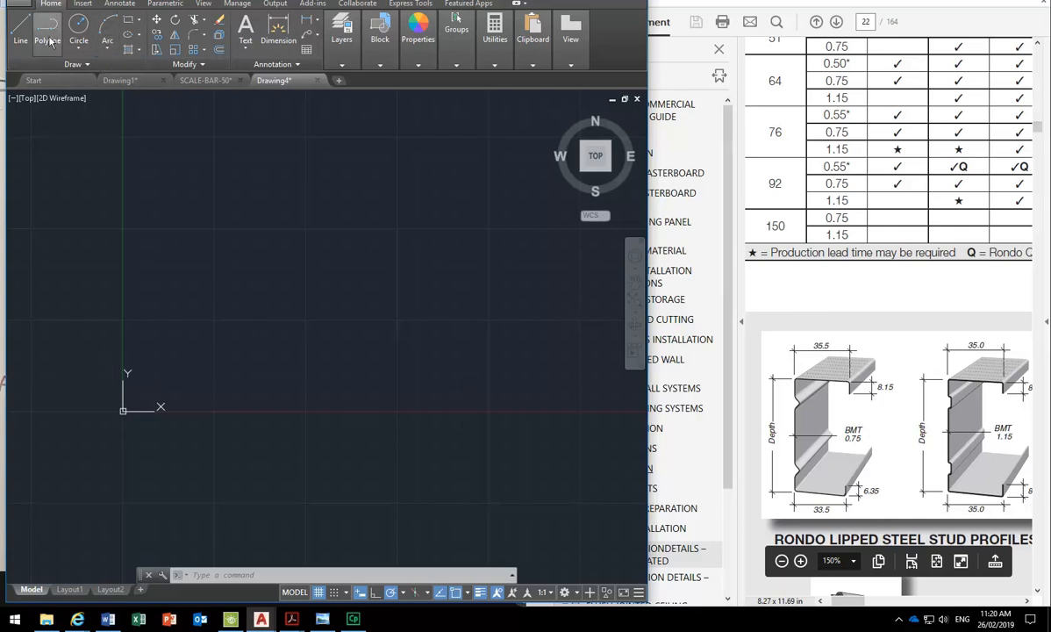
- Draw a rectangle 76 mm wide and 33.5 mm high near the origin for the steel stud outline
left_click(131, 19)
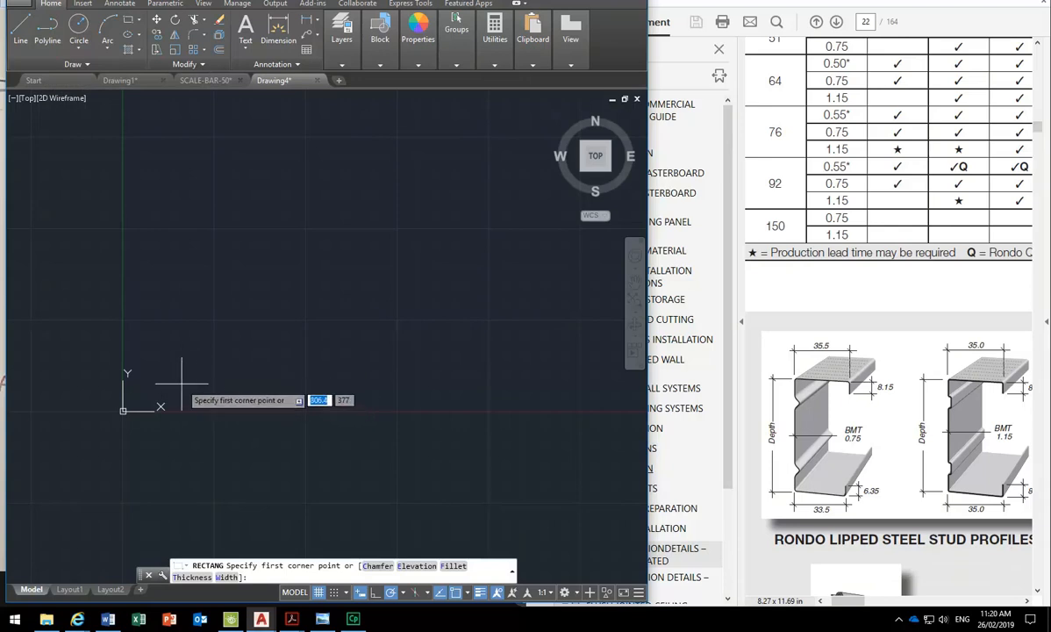
left_click(172, 385)
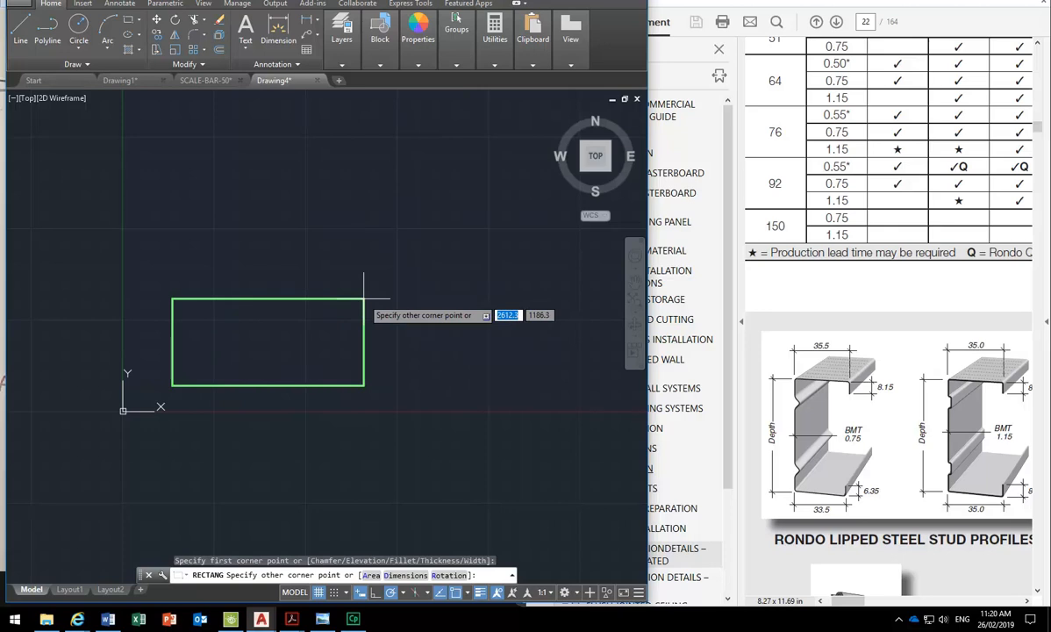
type("76")
key("Tab")
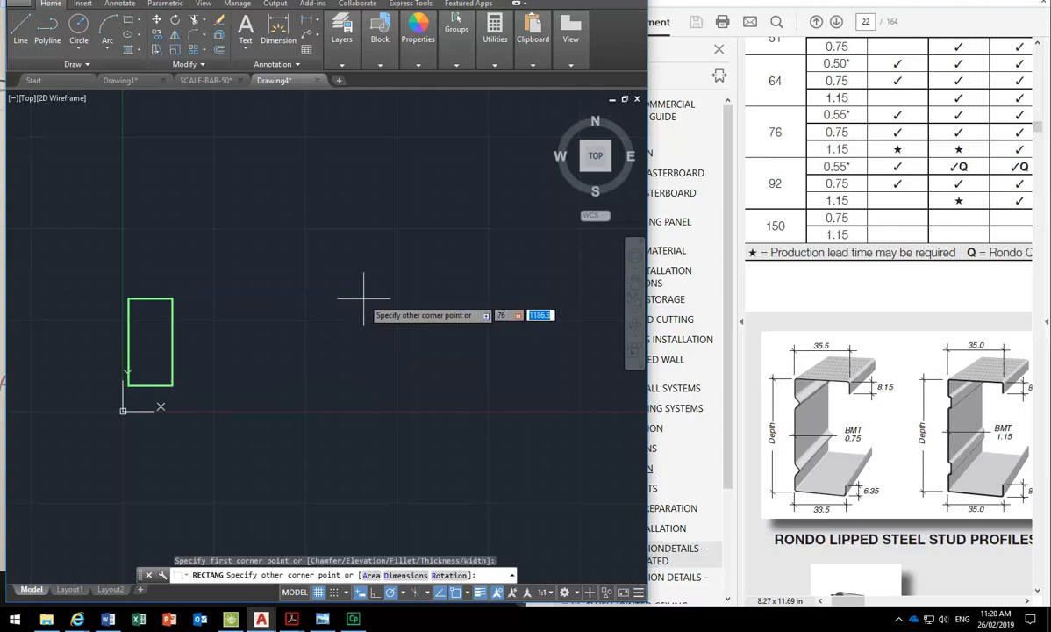
type("33.5")
key("Return")
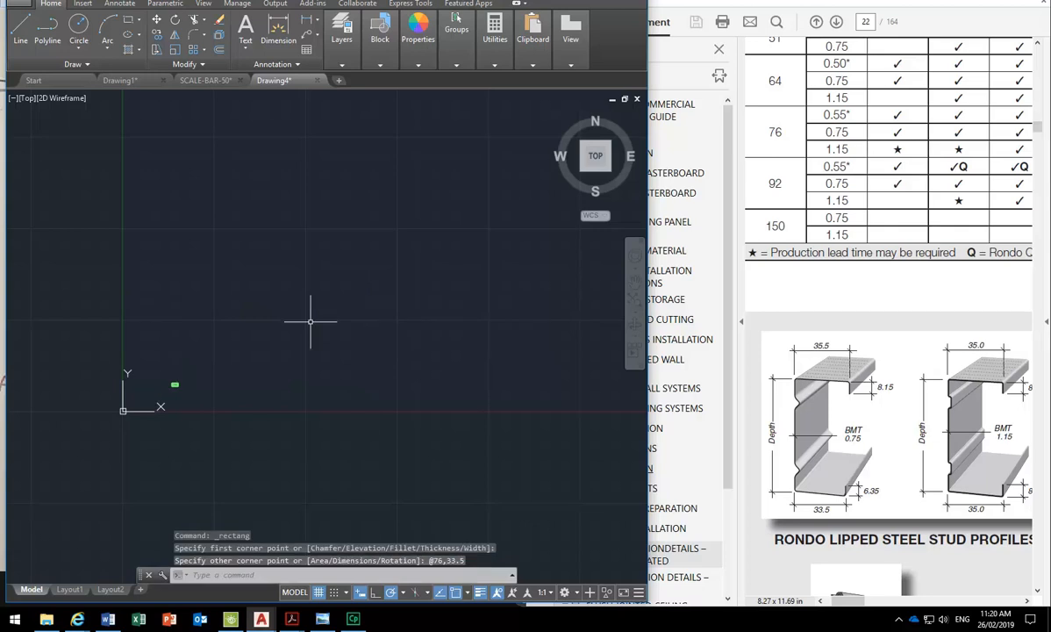
- Examine the new stud rectangle up close in model space
scroll(138, 403, "up", 10)
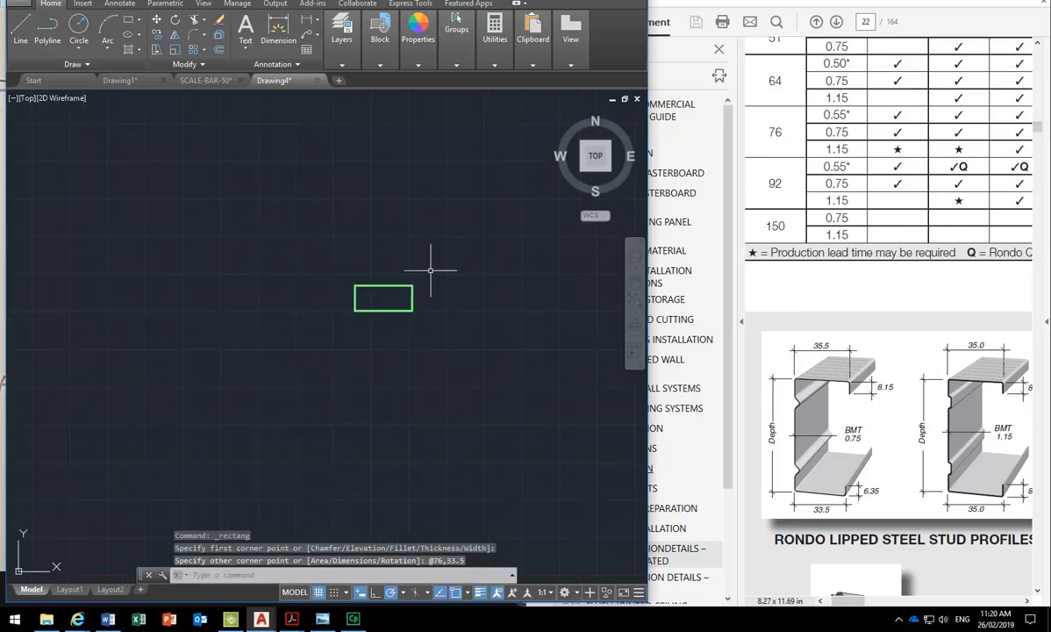
scroll(363, 241, "up", 3)
mouse_move(341, 240)
middle_mouse_down()
mouse_move(288, 229)
mouse_move(331, 263)
middle_mouse_up()
scroll(286, 234, "down", 2)
scroll(332, 262, "down", 2)
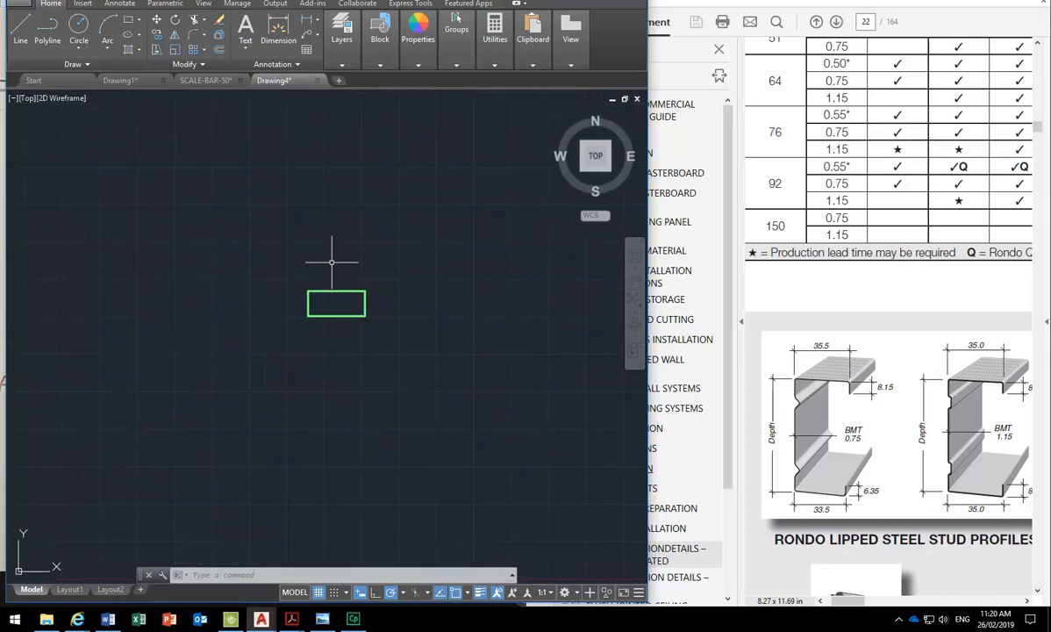
scroll(313, 293, "up", 6)
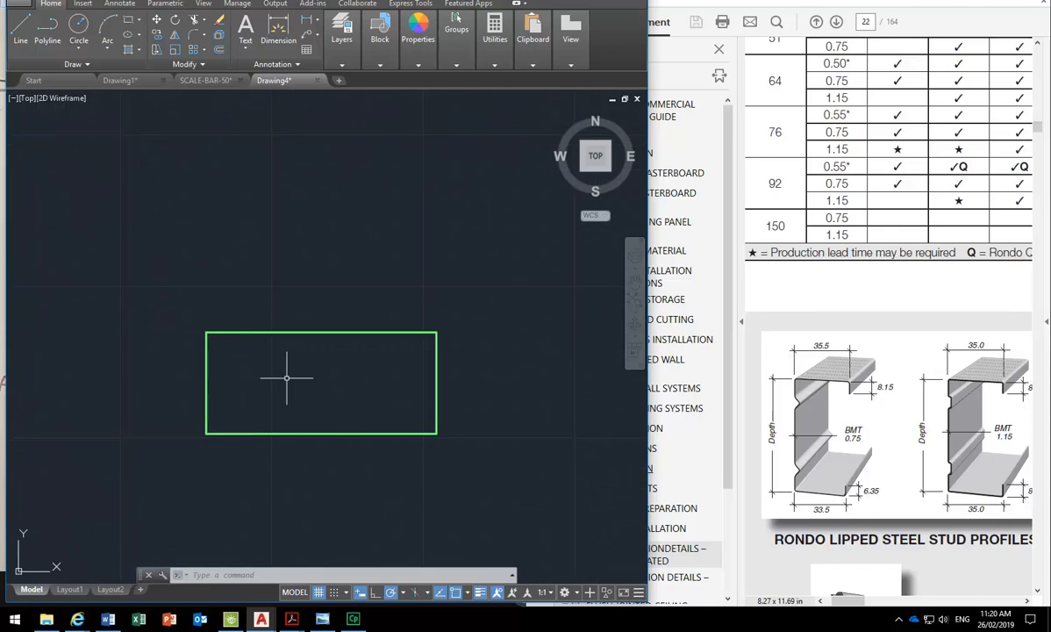
scroll(286, 378, "up", 2)
mouse_move(287, 378)
middle_mouse_down()
mouse_move(262, 372)
mouse_move(273, 377)
middle_mouse_up()
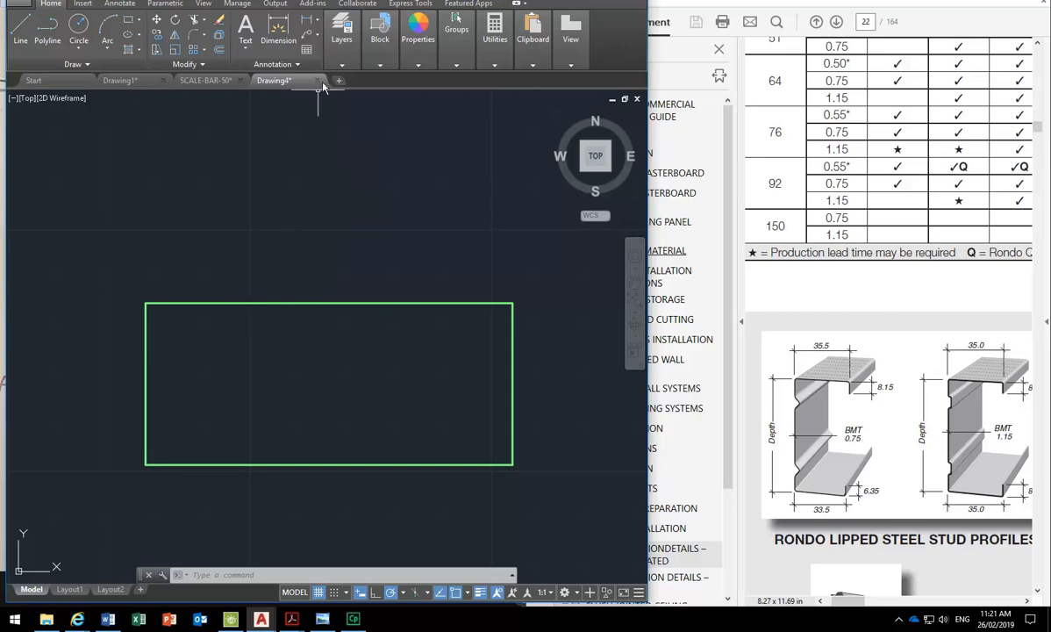
- Review the layer list to check which layer is current for drawing the stud
mouse_move(380, 39)
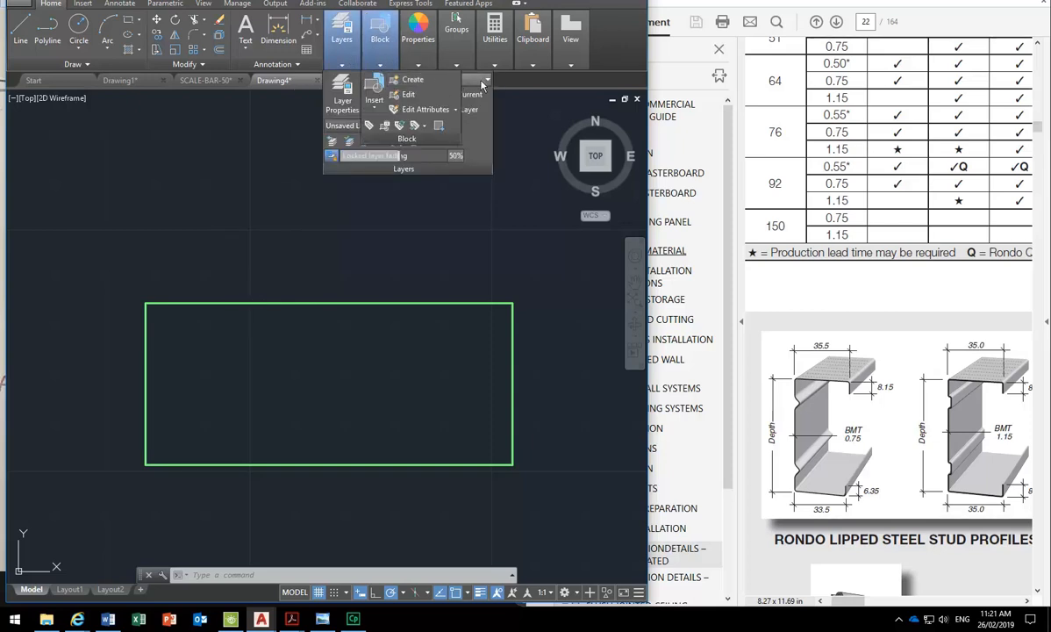
left_click(452, 79)
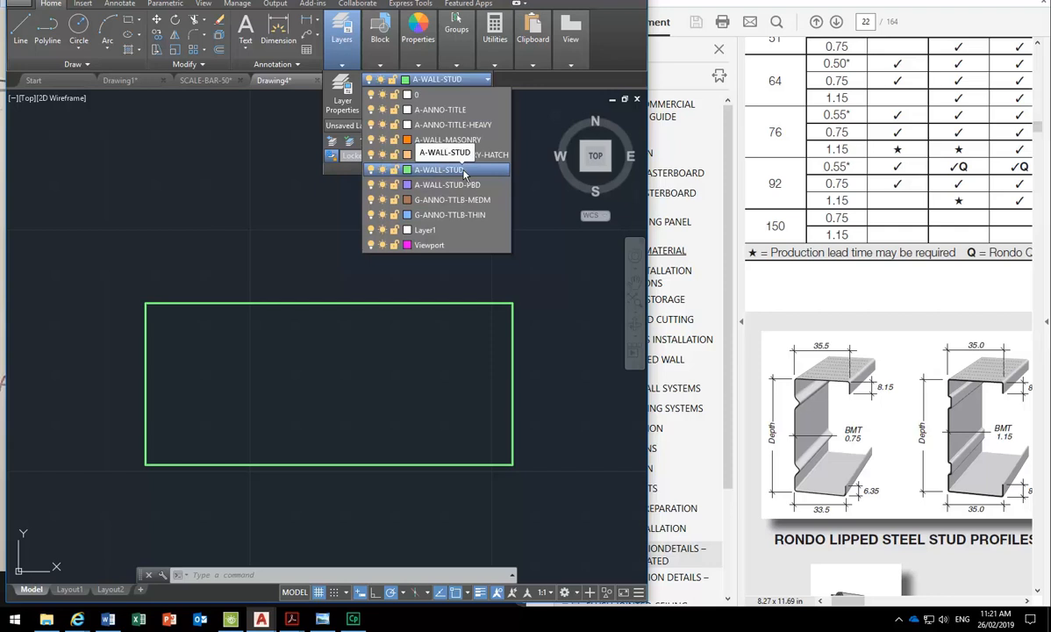
left_click(197, 282)
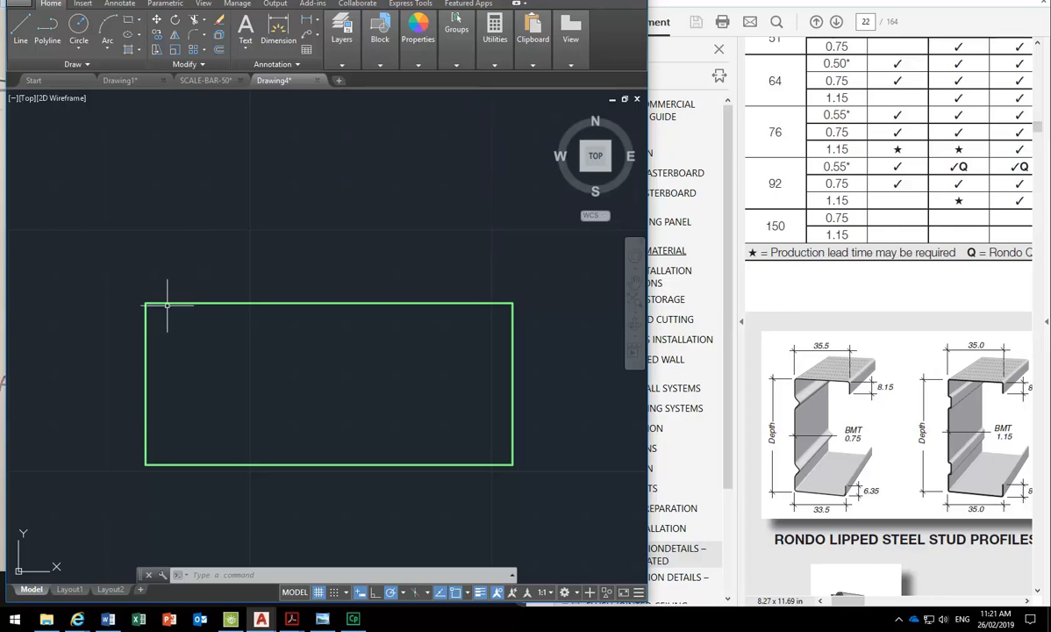
left_click(198, 301)
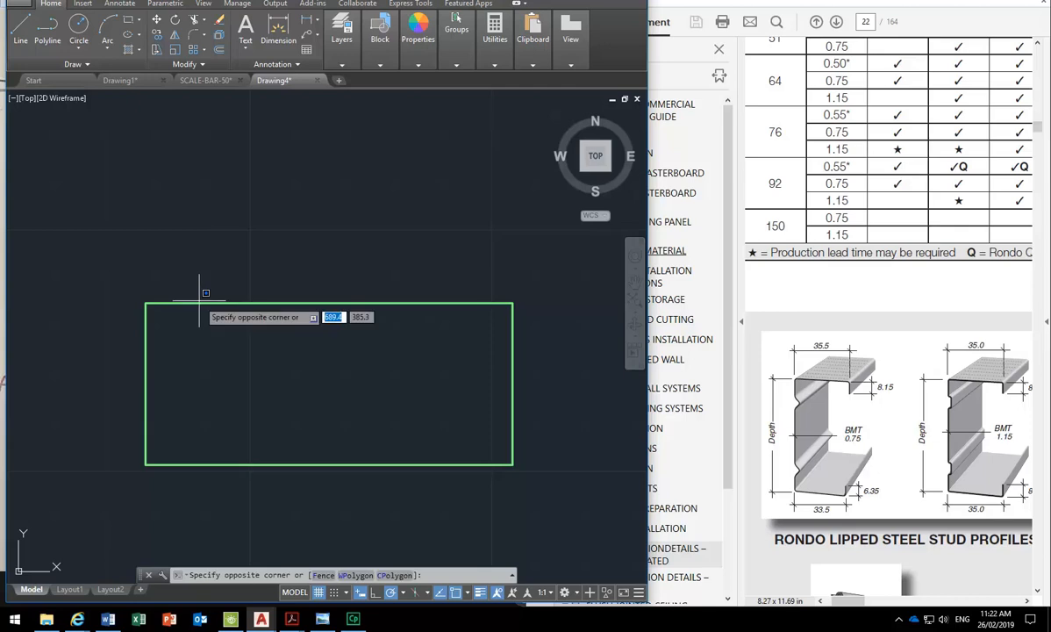
- Explode the stud rectangle into separate lines
key("Escape")
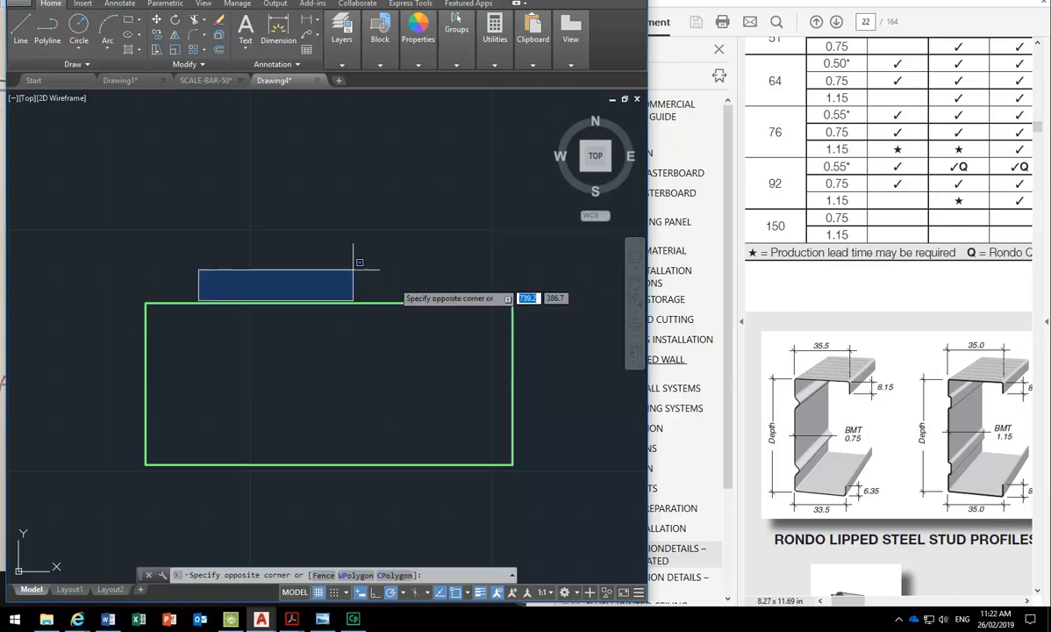
key("Escape")
key("Escape")
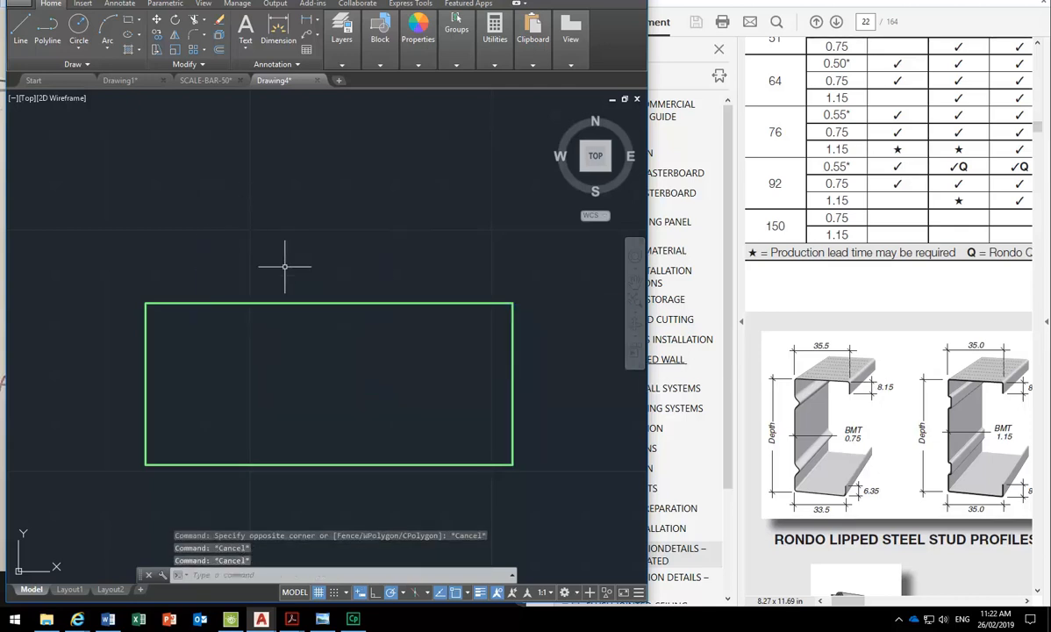
left_click(282, 303)
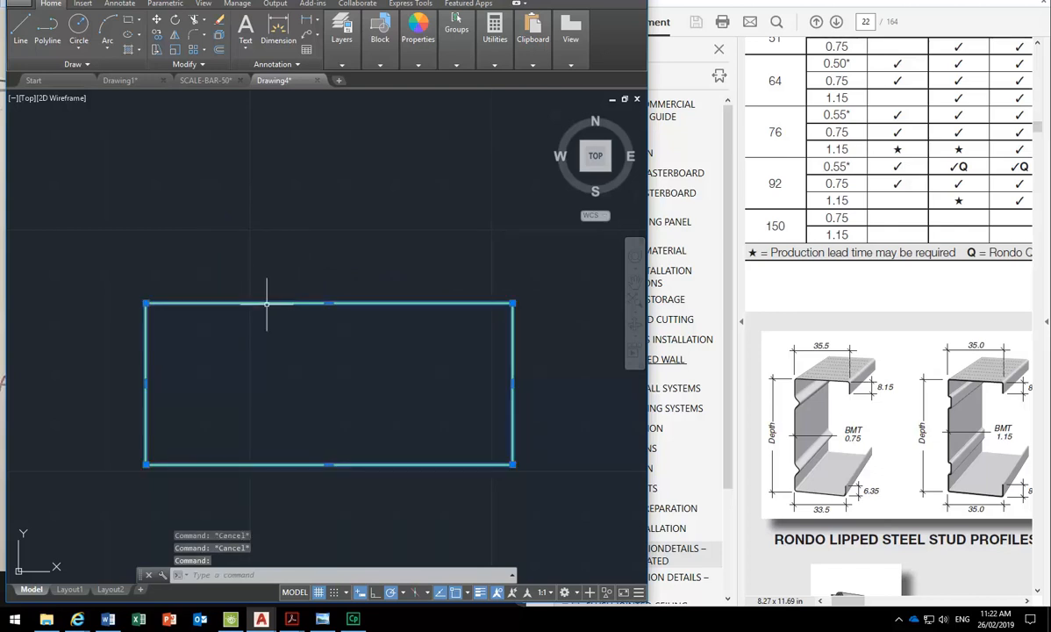
left_click(219, 38)
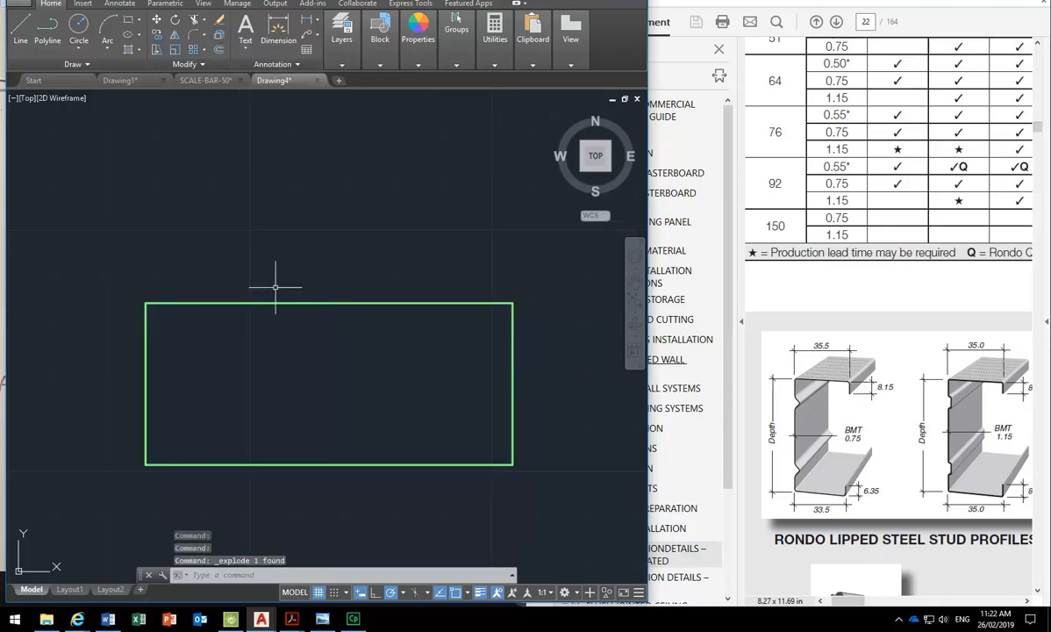
- Offset the long upper edge of the stud outline 8 mm inward
left_click(220, 51)
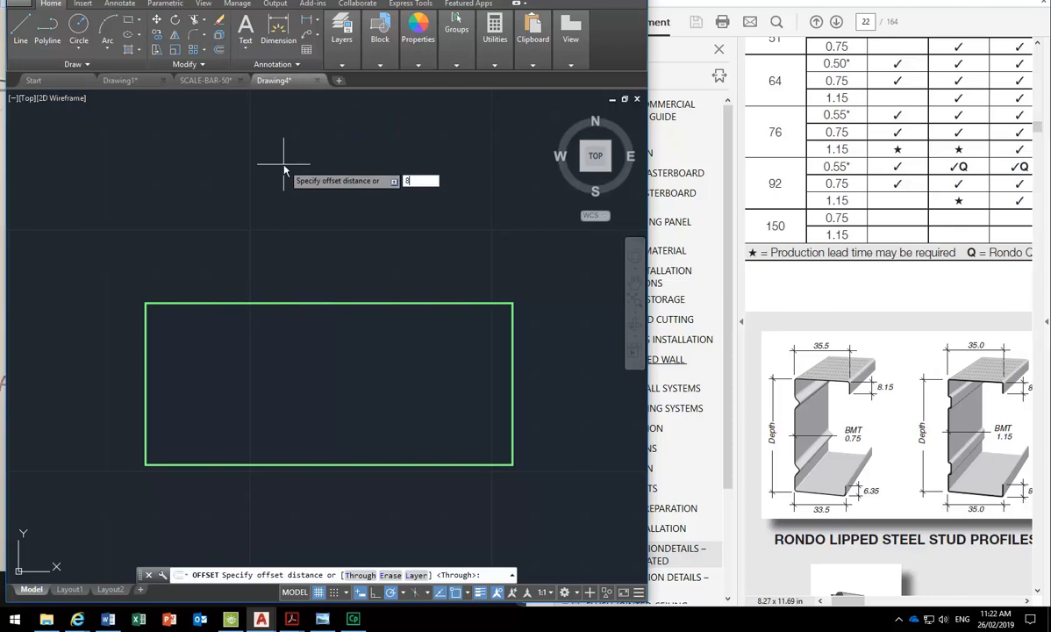
key("Return")
left_click(298, 303)
left_click(293, 366)
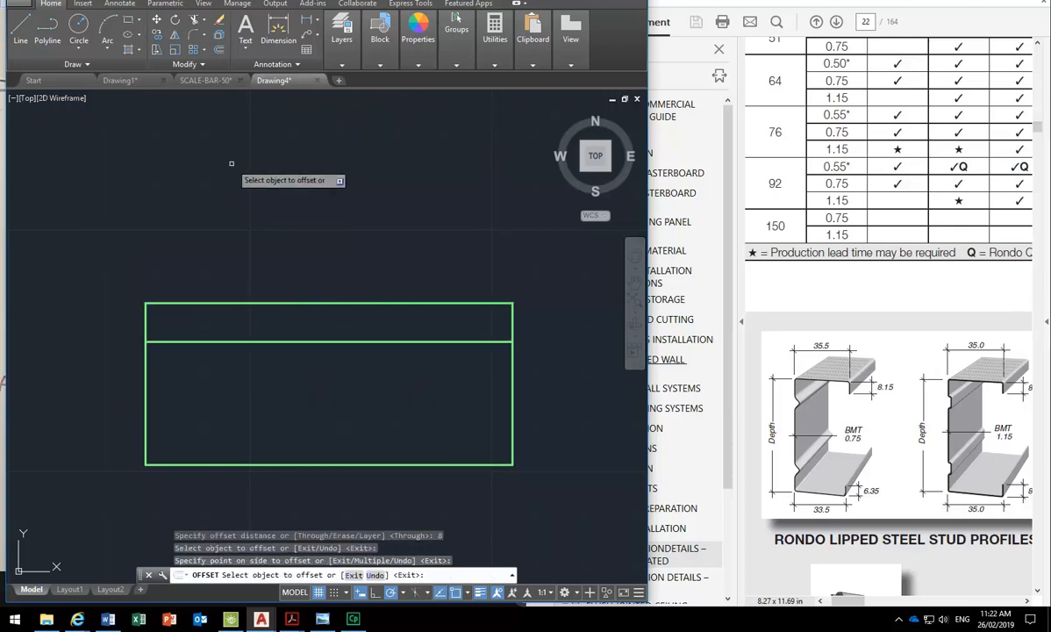
right_click(232, 165)
left_click(254, 173)
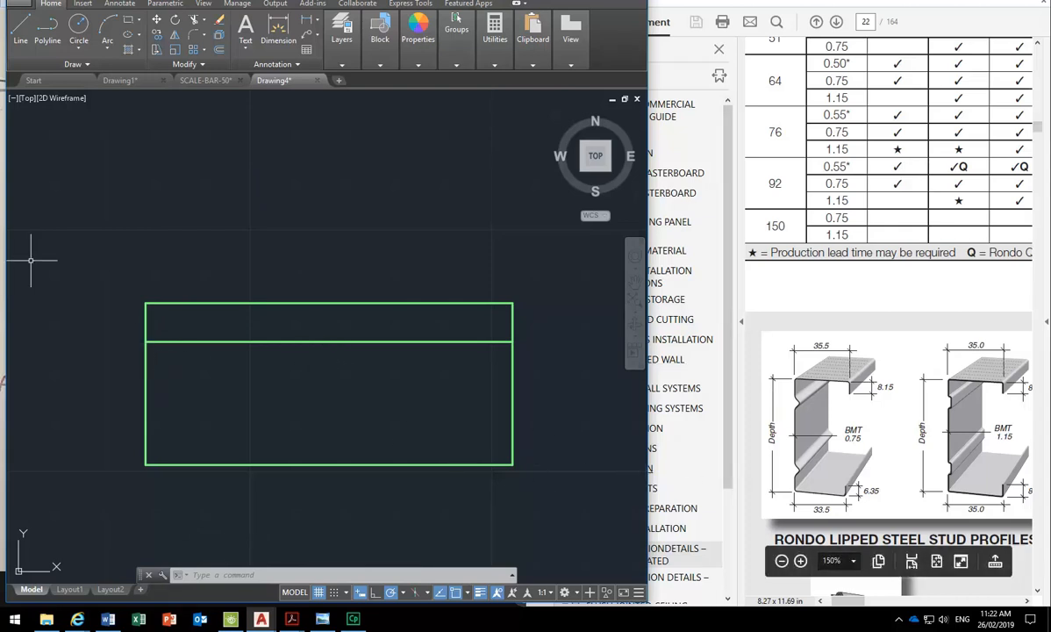
- Rotate all the stud lines 270° to upright about the inner line's midpoint, and delete that inner line
left_click(105, 250)
left_click(535, 481)
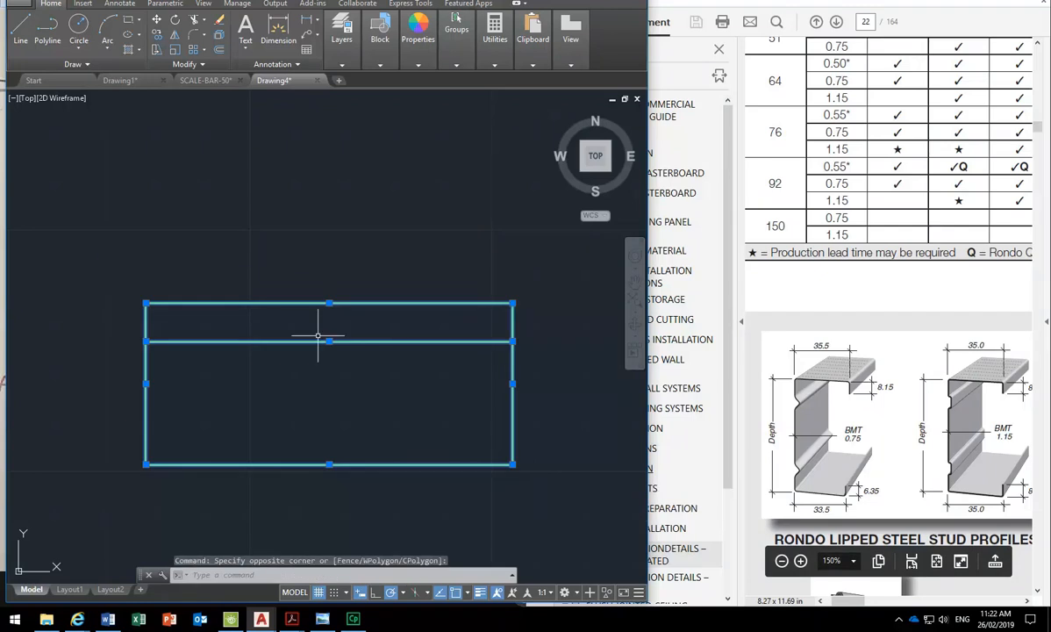
left_click(173, 20)
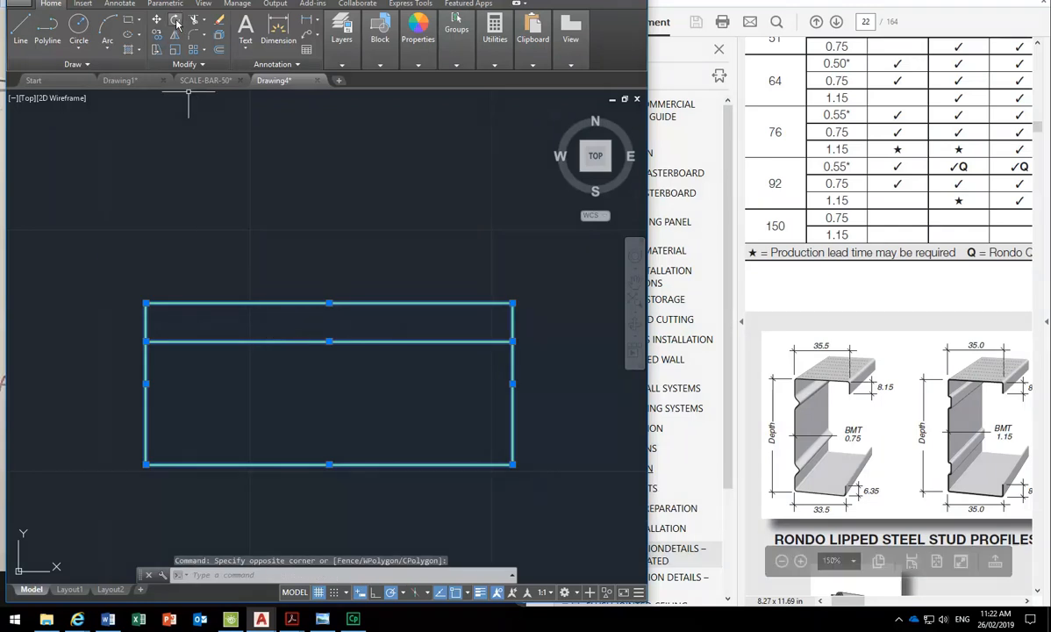
left_click(329, 341)
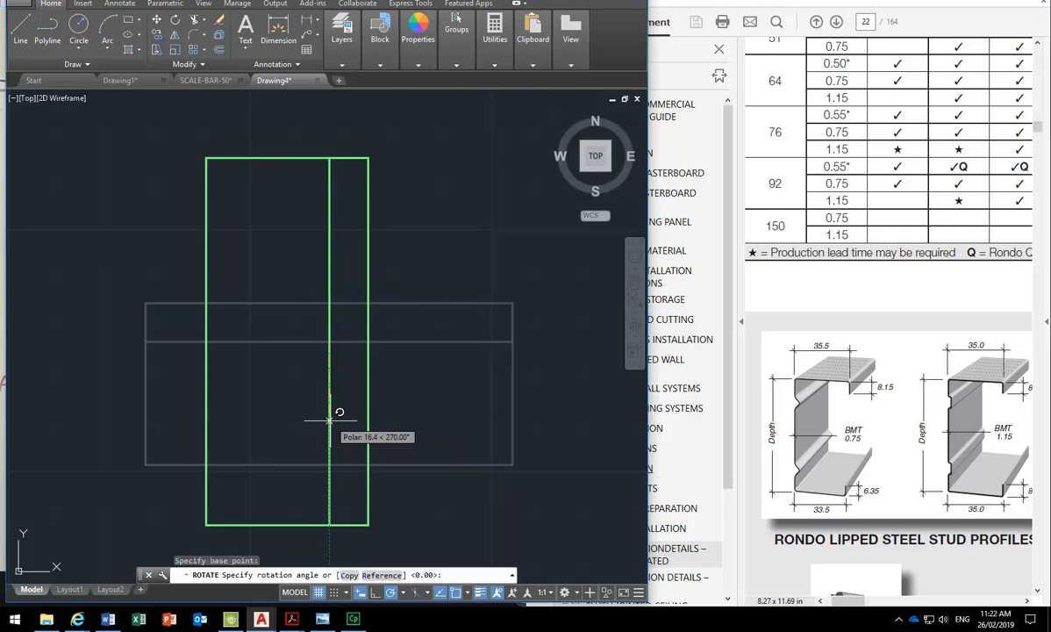
left_click(329, 420)
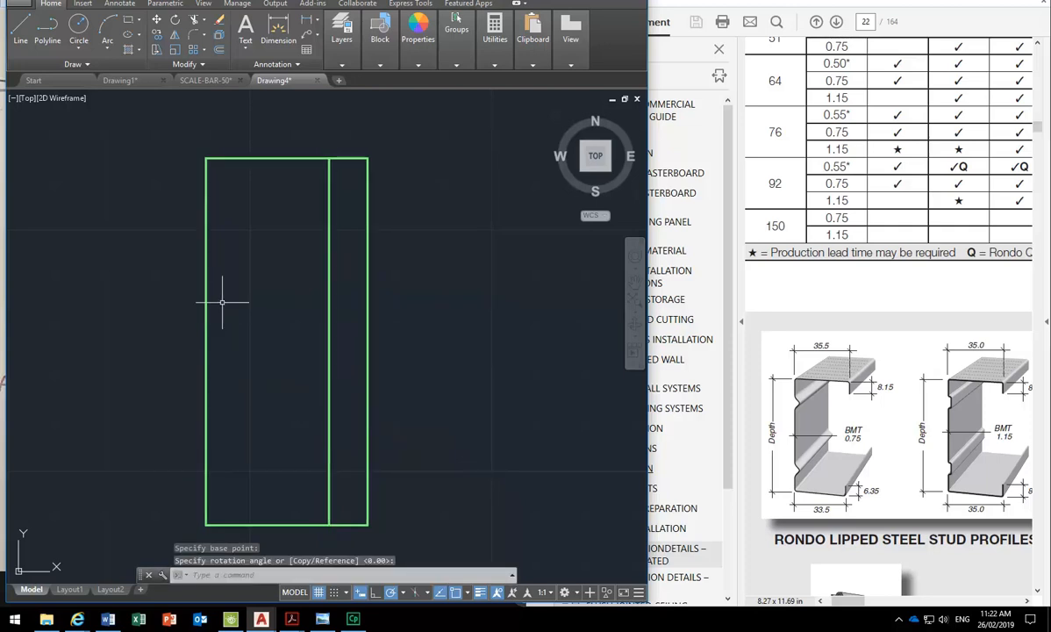
left_click(329, 186)
key("Delete")
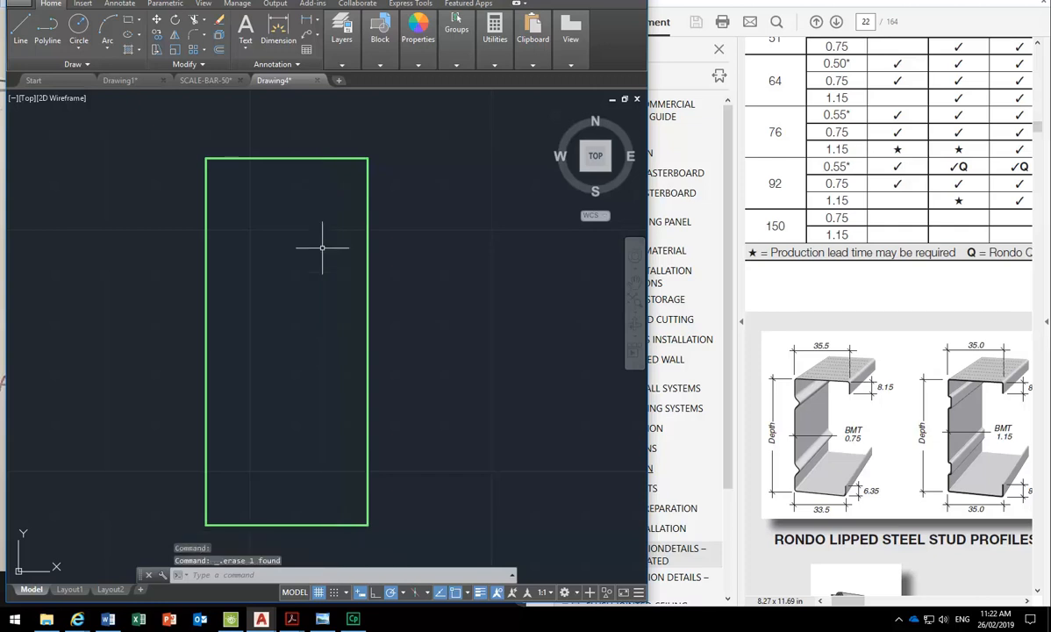
- Offset the short top and bottom edges of the upright stud 8 mm inward
left_click(220, 52)
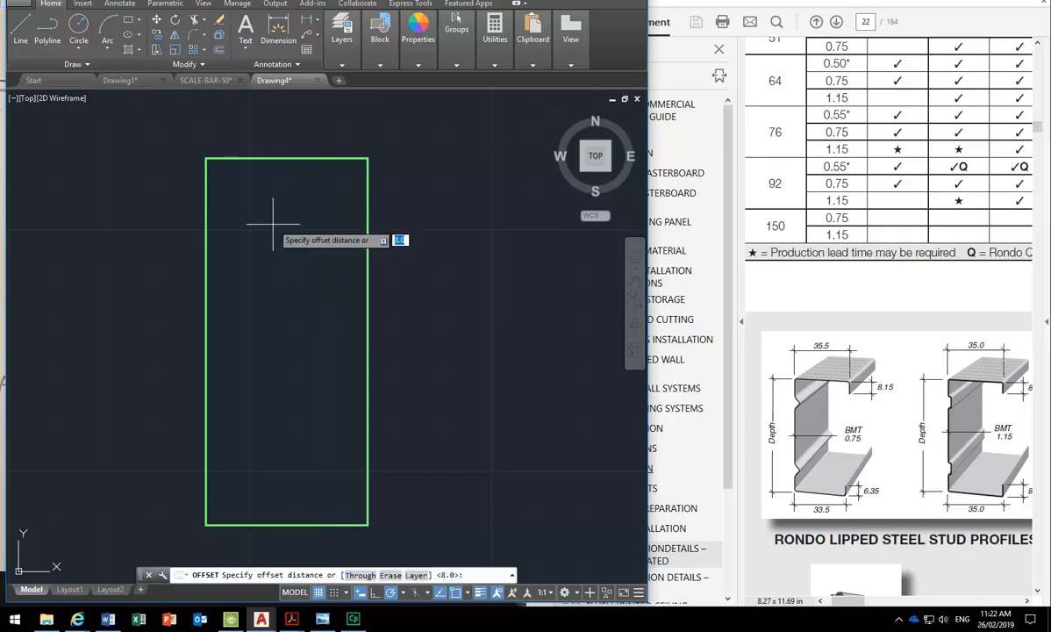
type("8")
key("Return")
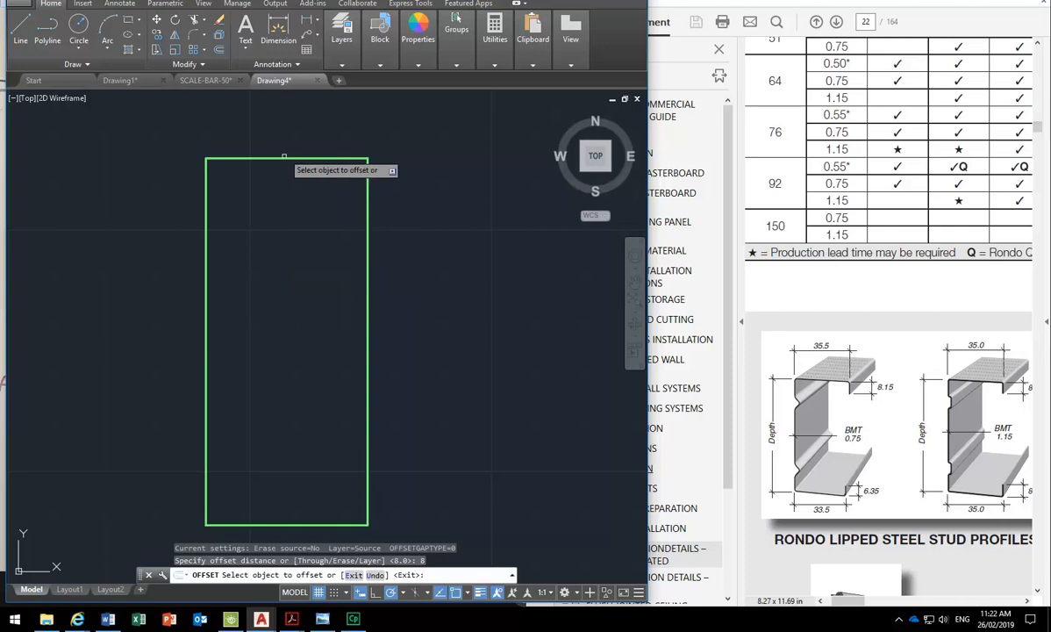
left_click(275, 158)
left_click(292, 448)
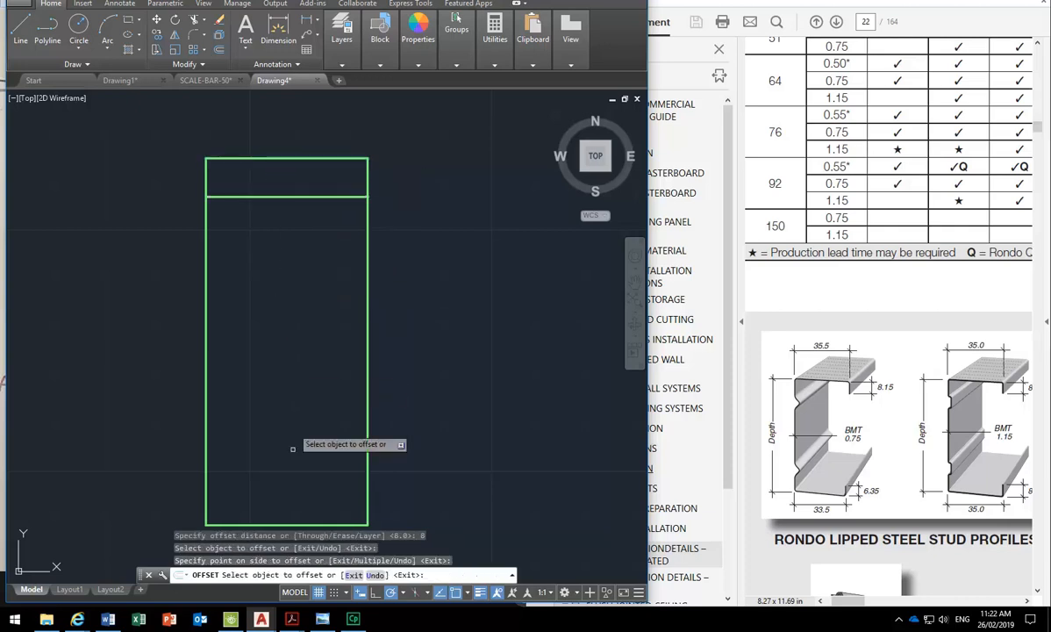
left_click(285, 524)
left_click(286, 485)
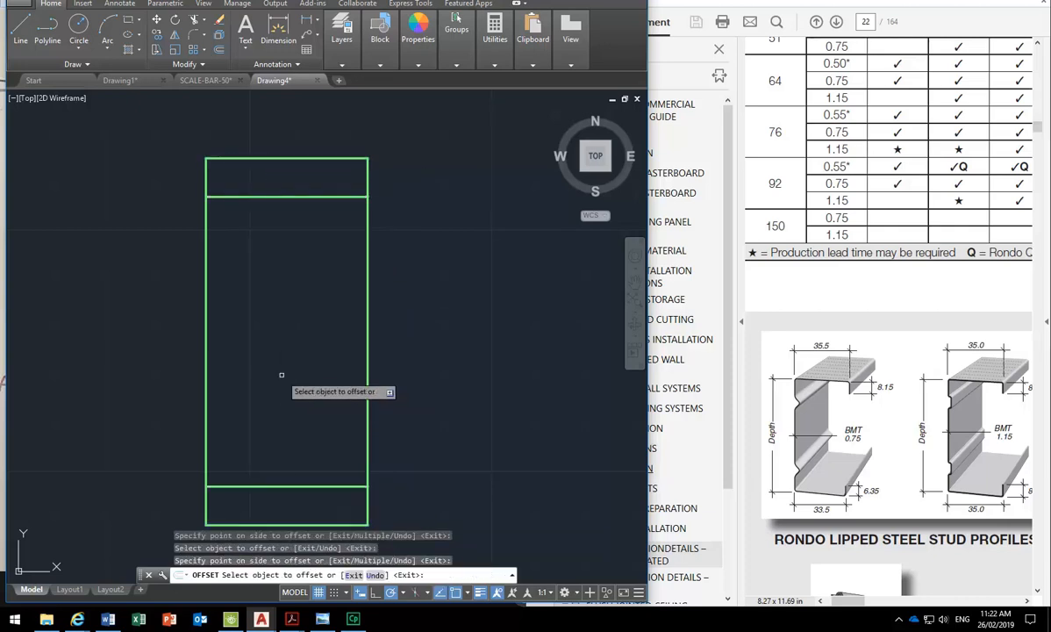
key("Return")
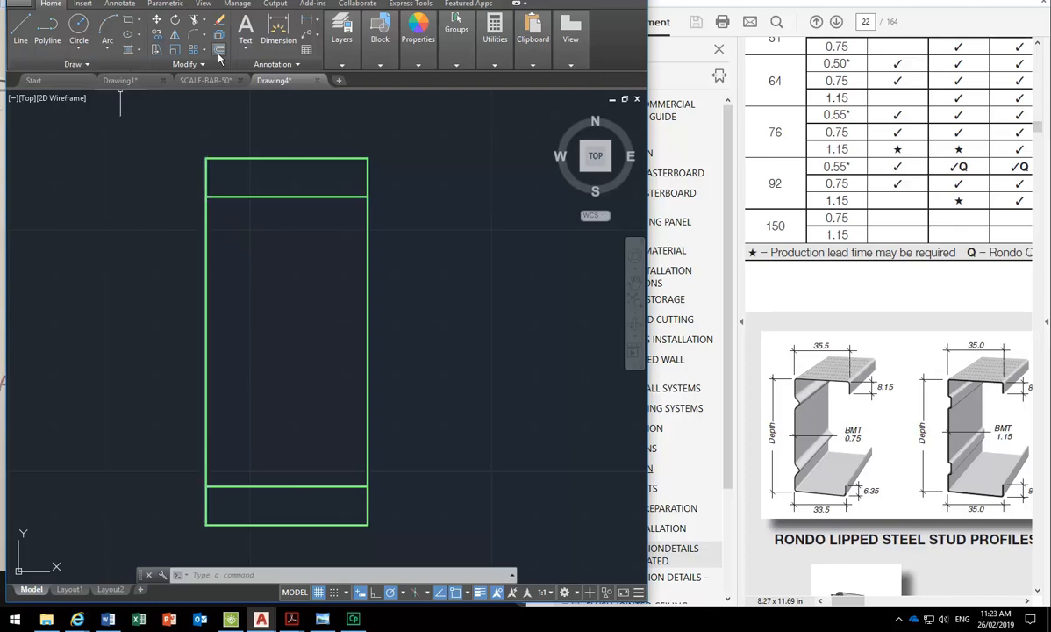
- Start a line and enable the Nearest object snap for picking its first point
left_click(16, 26)
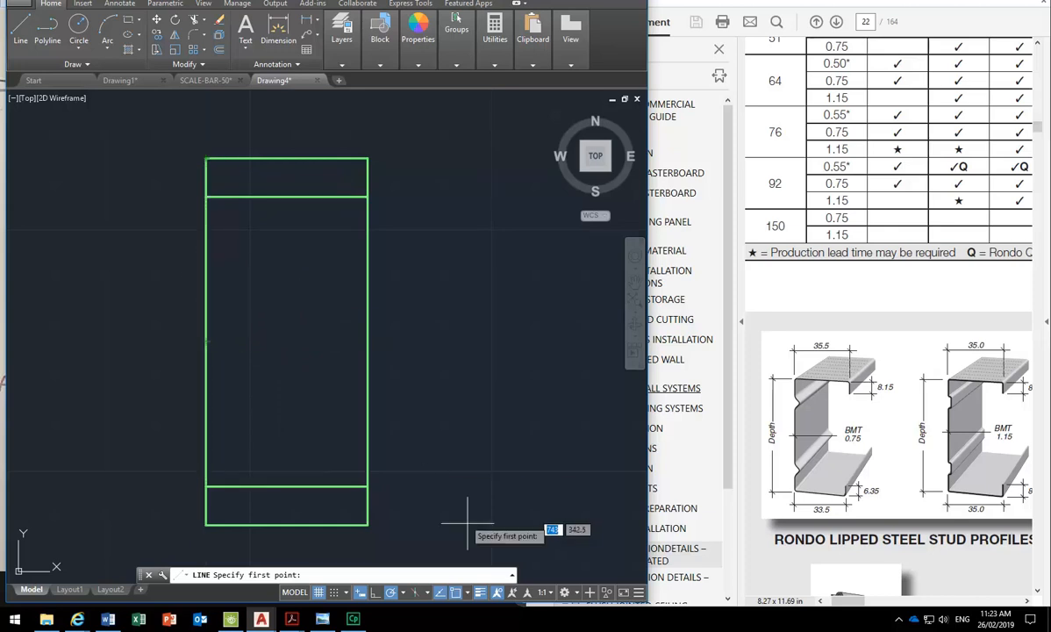
left_click(465, 592)
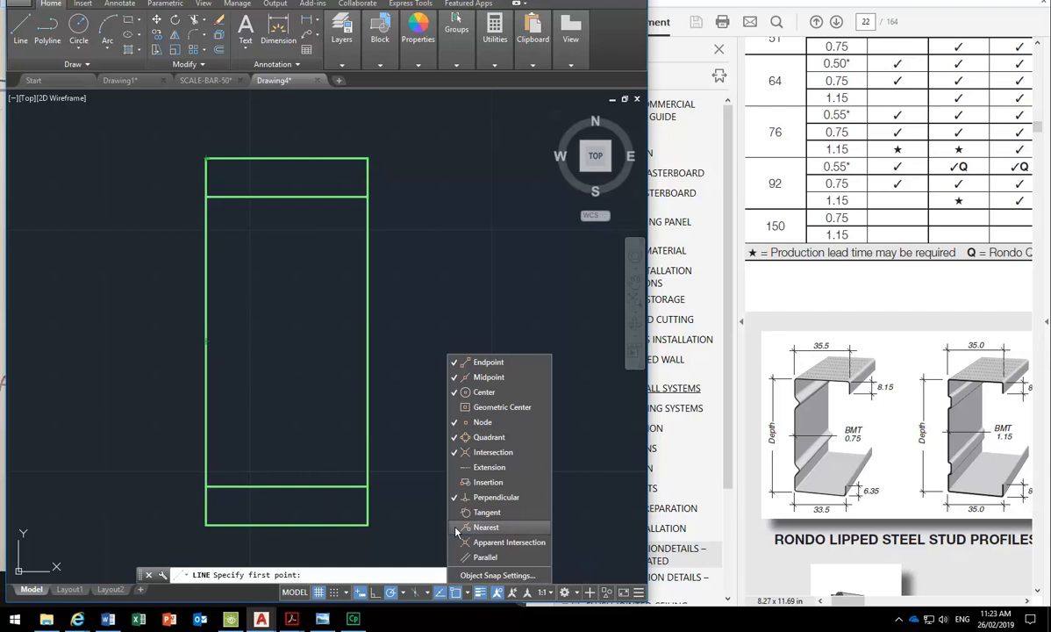
left_click(458, 529)
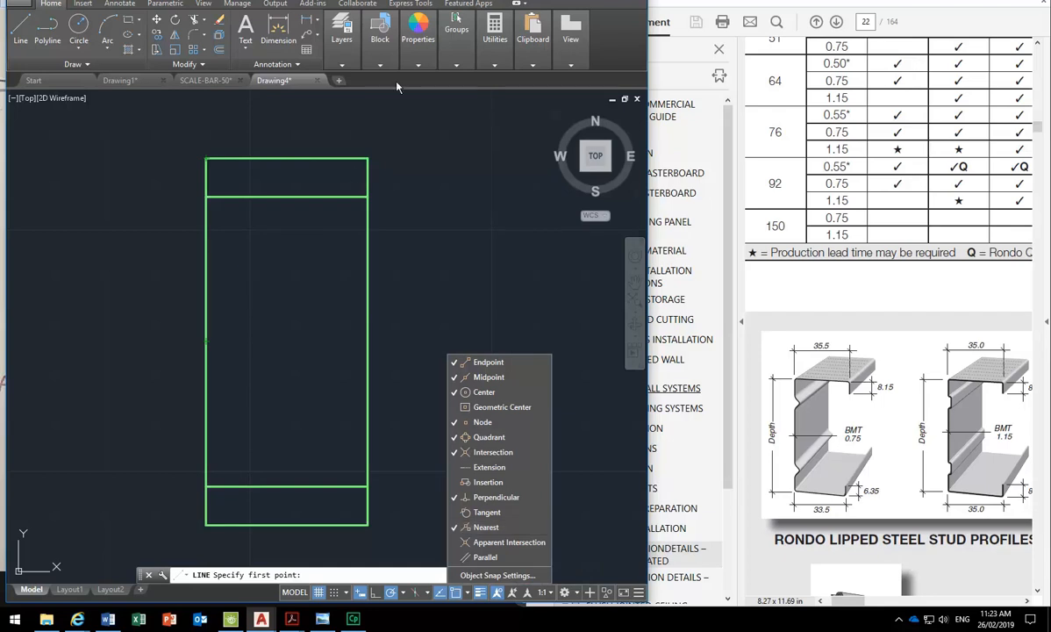
left_click(467, 593)
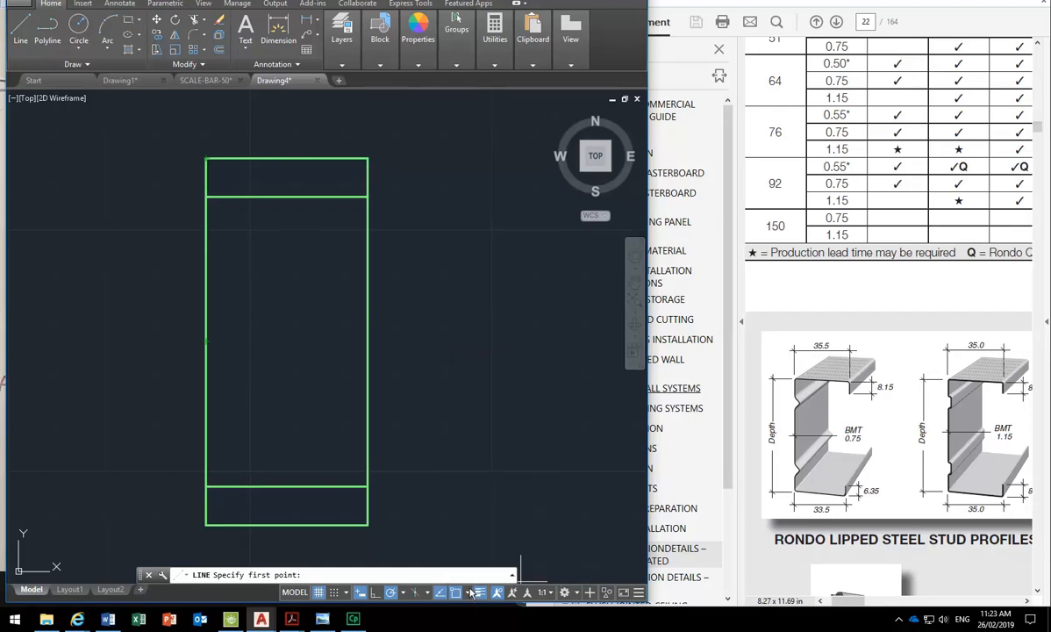
- Draw a short line about 5.7 mm long from the upper part of the stud's left edge, slanting down and inward at about 55°
left_click(206, 254)
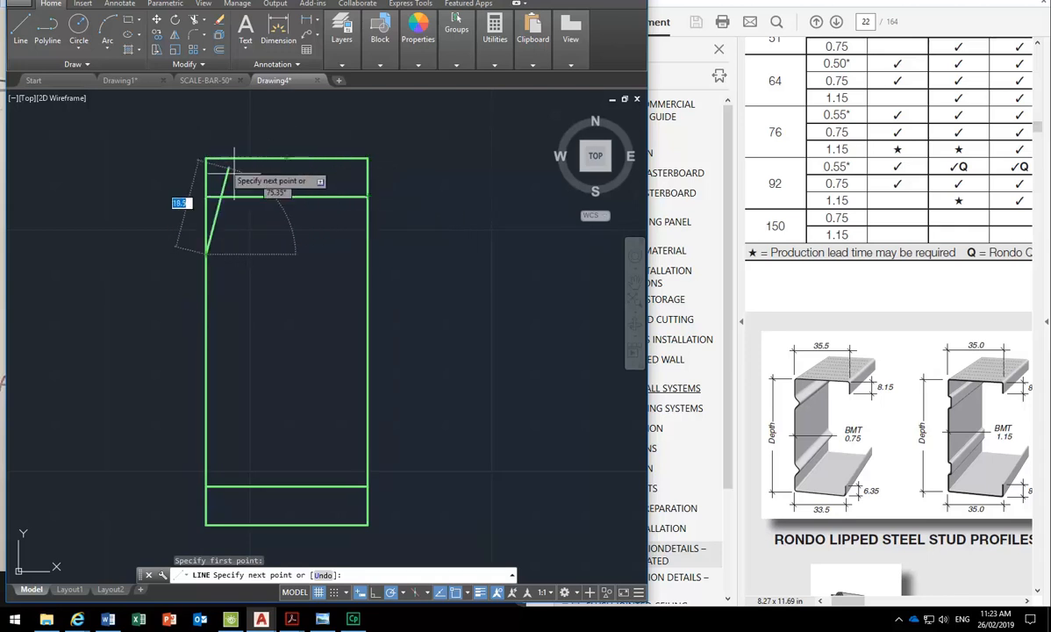
left_click(467, 592)
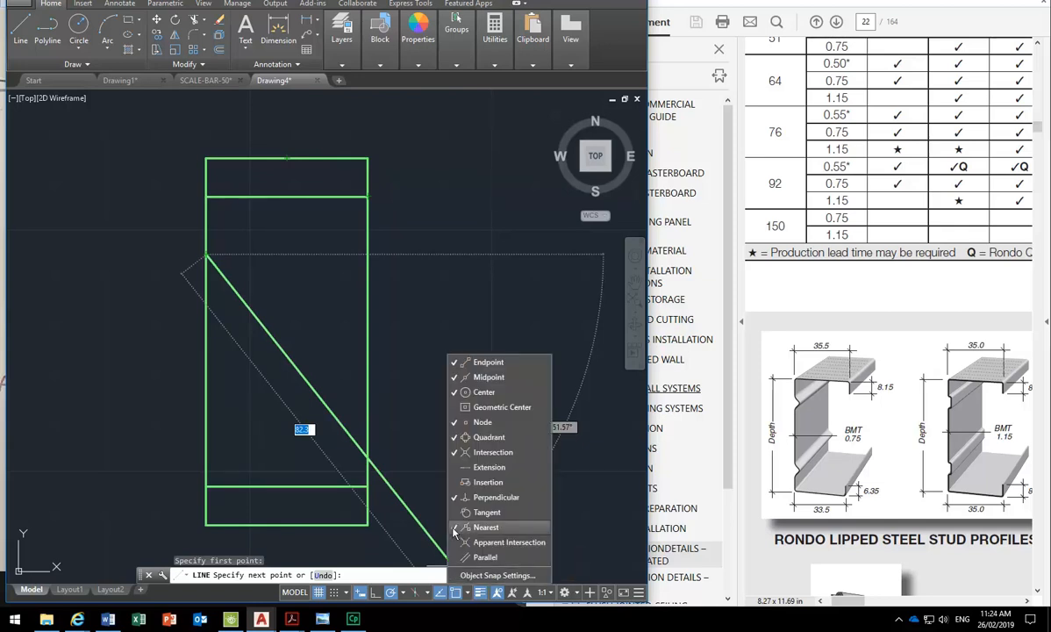
left_click(468, 593)
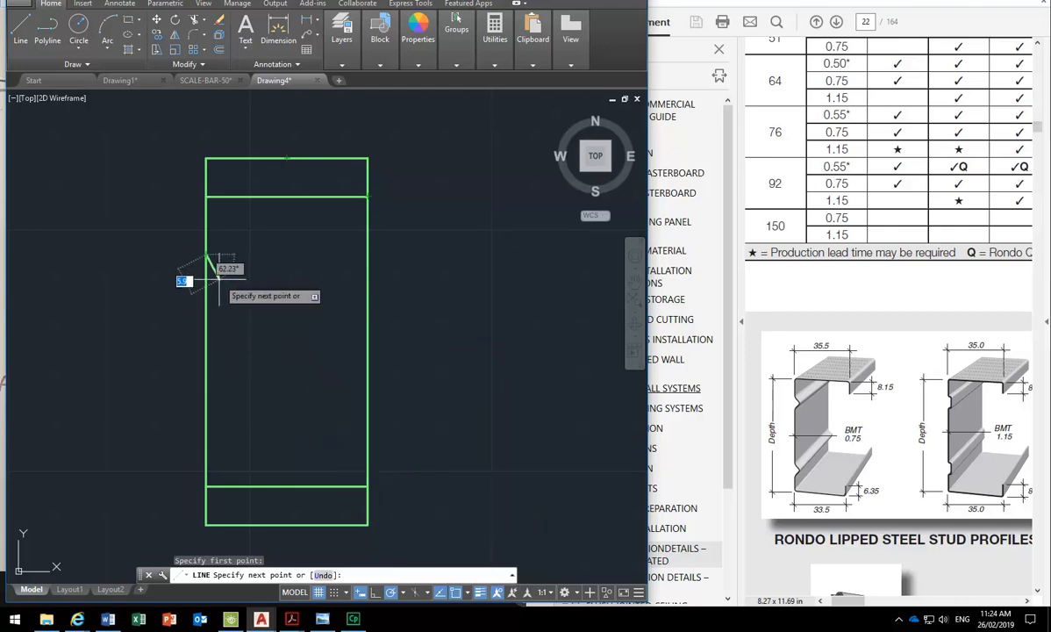
scroll(223, 274, "up", 5)
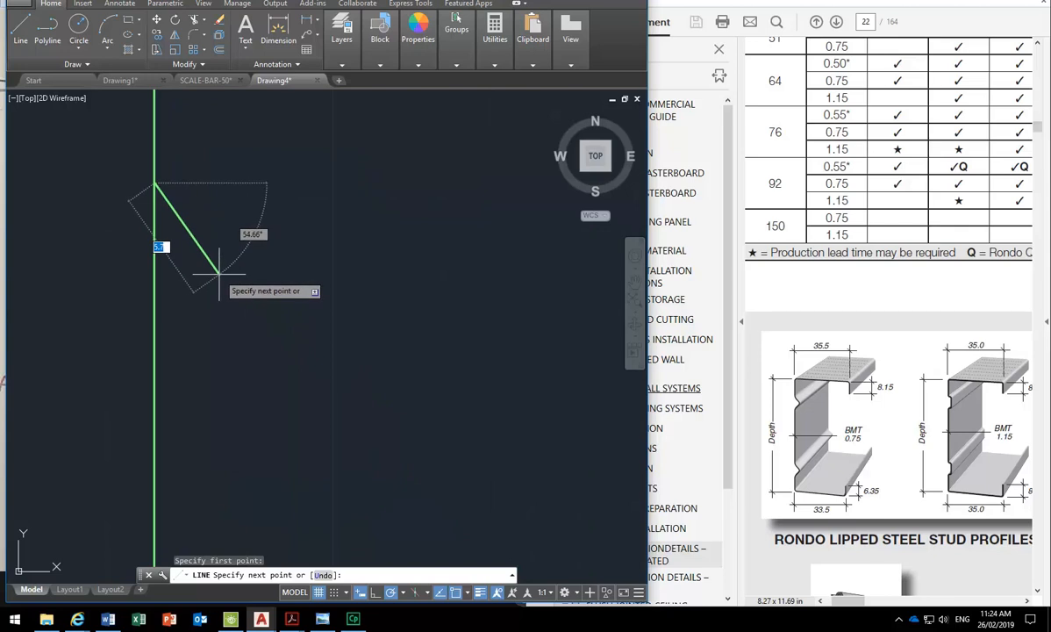
left_click(219, 274)
scroll(221, 274, "down", 8)
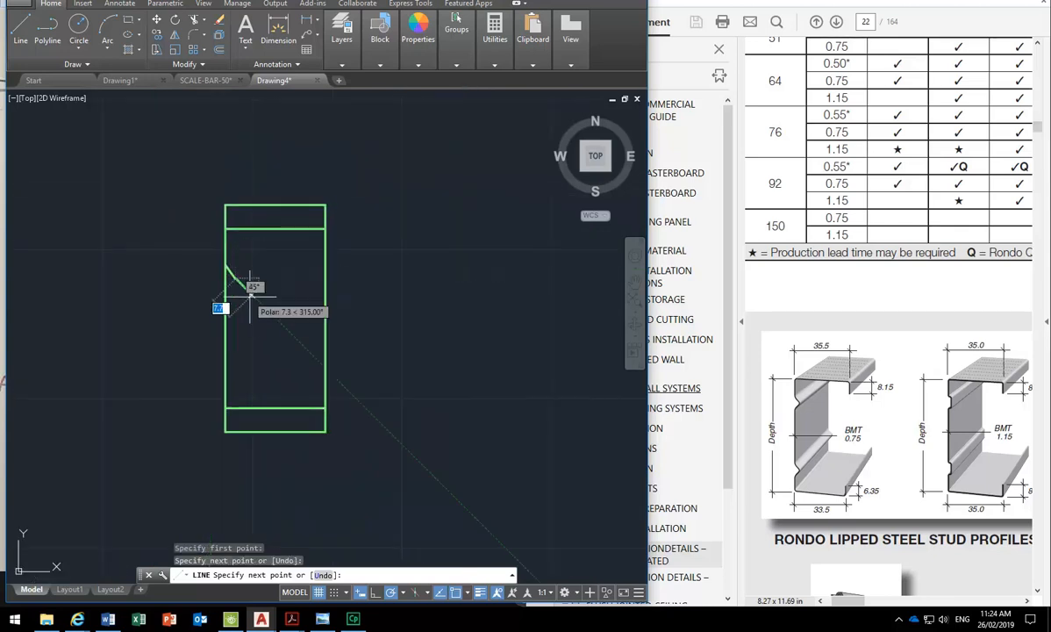
right_click(226, 252)
left_click(249, 261)
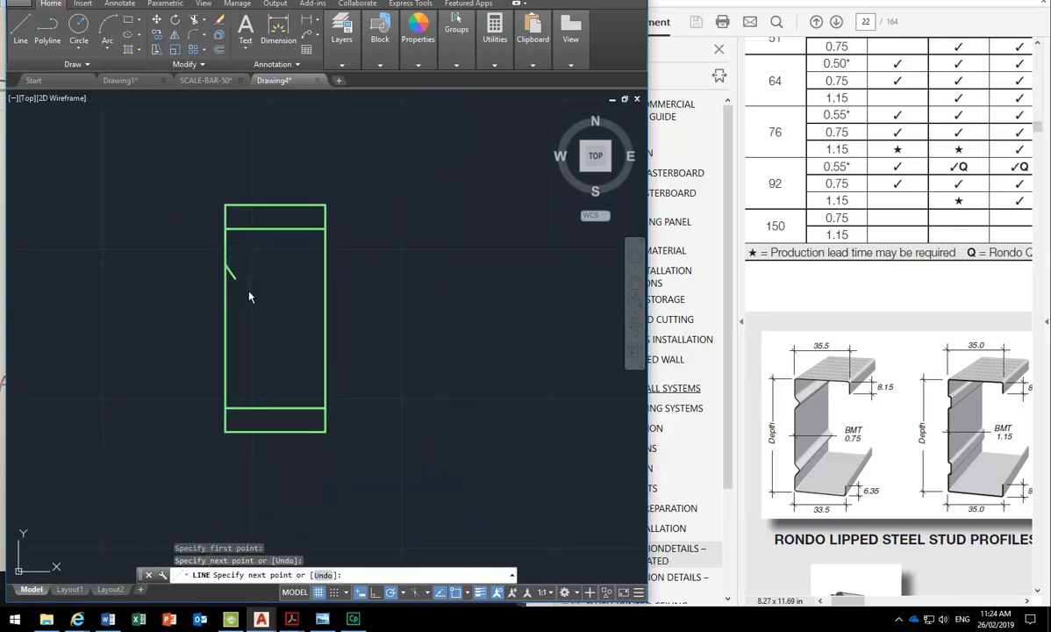
scroll(239, 302, "up", 3)
left_click(242, 294)
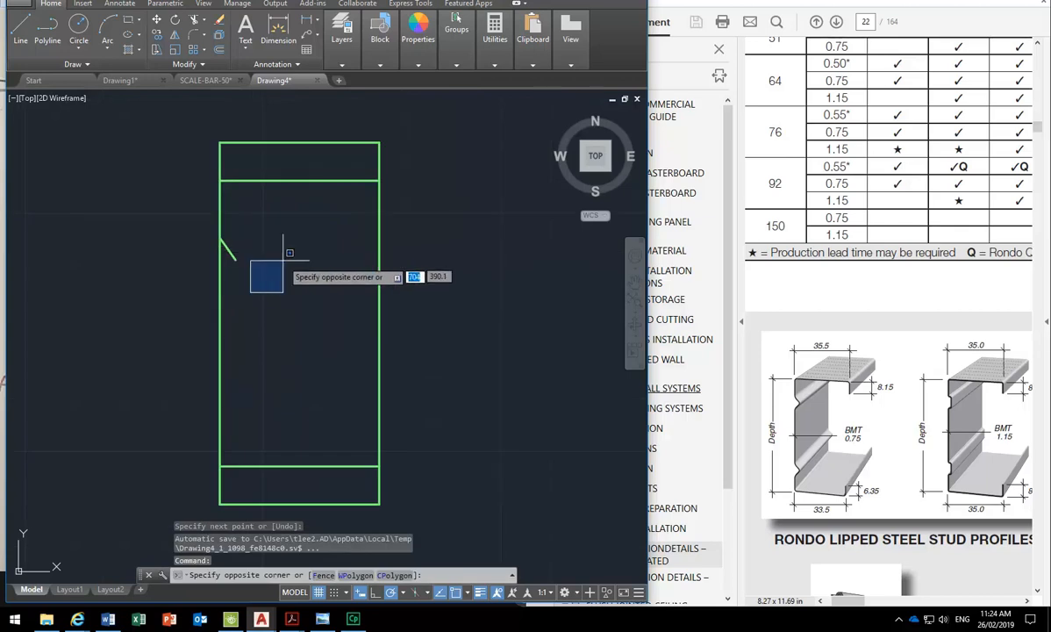
key("Escape")
key("Escape")
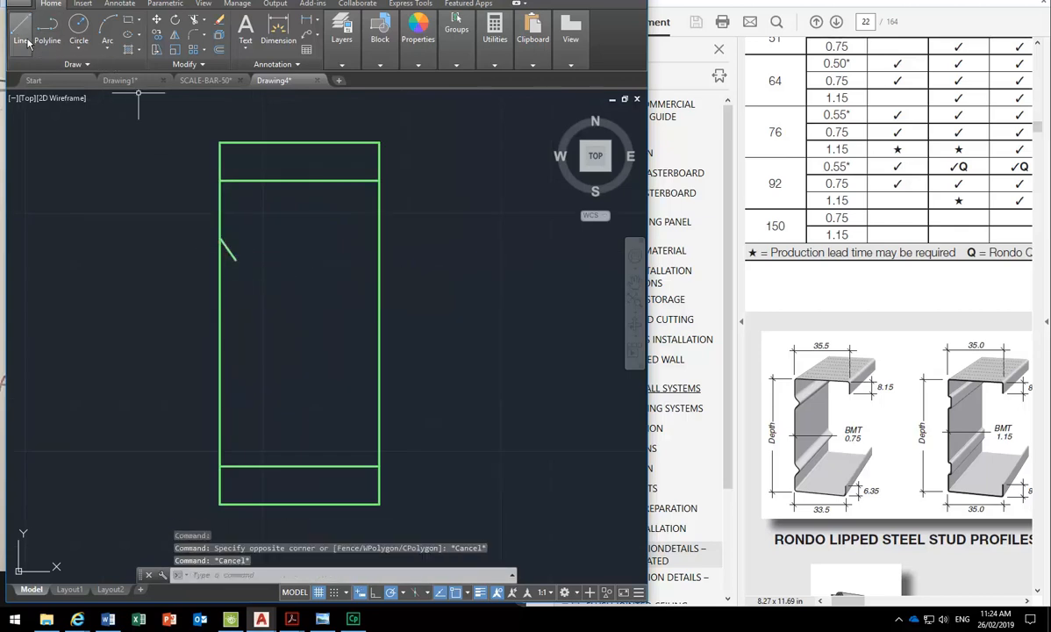
left_click(20, 31)
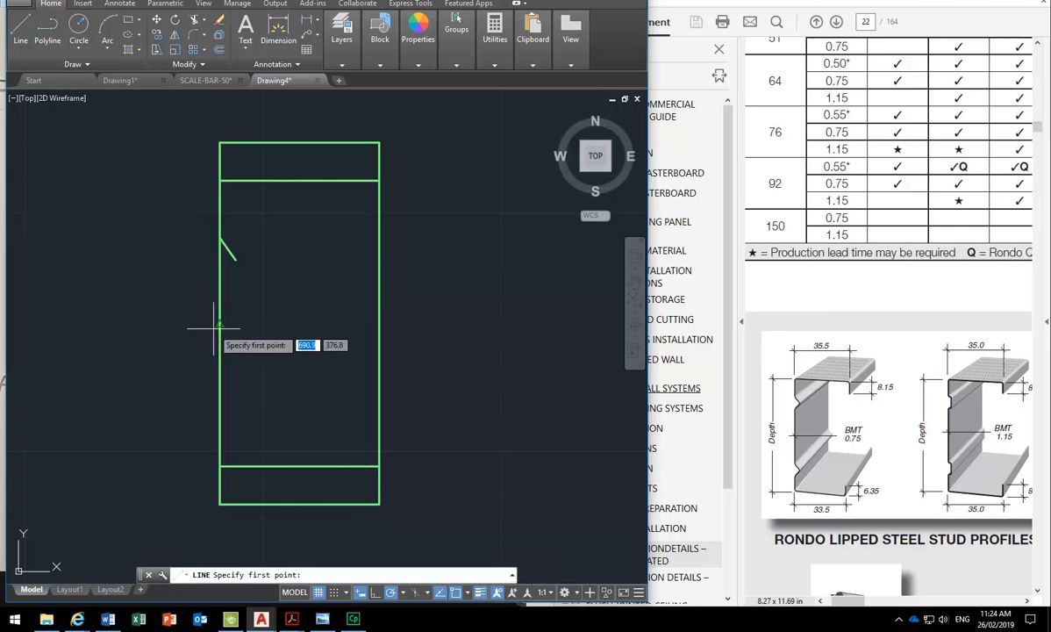
type("NEA")
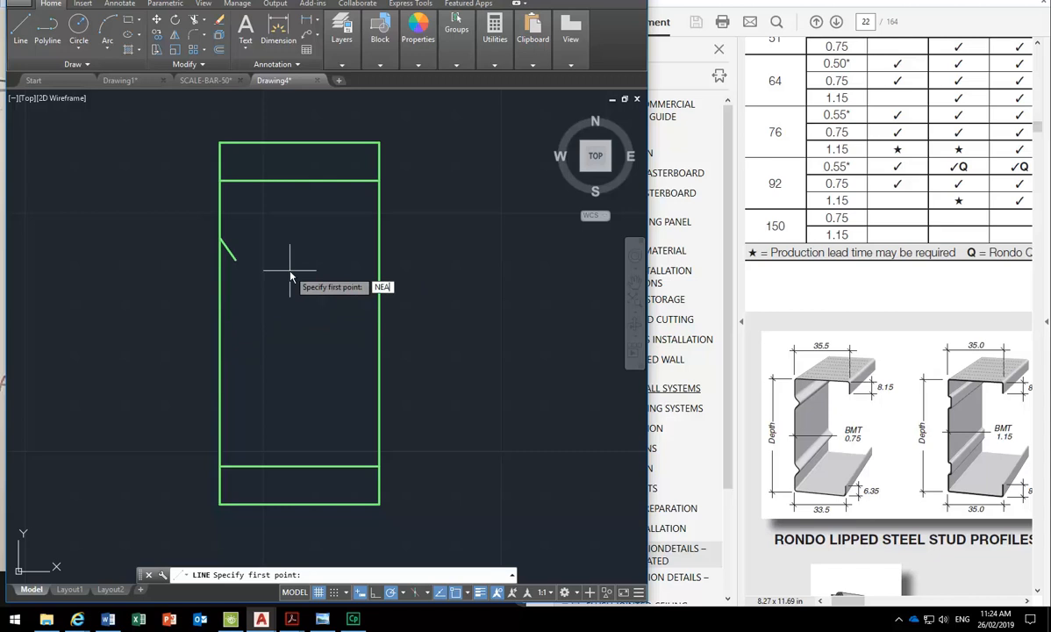
key("Return")
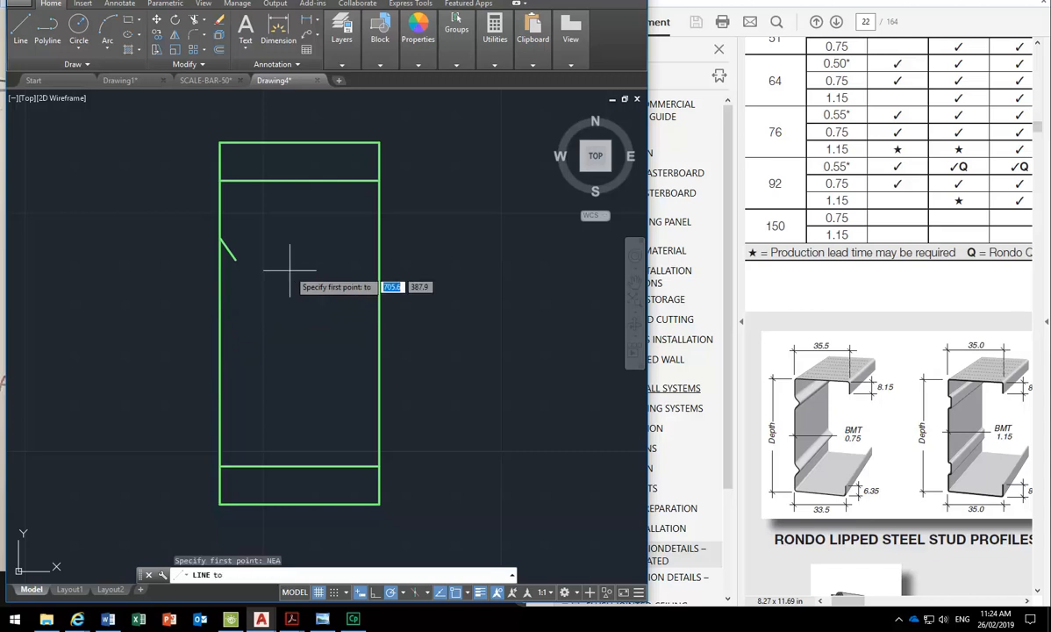
left_click(219, 424)
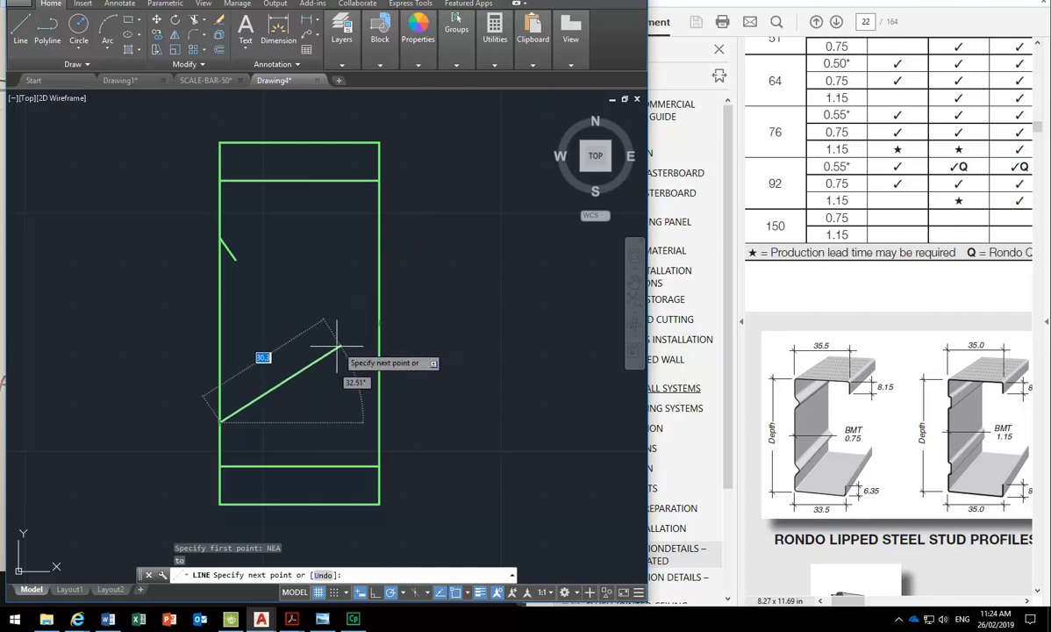
key("Escape")
key("Escape")
key("Escape")
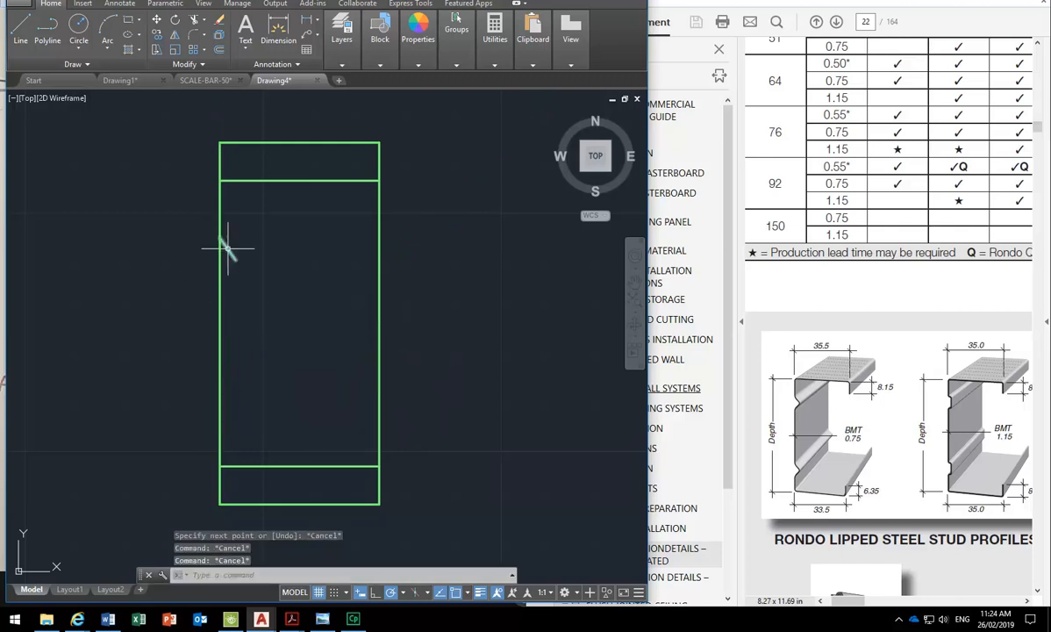
- Shorten the short slanted line to about 4.1 mm by stretching its free inner end up toward the stud's left edge
left_click(227, 248)
scroll(263, 269, "up", 4)
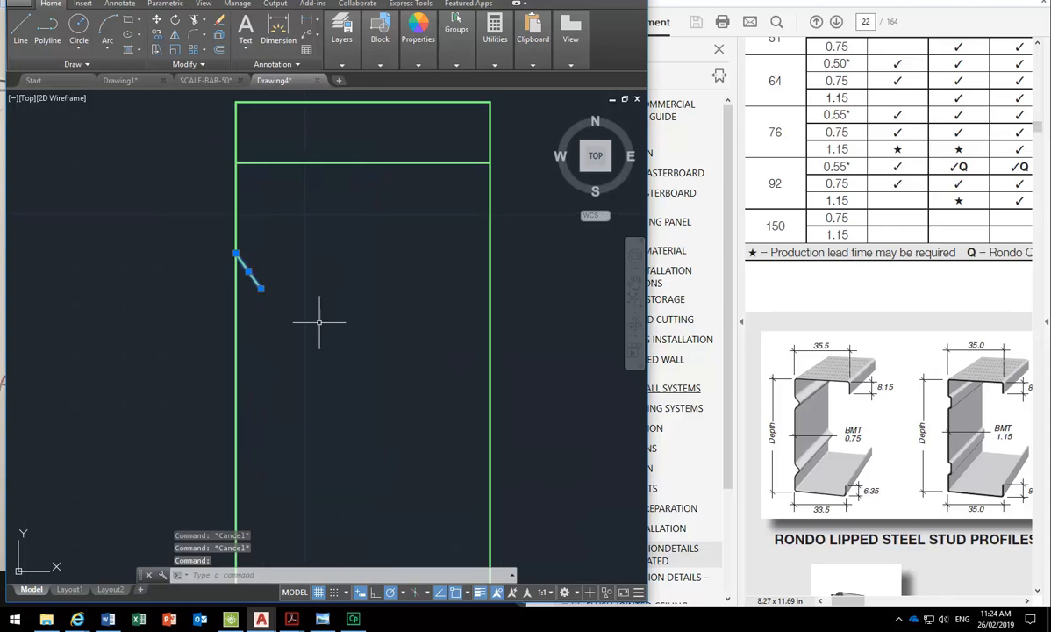
scroll(214, 248, "up", 2)
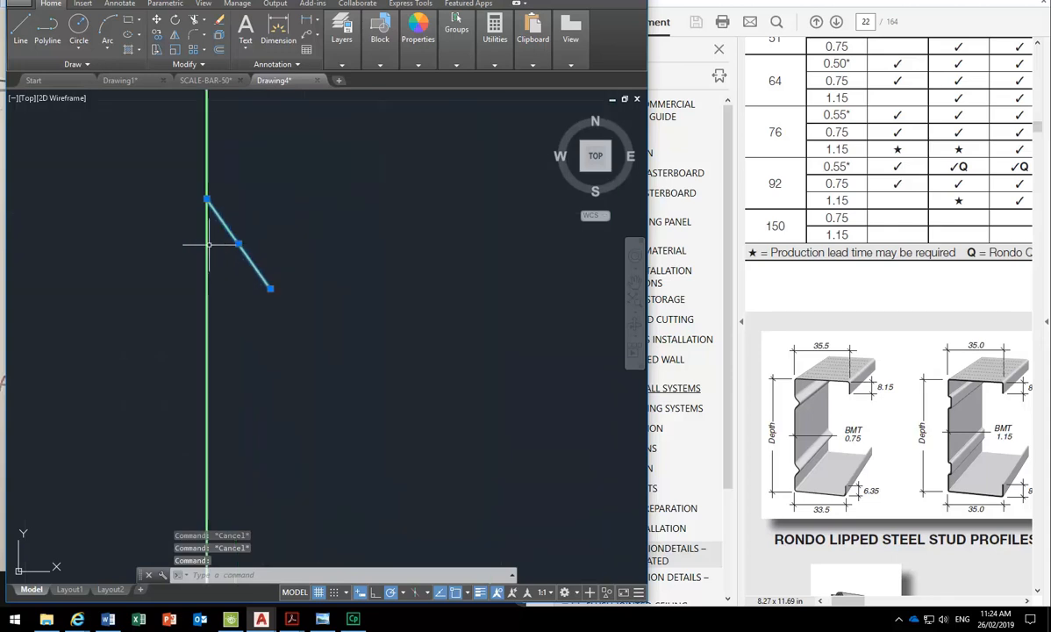
left_click(270, 289)
scroll(247, 256, "up", 3)
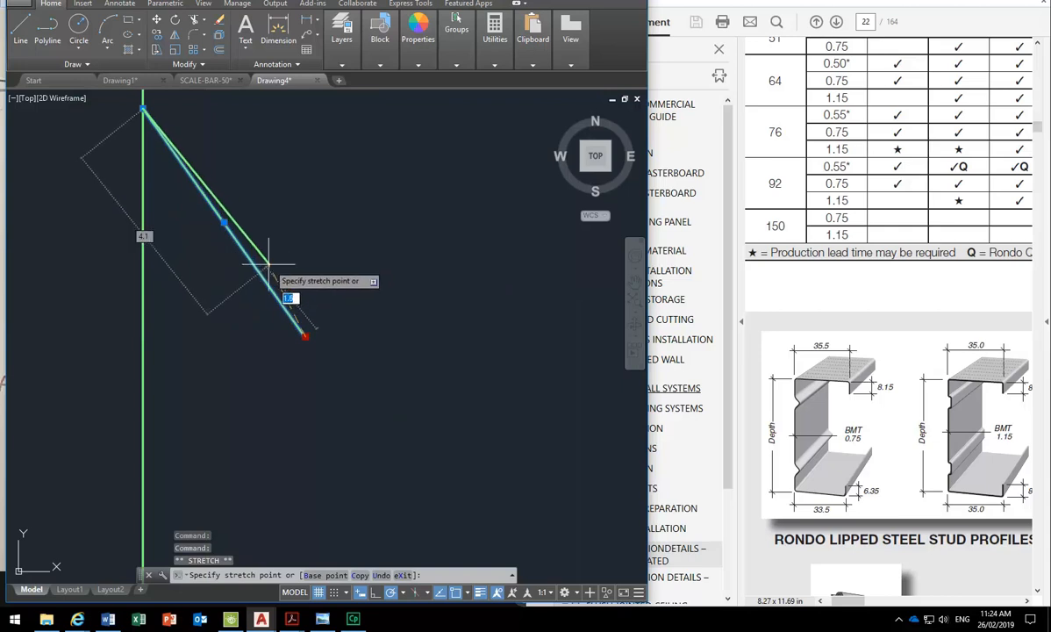
left_click(264, 262)
key("Escape")
scroll(219, 305, "down", 10)
key("Escape")
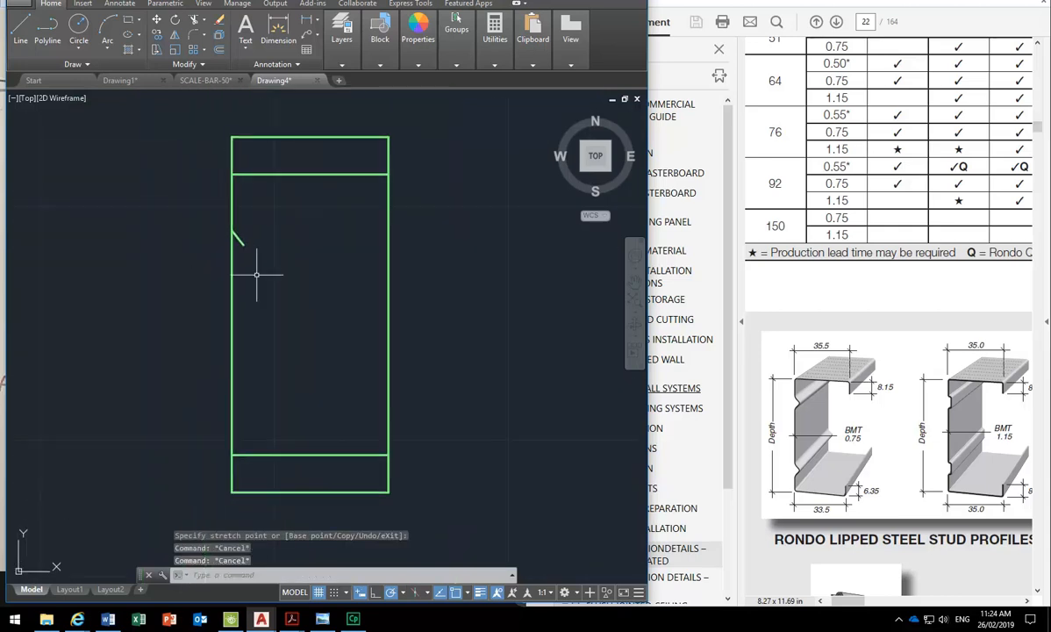
- Mirror the slanted line downward about a horizontal axis through its inner end, keeping the original, to form a V-shaped notch
scroll(230, 234, "up", 4)
left_click(222, 209)
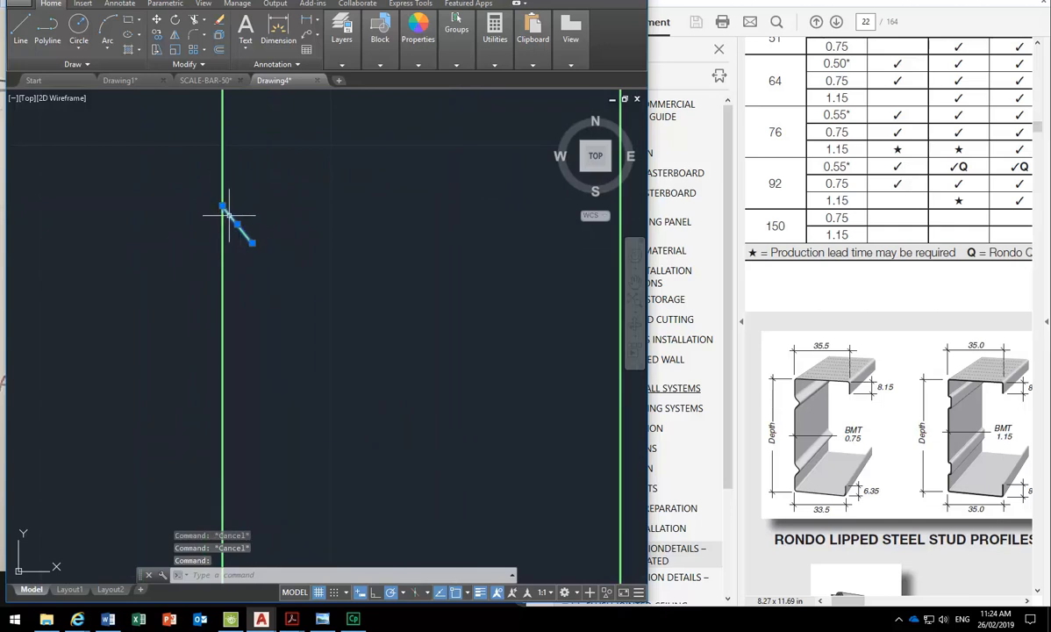
left_click(175, 34)
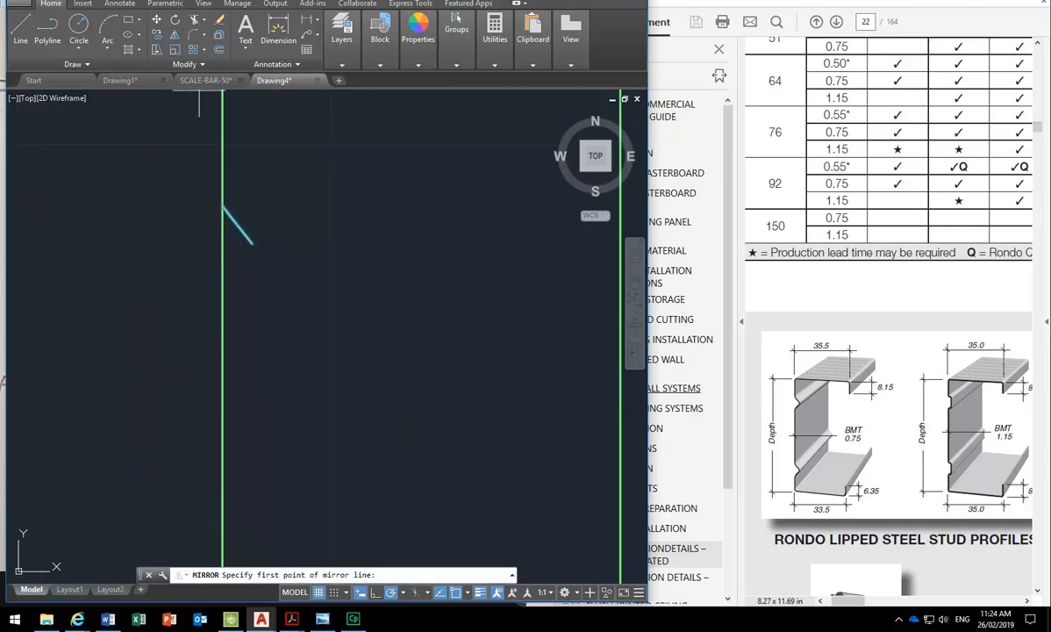
left_click(252, 243)
left_click(223, 243)
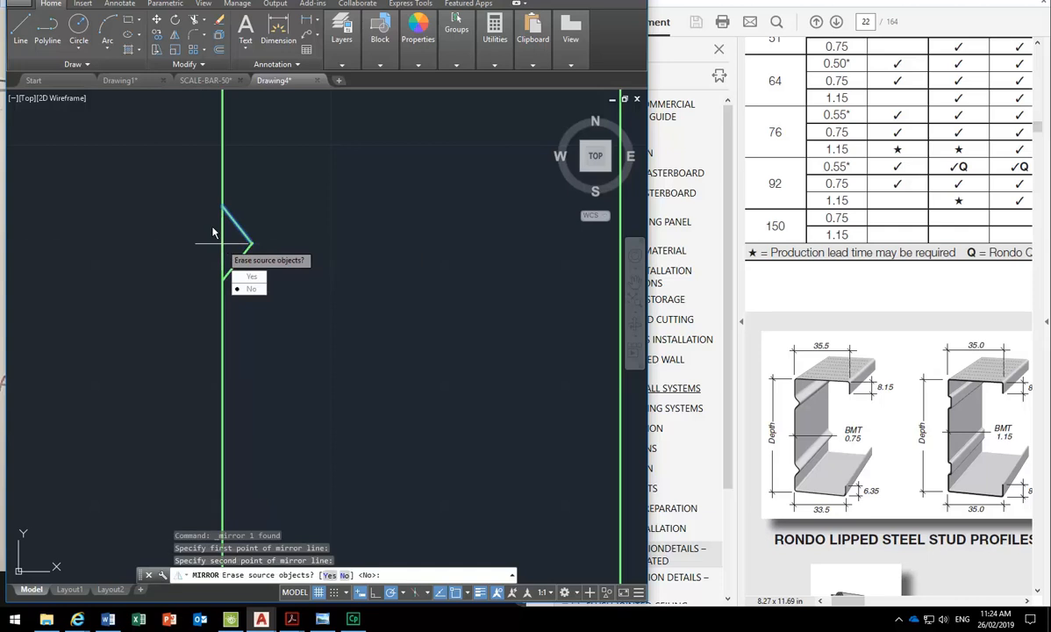
key("Return")
scroll(249, 234, "down", 4)
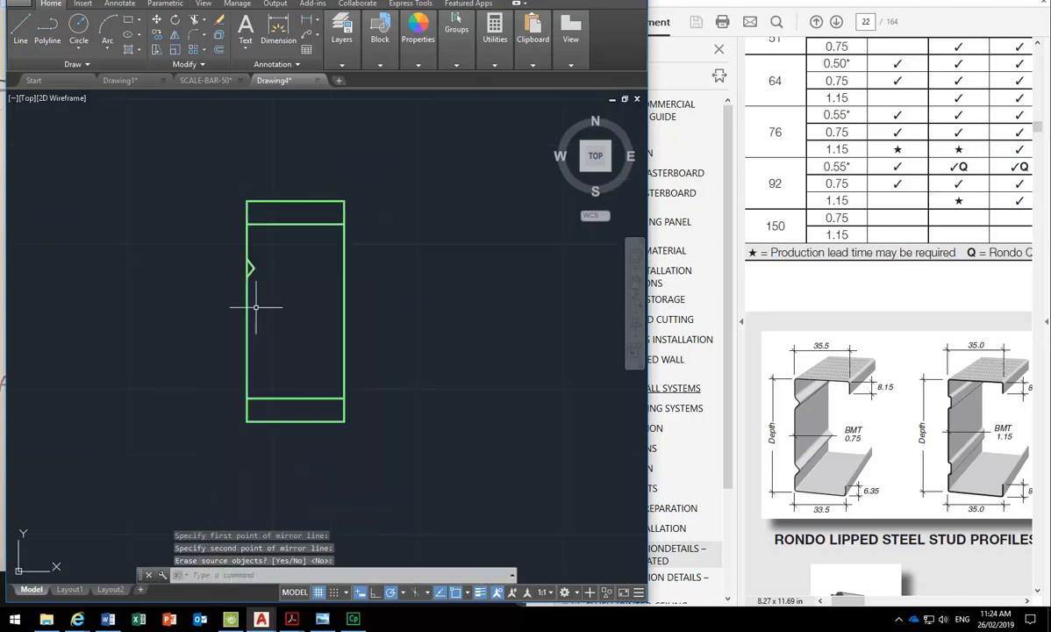
- Trim away the stud's left edge across the mouth of the V-shaped notch
scroll(255, 304, "up", 5)
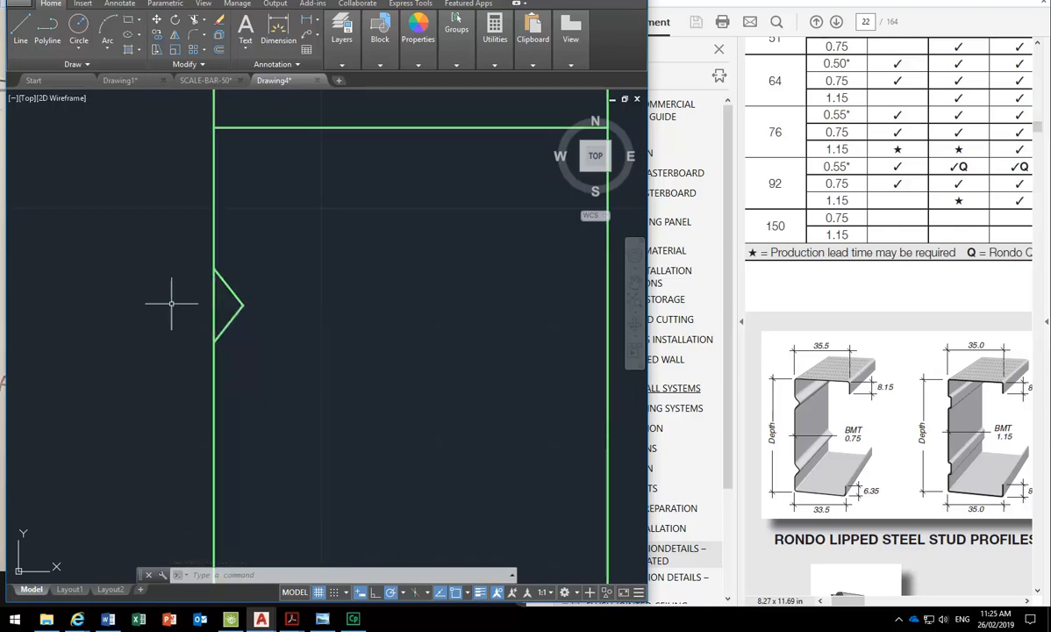
left_click(194, 21)
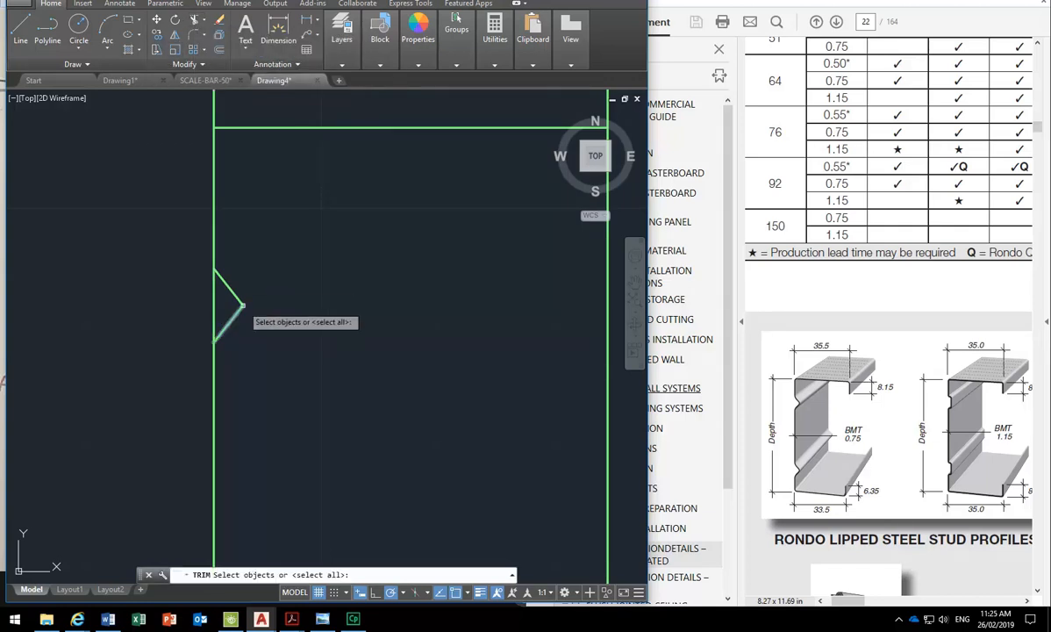
key("Return")
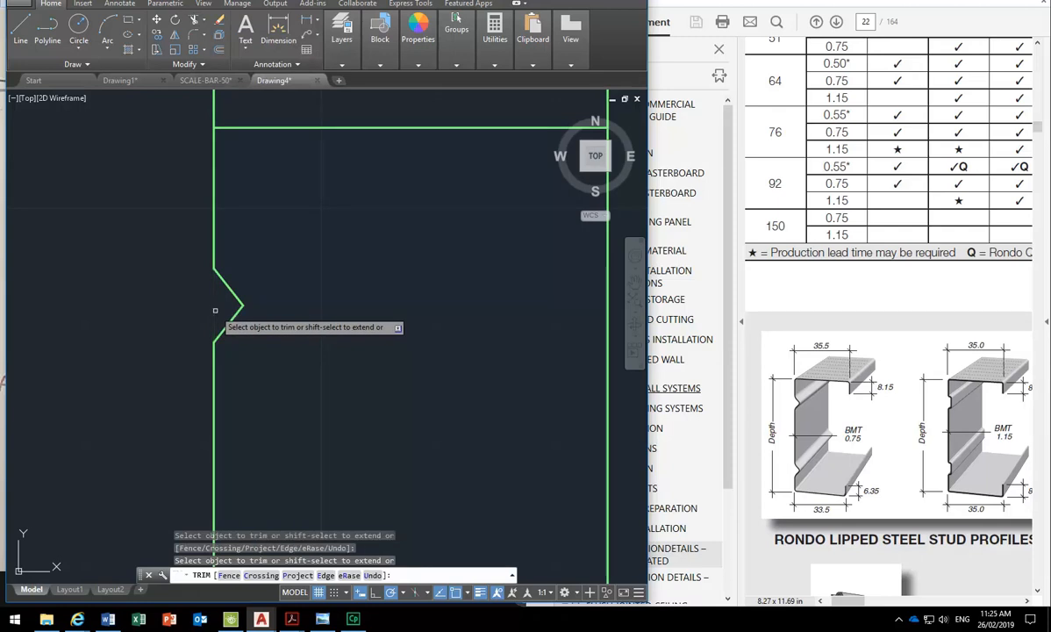
key("Return")
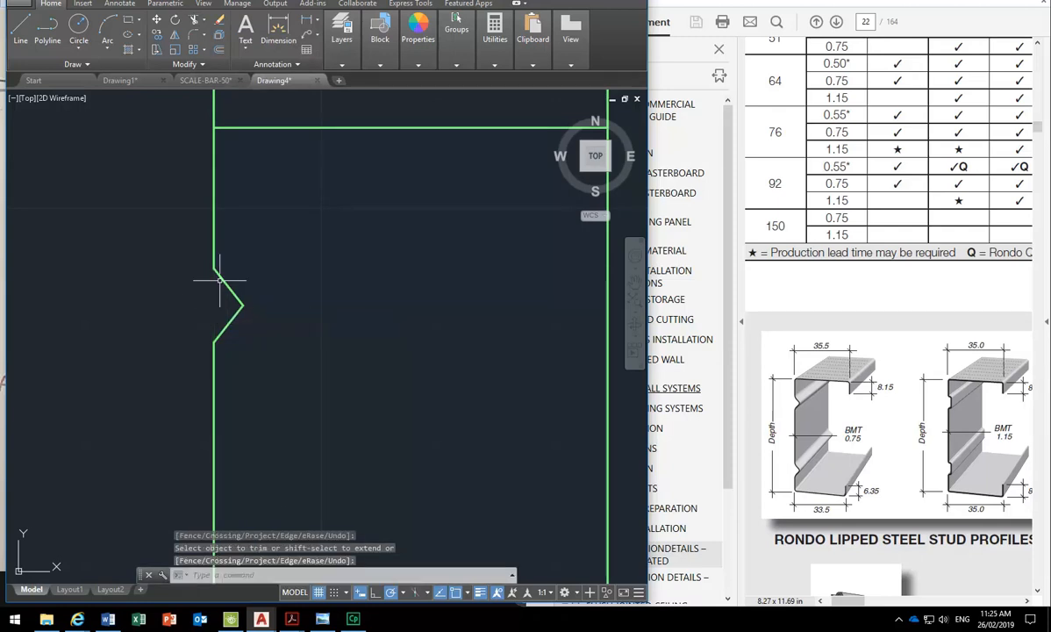
left_click(194, 35)
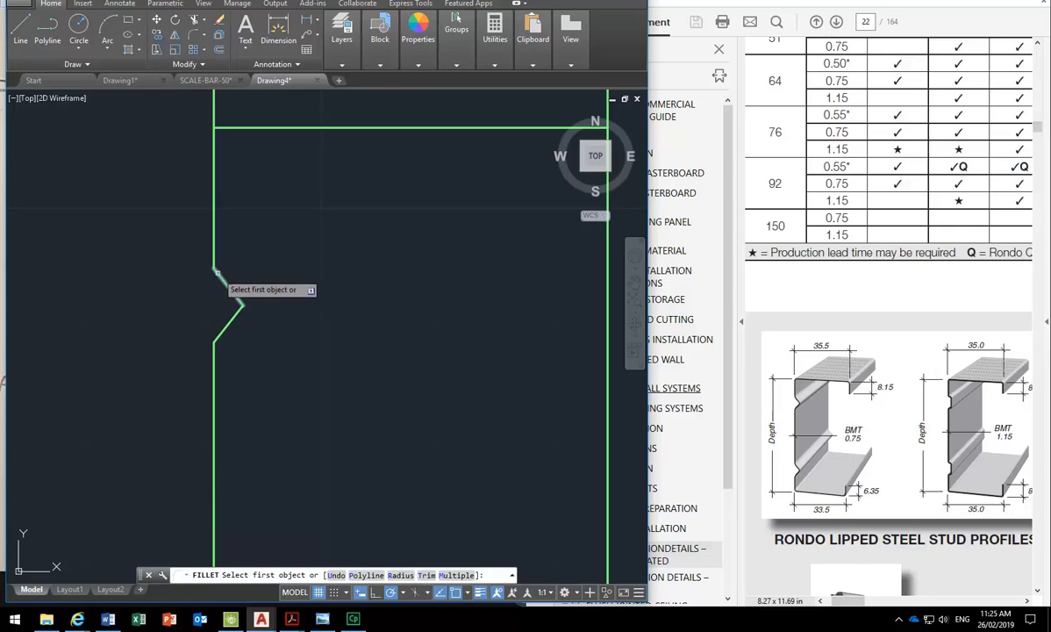
key("Escape")
key("Escape")
key("Escape")
- Measure the vertical distance between the two slanted notch lines near the tip
left_click(495, 35)
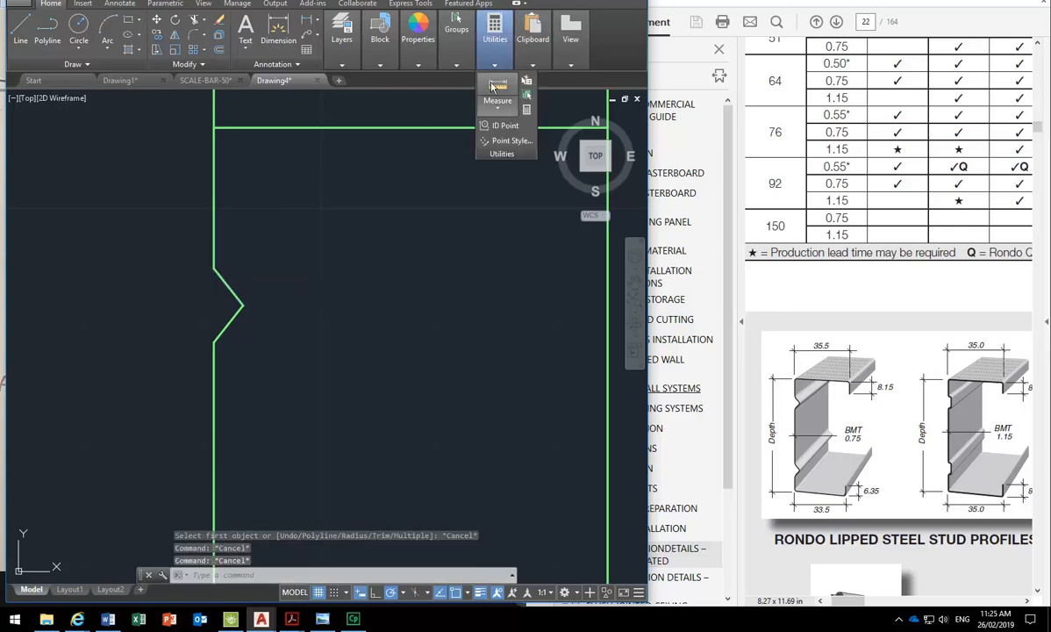
left_click(487, 91)
left_click(237, 302)
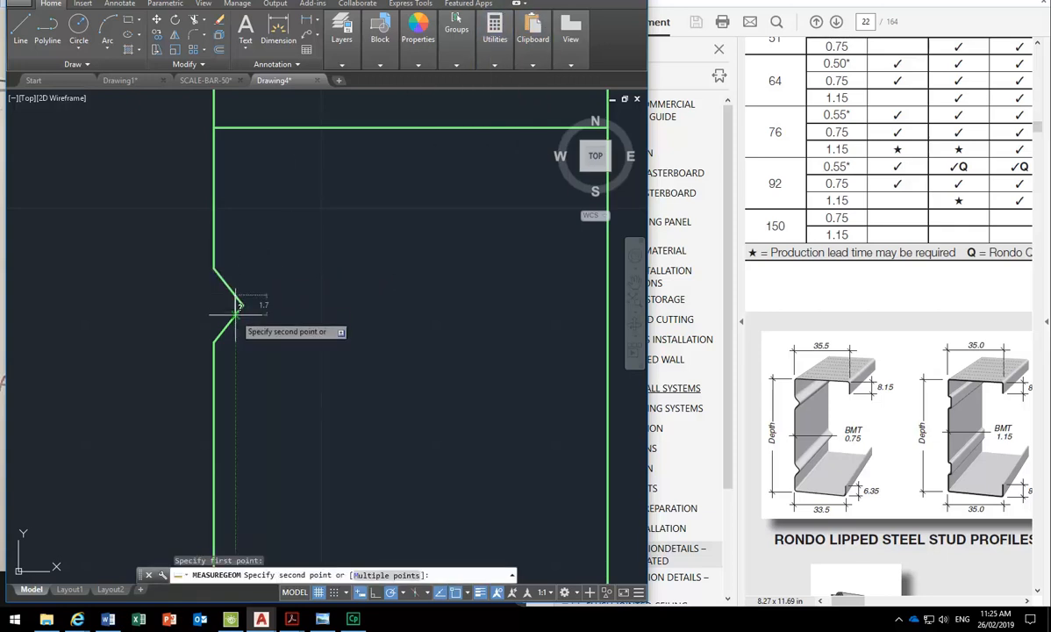
key("Escape")
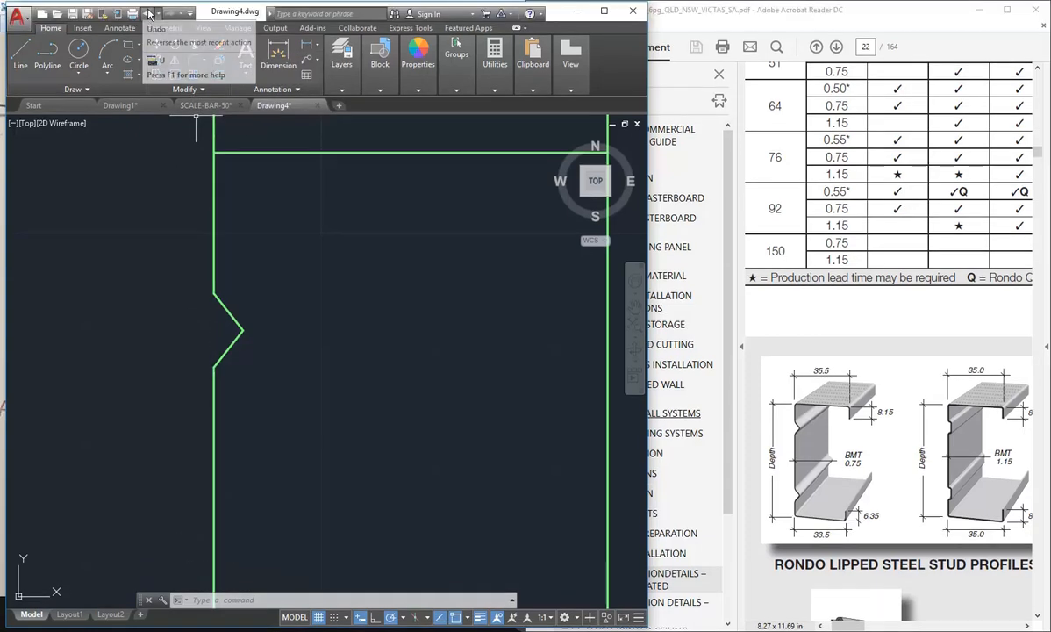
- Undo the earlier trim and trim off the left edge segment between the two slanted lines again
left_click(146, 15)
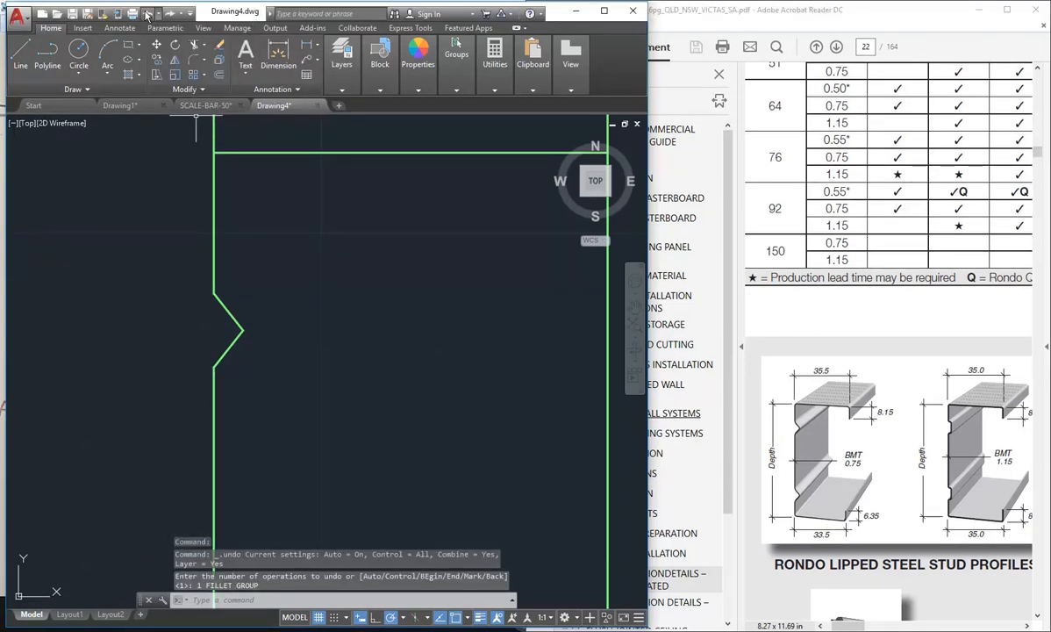
left_click(195, 47)
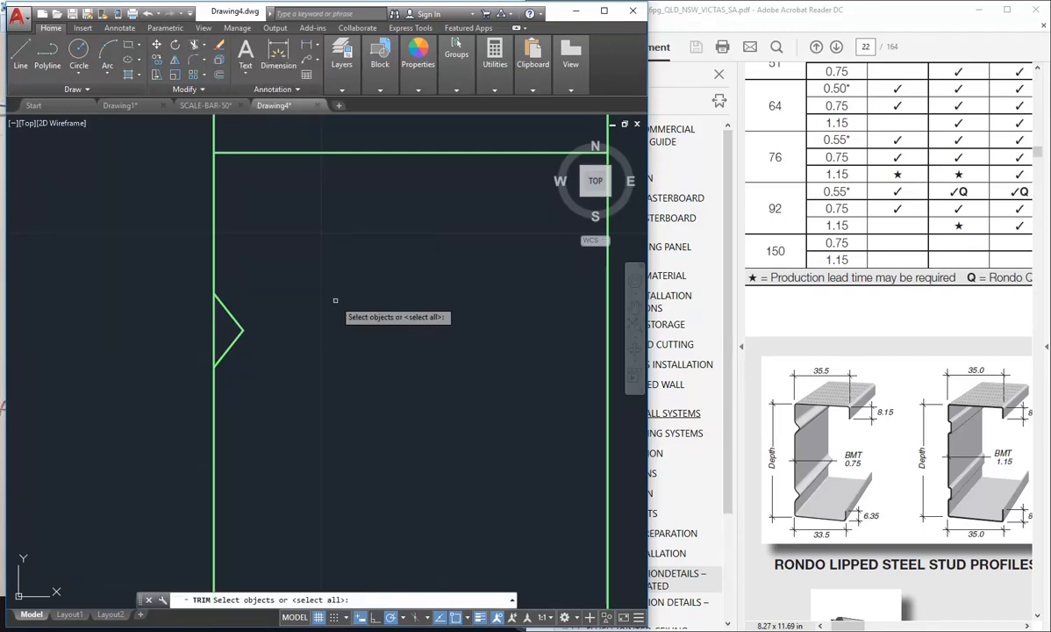
key("Return")
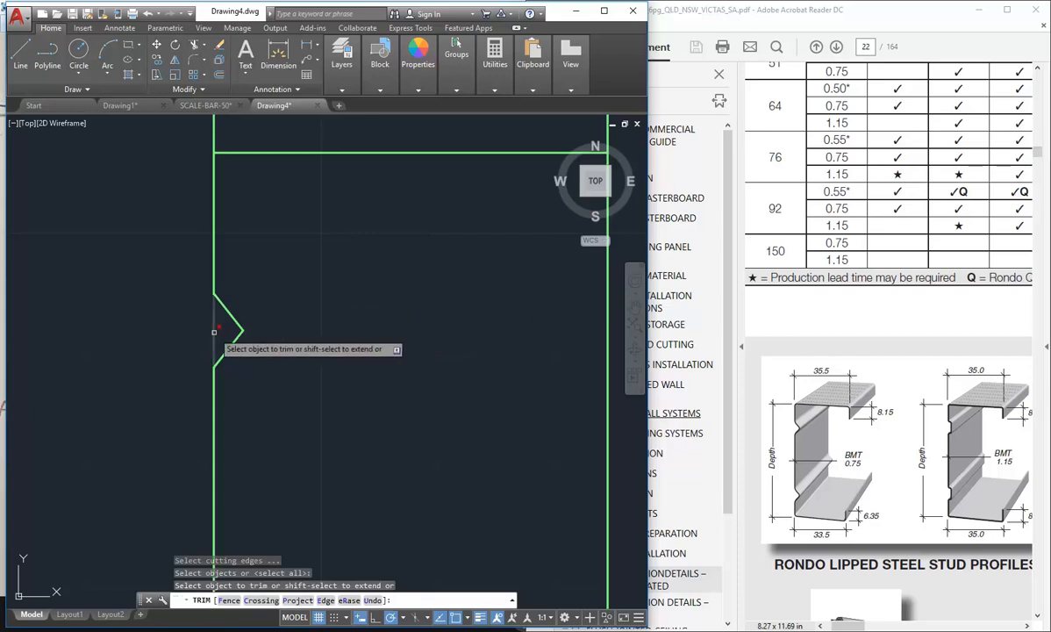
key("Return")
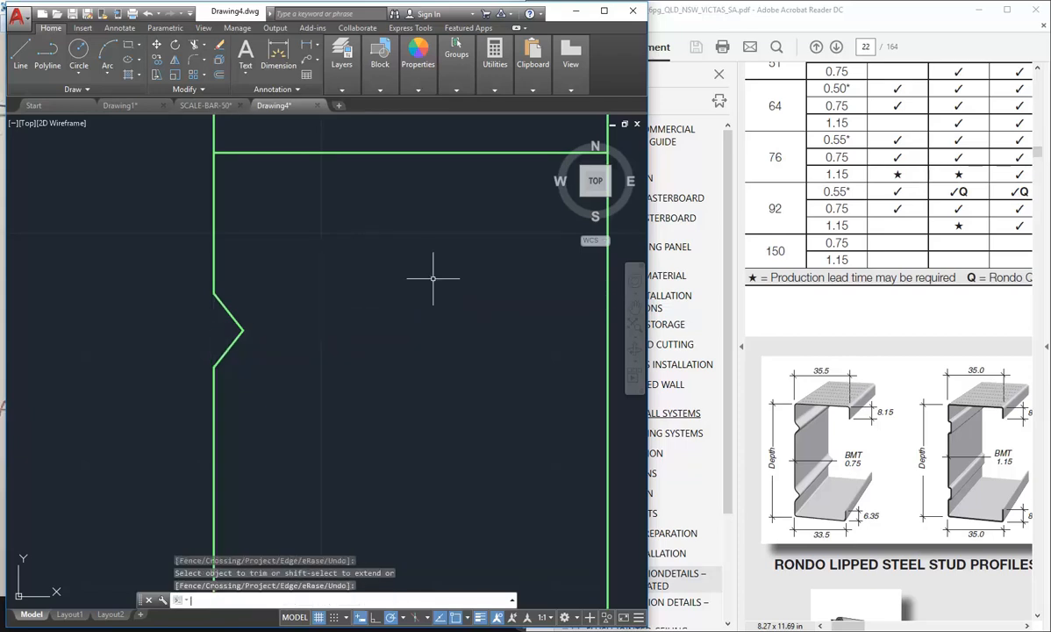
- Try a 1 mm radius fillet between the stud's left edge and the upper slanted line, and undo it
left_click(203, 63)
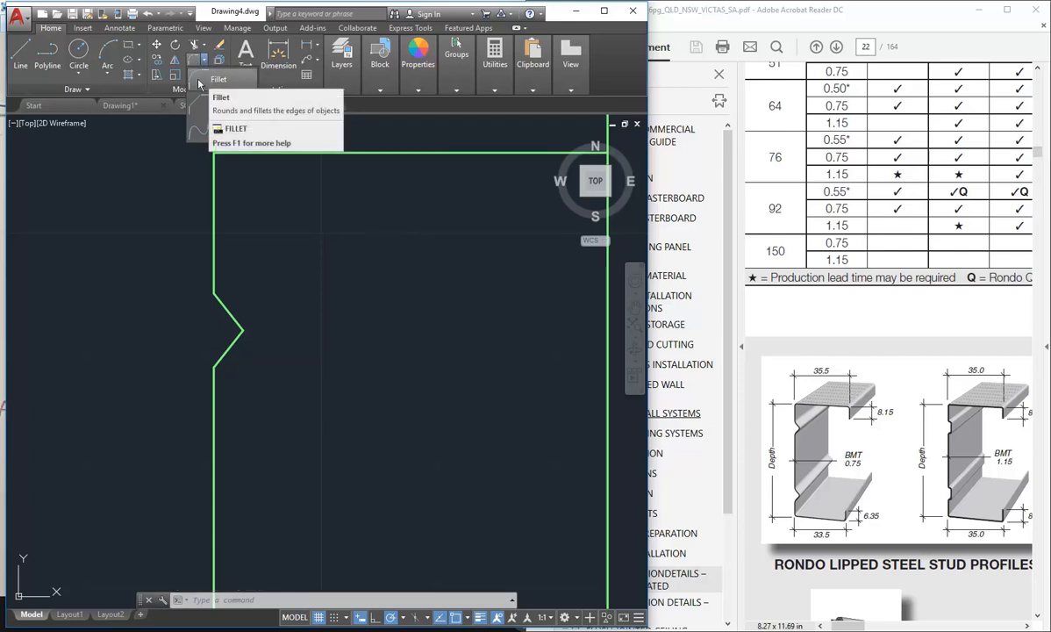
left_click(205, 81)
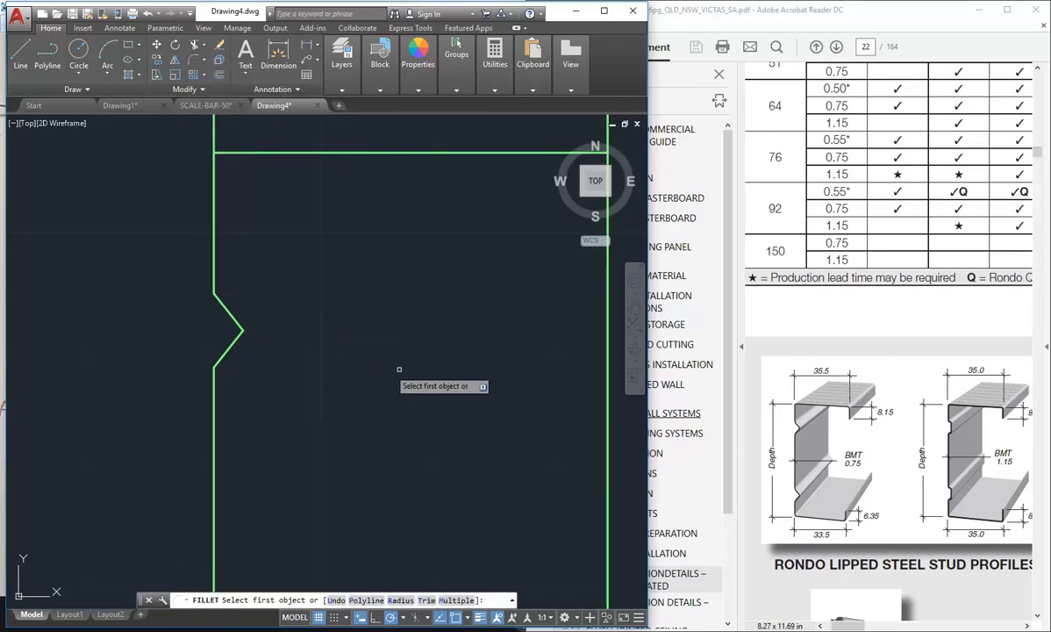
left_click(512, 603)
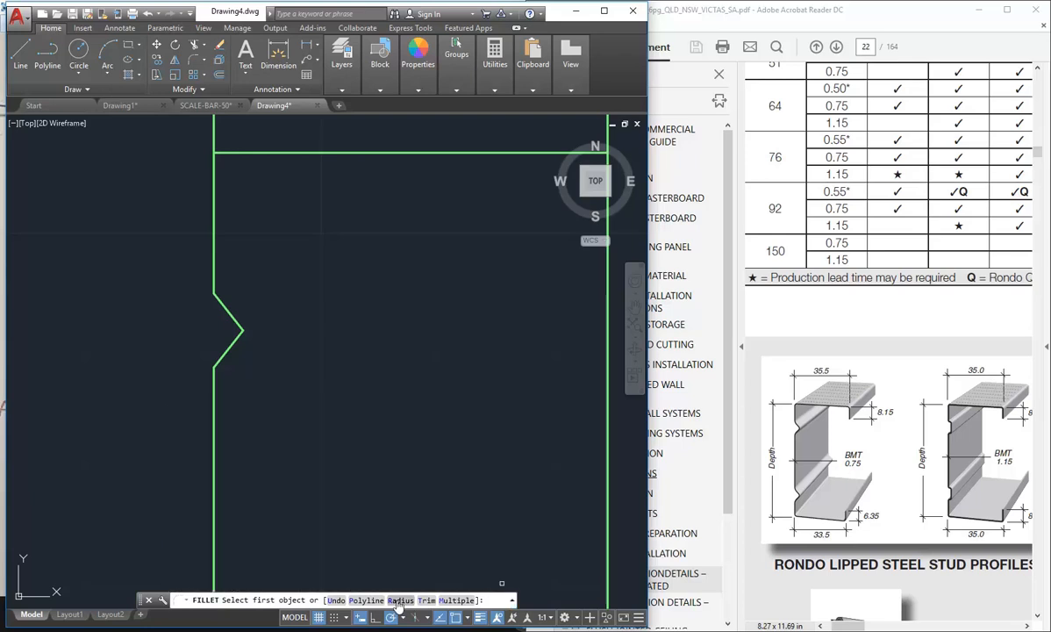
left_click(399, 600)
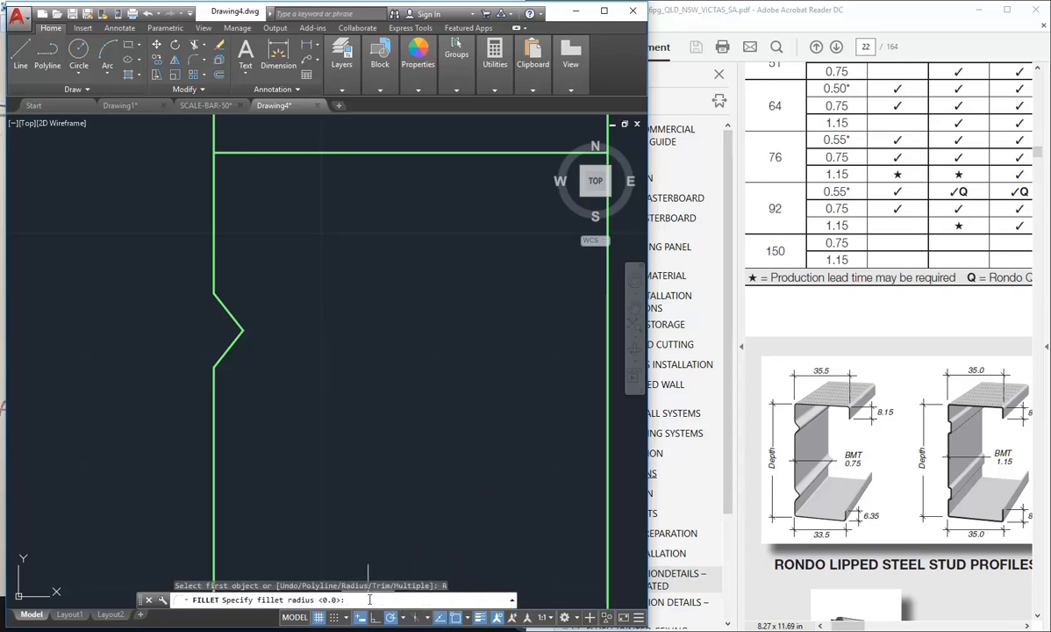
type("1")
key("Return")
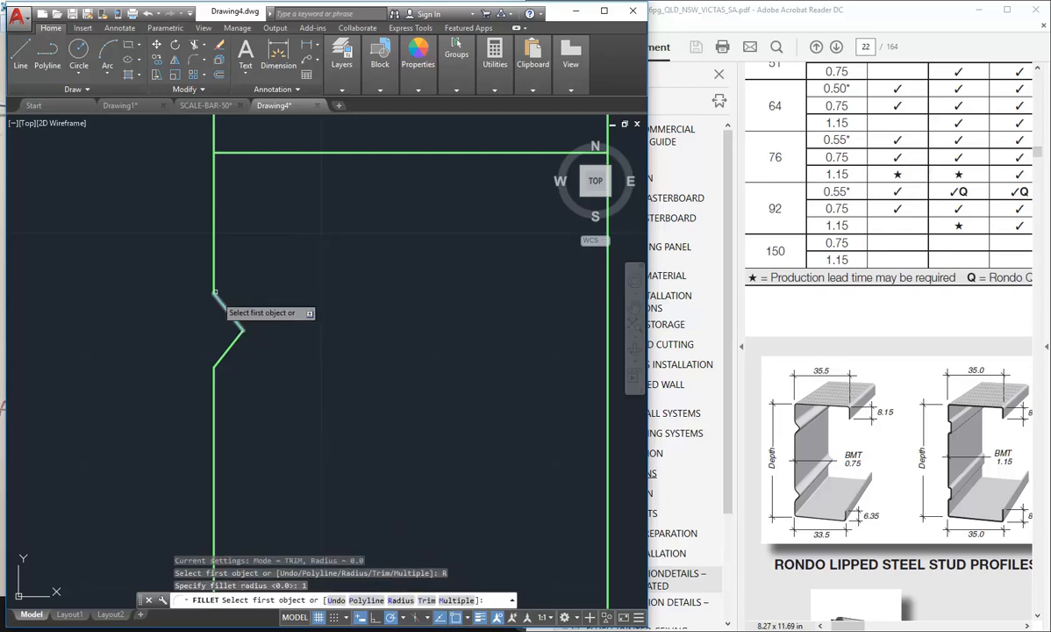
left_click(214, 256)
left_click(224, 307)
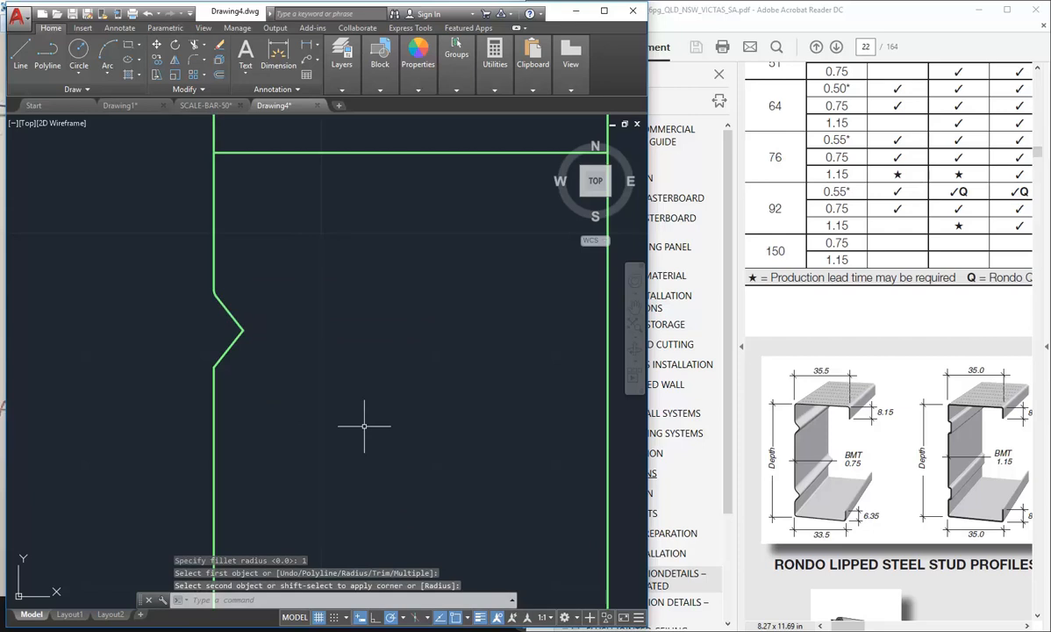
left_click(148, 13)
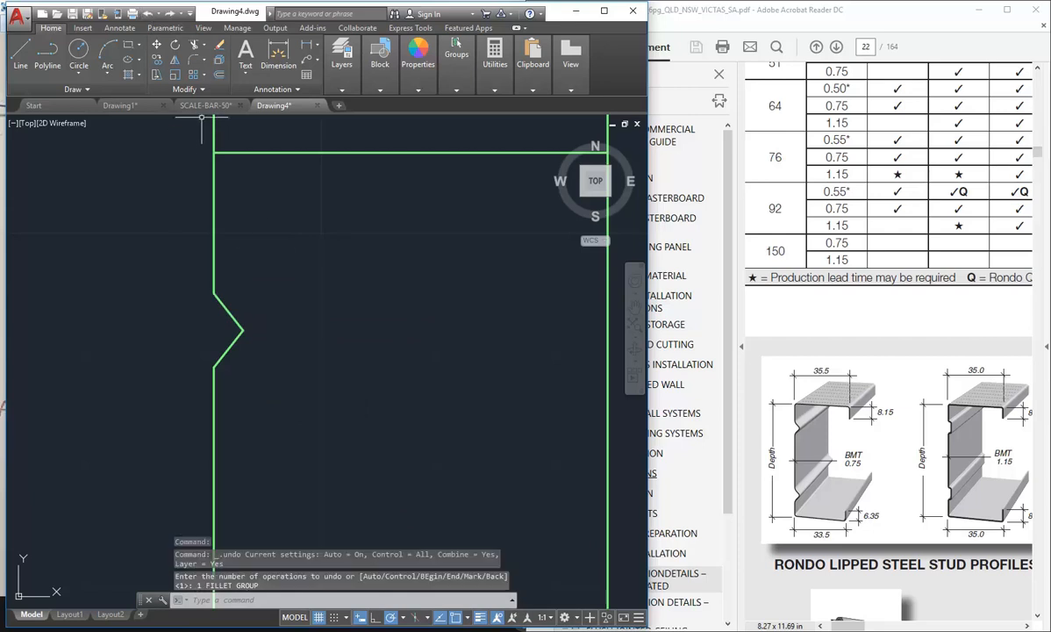
- Fillet the notch's upper corner, between the left edge and the upper slanted line, with a 2 mm radius
left_click(194, 60)
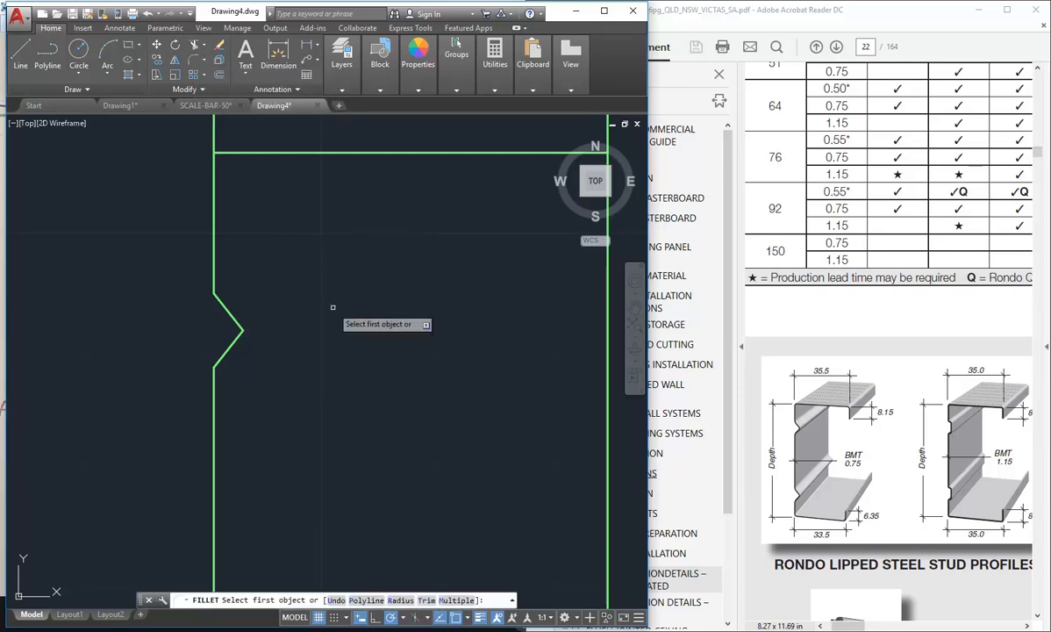
type("R")
key("Return")
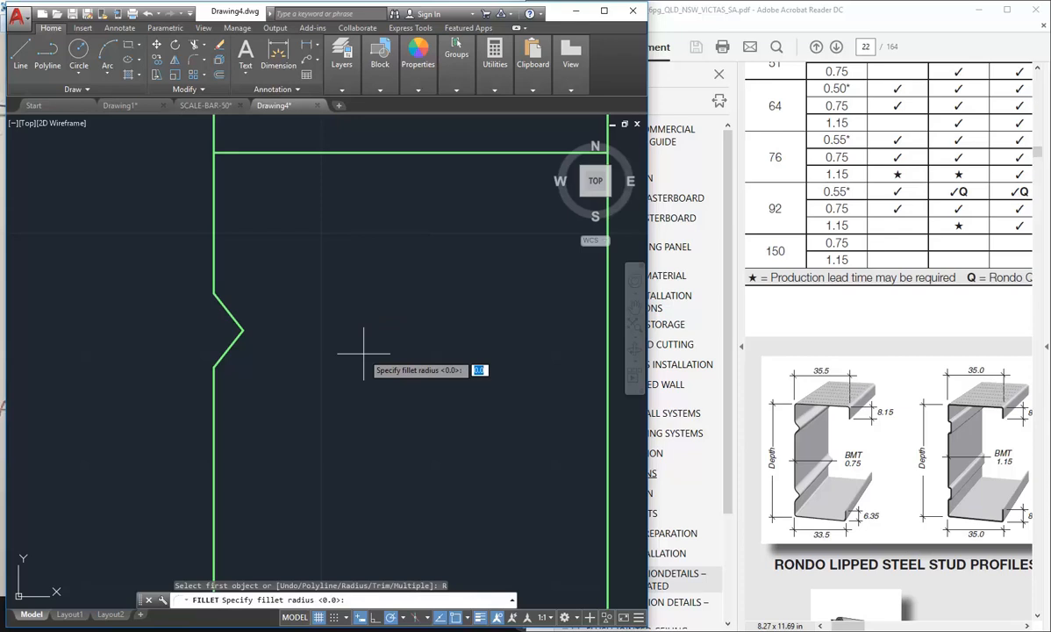
type("2")
key("Return")
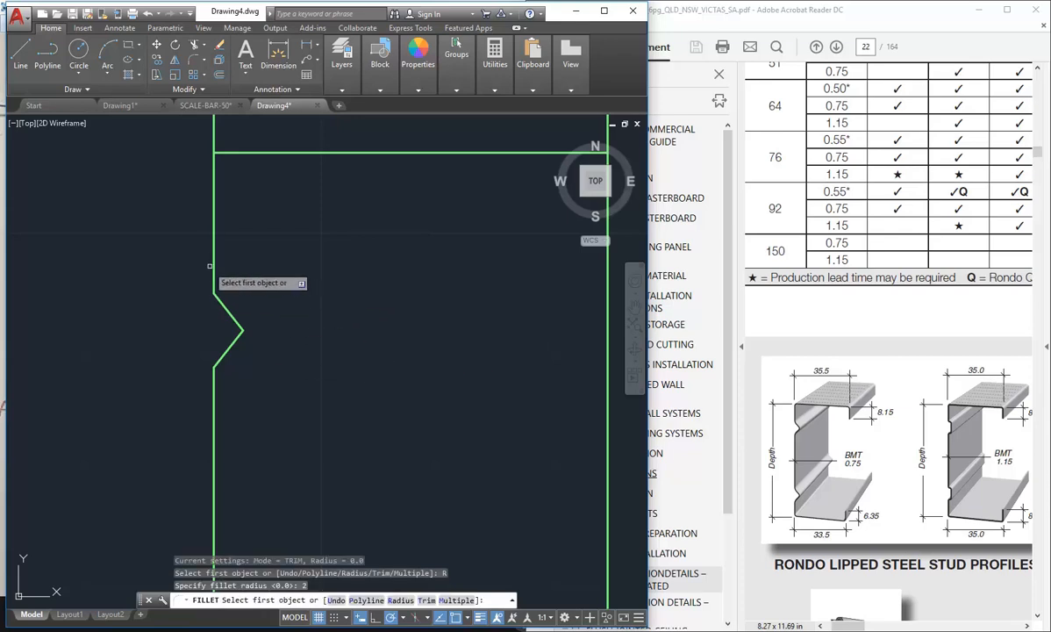
left_click(214, 263)
left_click(225, 307)
- Fillet the notch's inner tip and its lower corner at the left edge with the same 2 mm radius
key("Return")
left_click(230, 313)
left_click(231, 339)
key("Return")
left_click(223, 365)
left_click(214, 399)
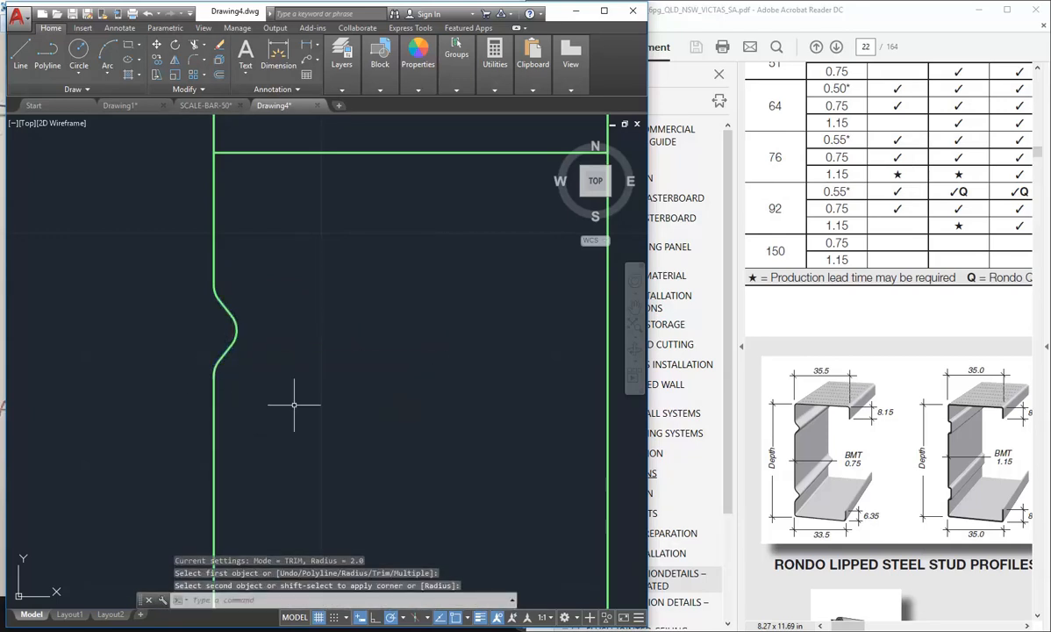
- Erase the notch's inner tip arc and fillet the two slanted lines with a 1 mm radius instead
left_click(228, 317)
key("Delete")
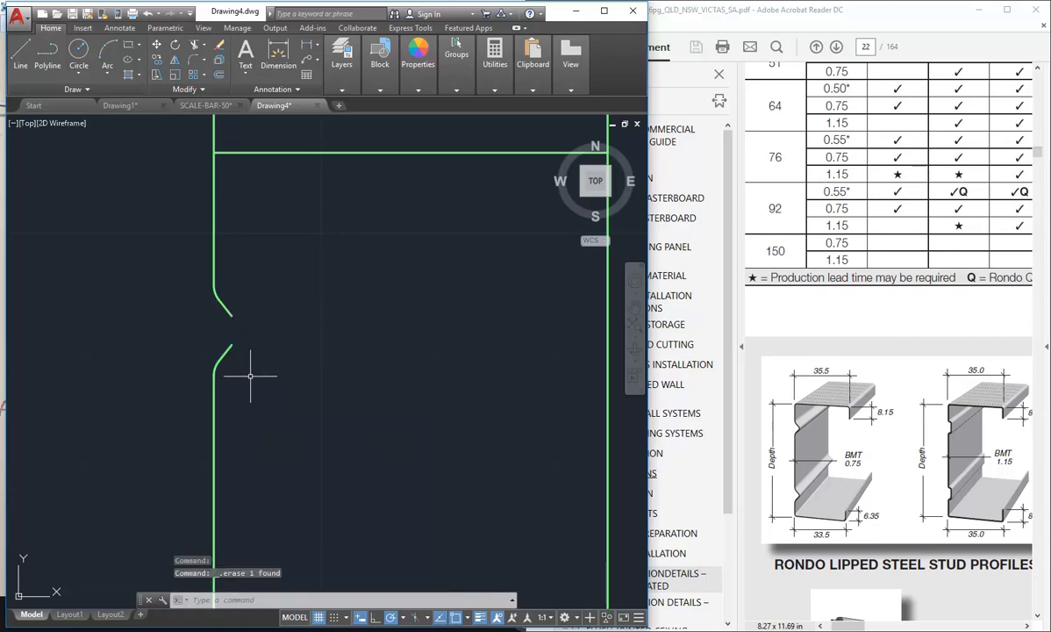
left_click(204, 70)
left_click(207, 79)
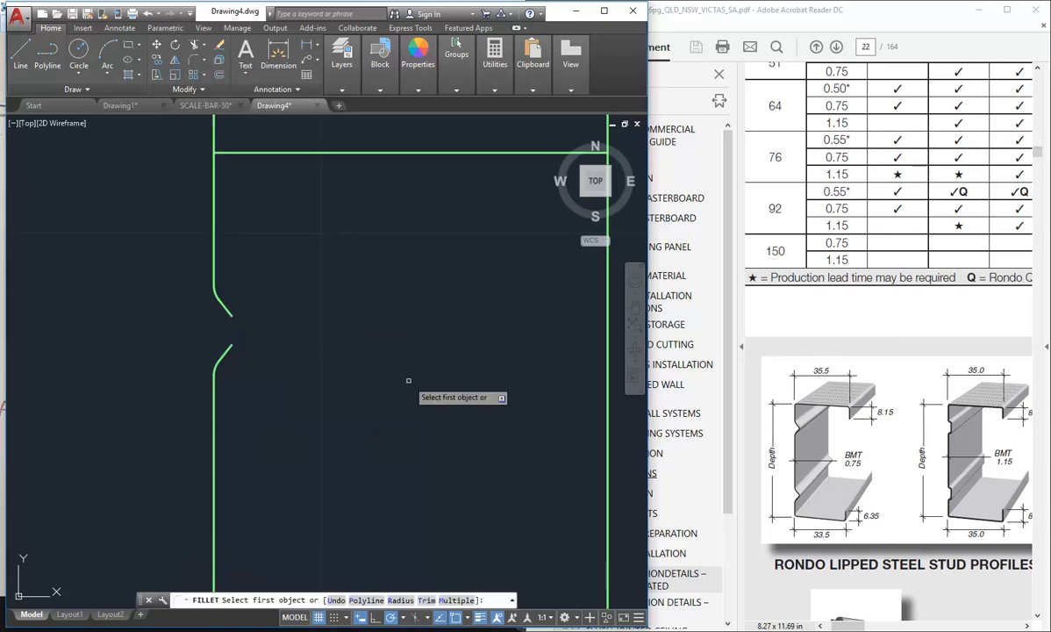
type("R")
key("Return")
type("1")
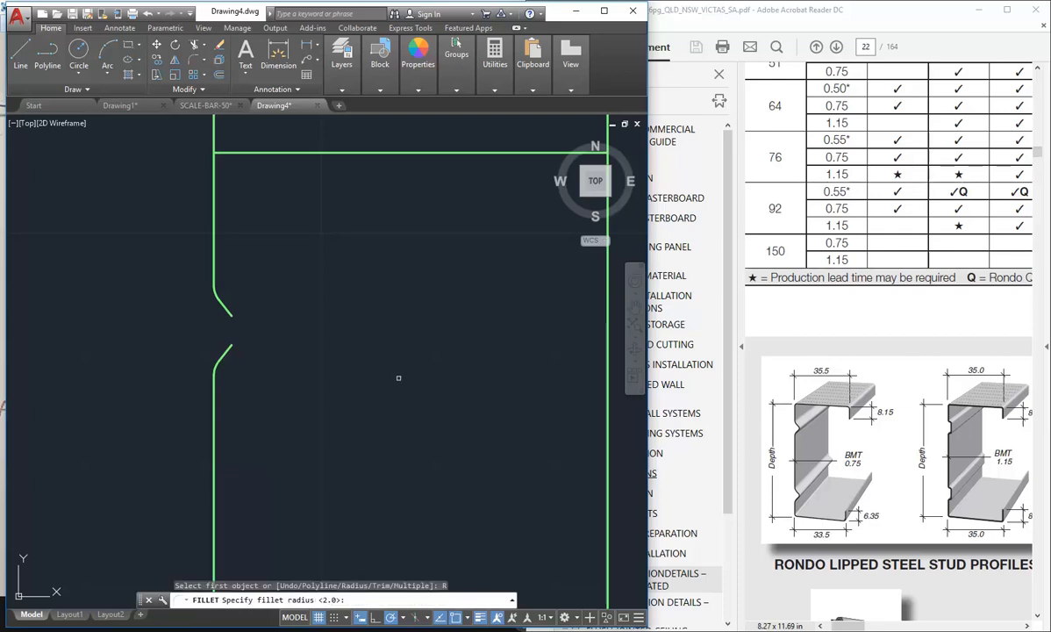
key("Return")
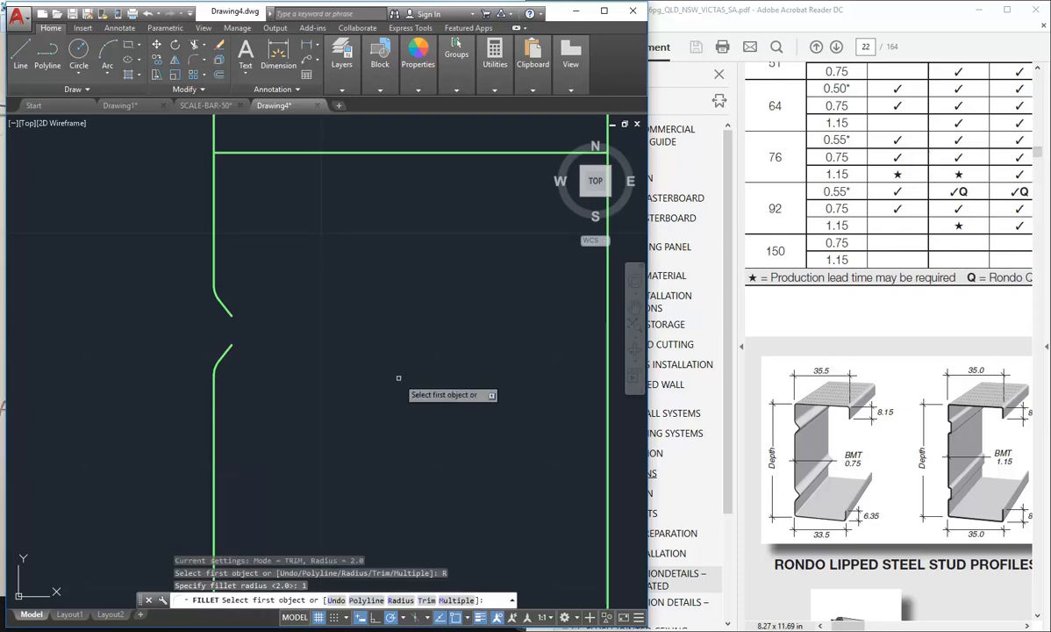
left_click(225, 306)
left_click(225, 349)
- Mirror the rounded notch about the horizontal line through the stud's mid-height, keeping the original
scroll(303, 338, "down", 4)
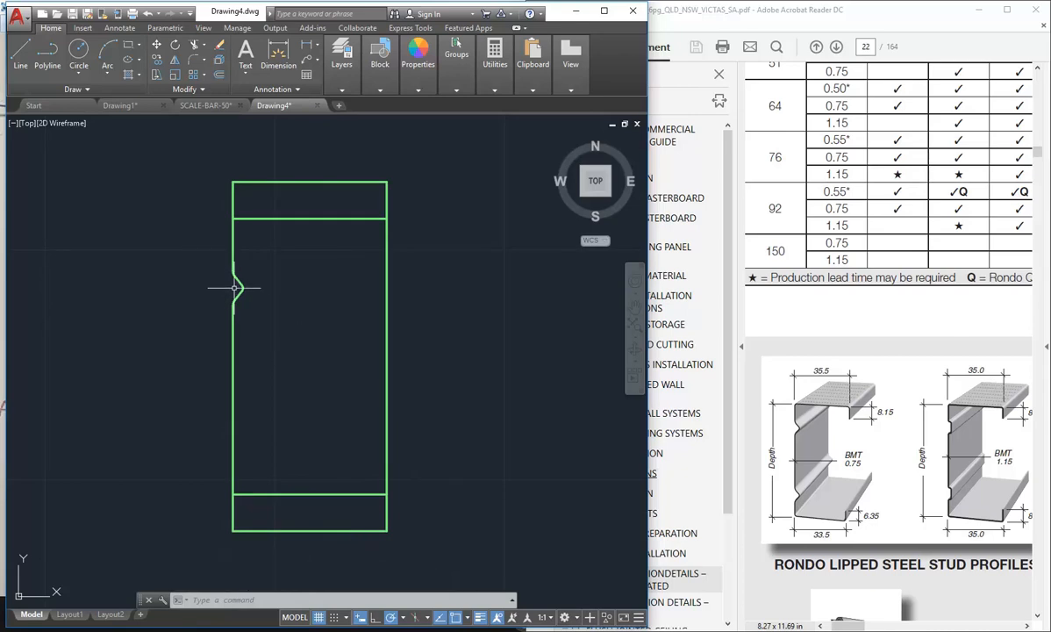
left_click(212, 235)
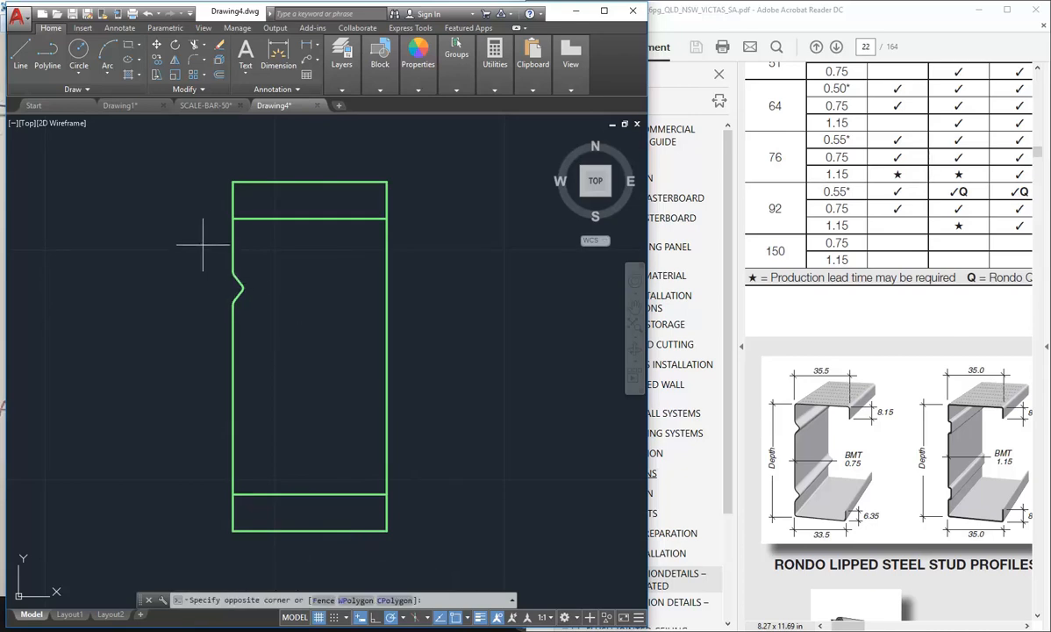
left_click(263, 337)
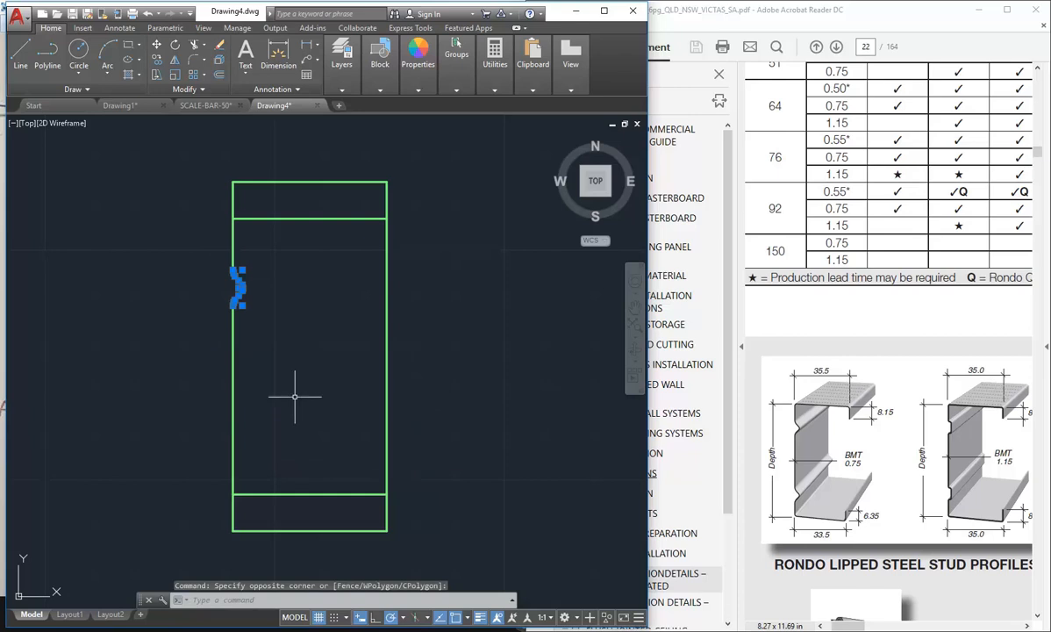
key("Escape")
key("Escape")
left_click(211, 241)
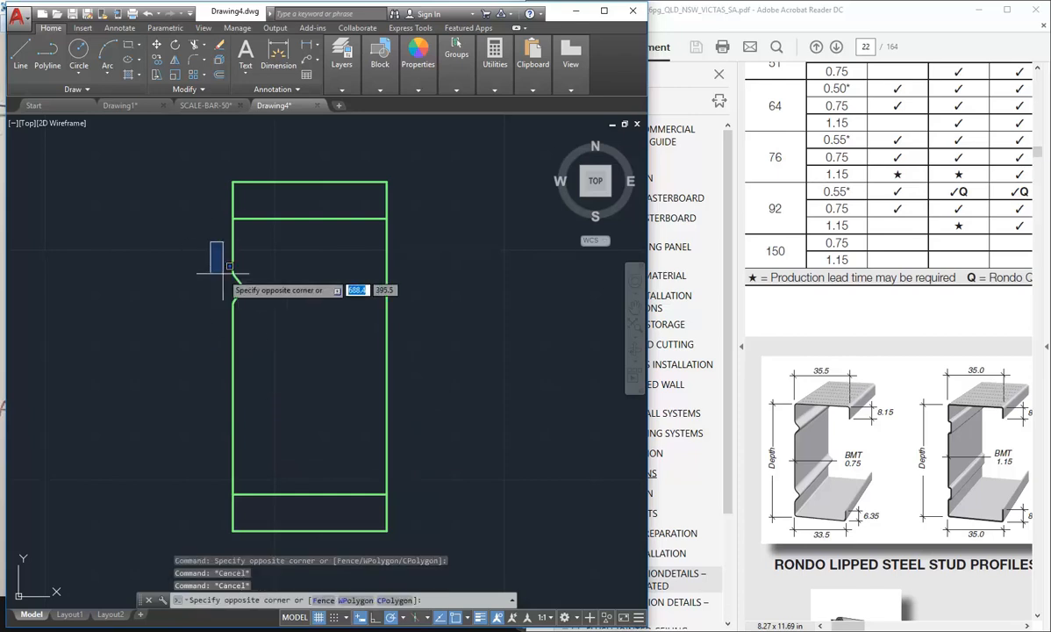
left_click(283, 337)
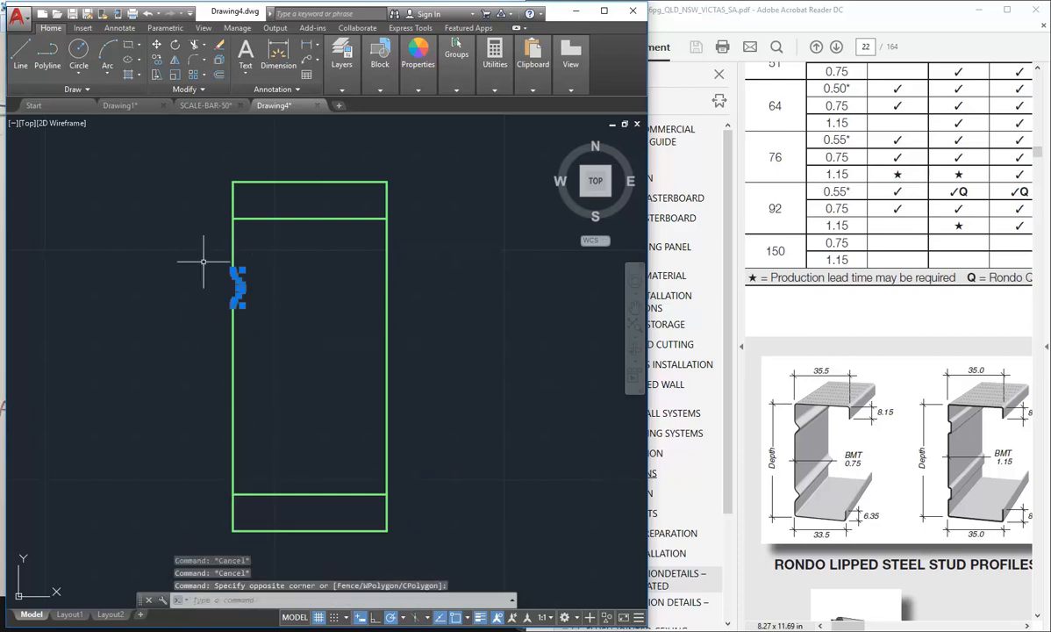
left_click(175, 59)
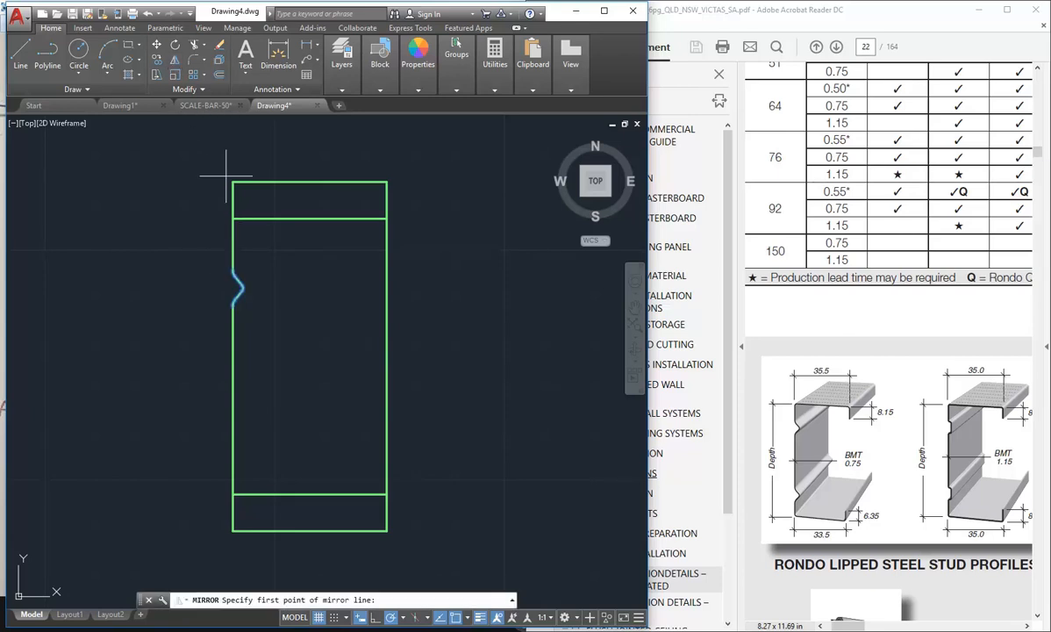
left_click(386, 356)
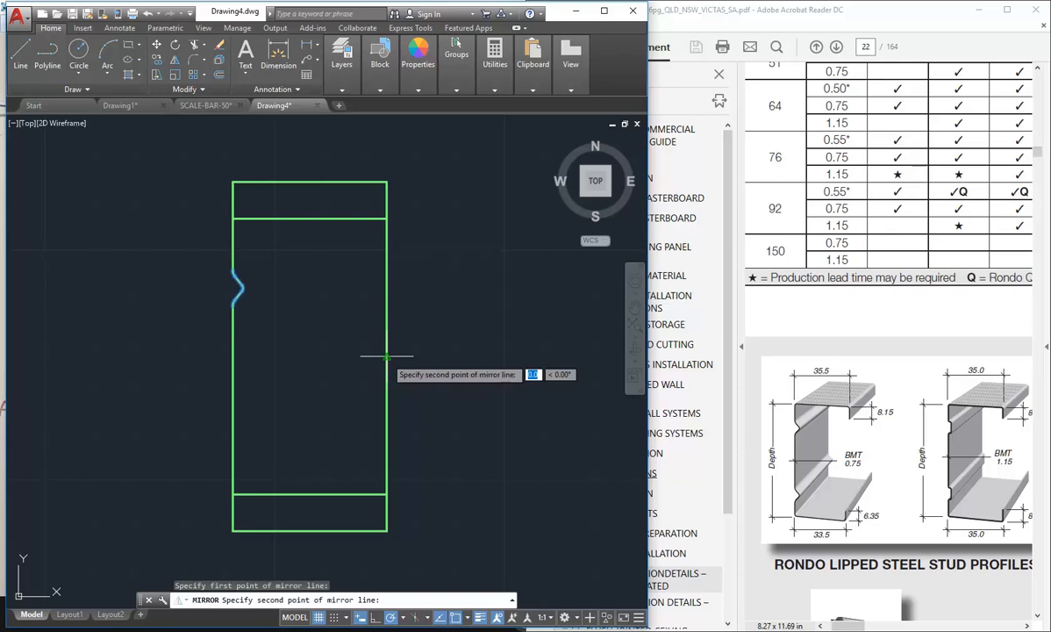
left_click(235, 356)
key("Return")
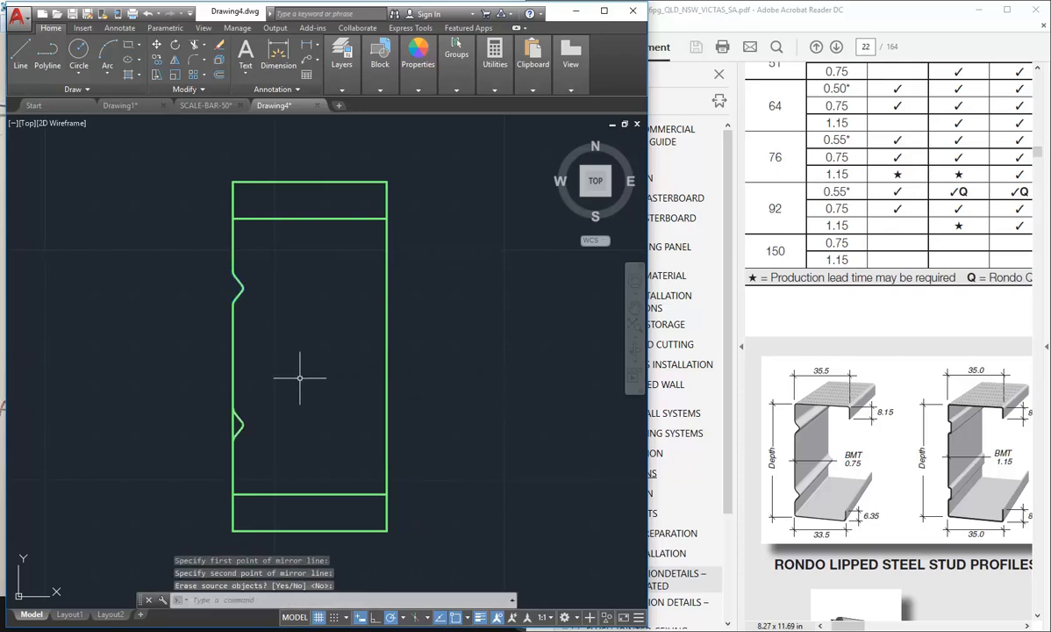
- Trim off the left edge segment that crosses the opening of the lower notch
left_click(192, 47)
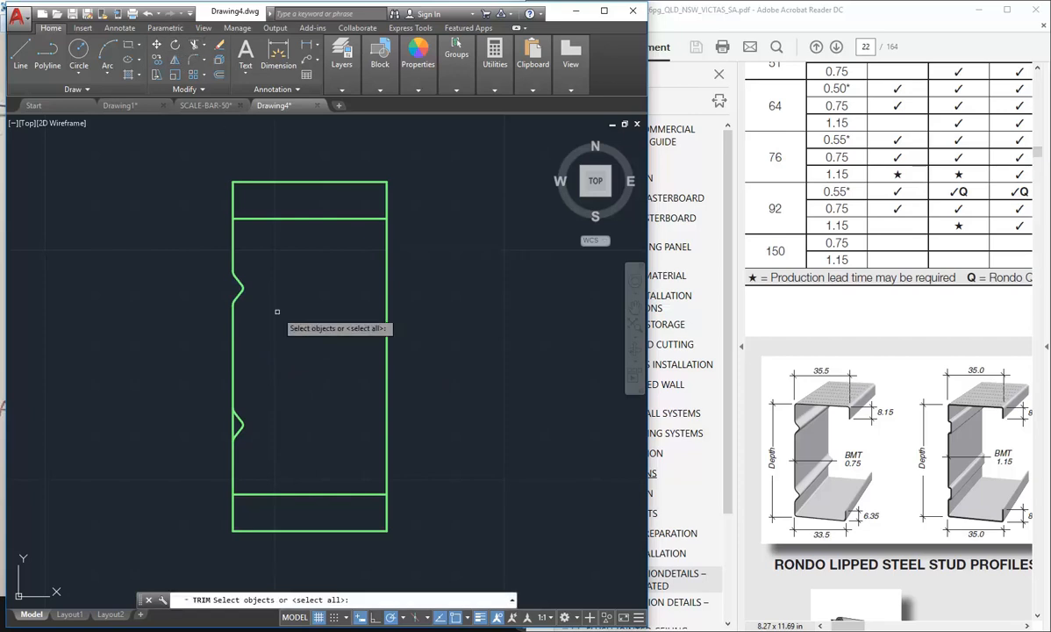
key("Return")
key("Return")
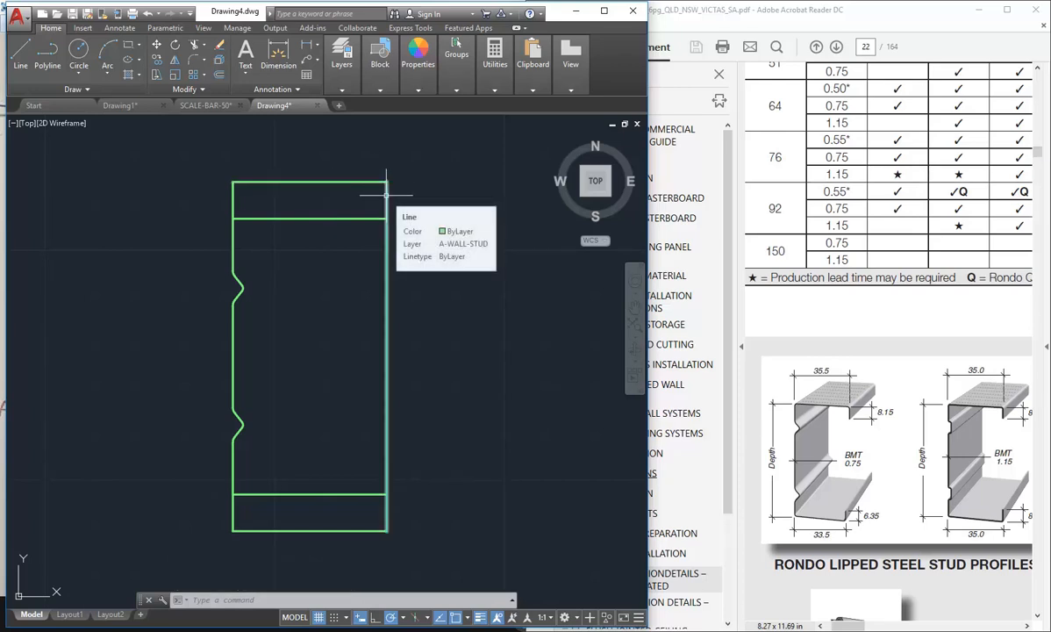
- Fillet both upper outer corners of the stud outline with a 2 mm radius
left_click(190, 62)
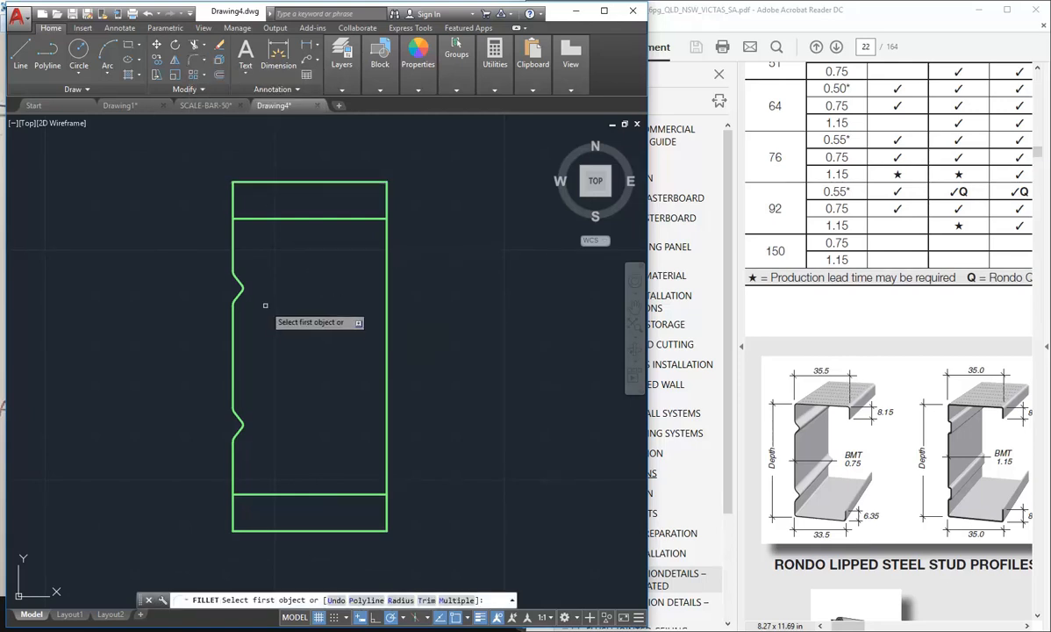
type("R")
key("Return")
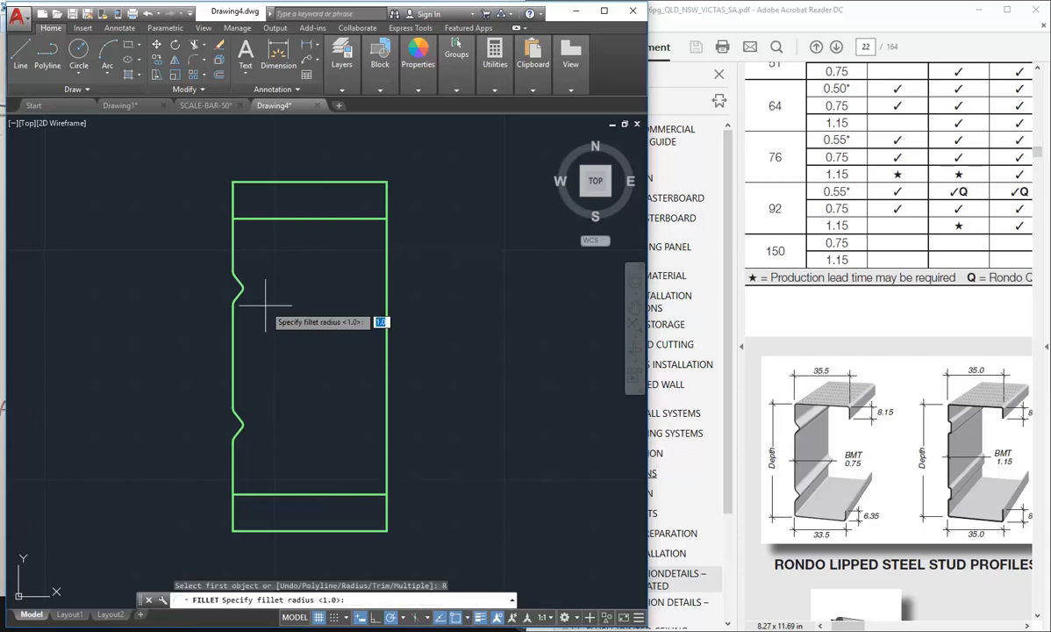
type("2")
key("Return")
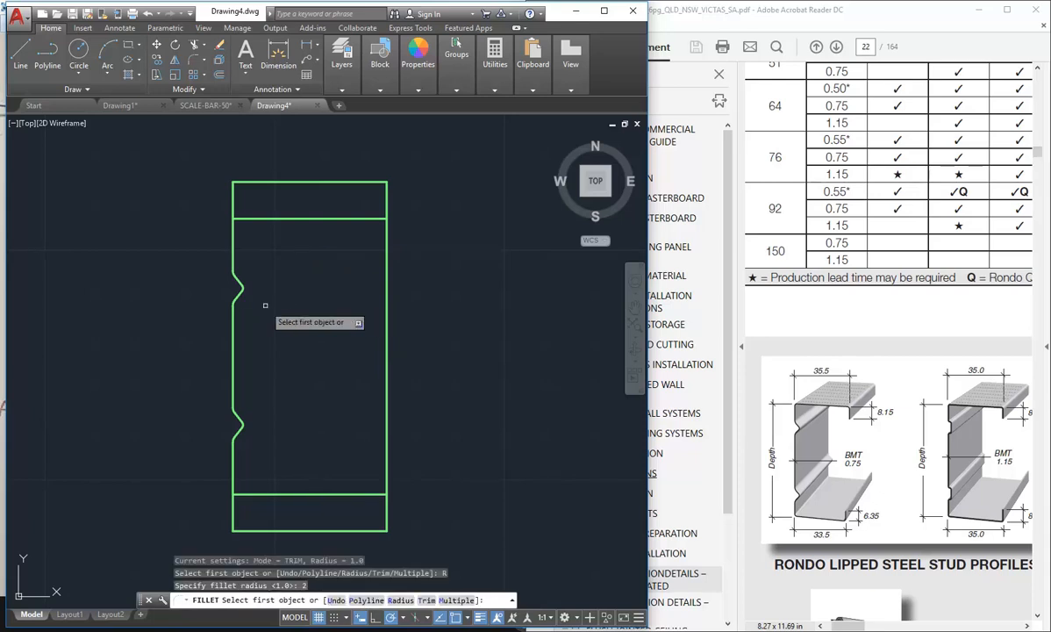
left_click(233, 194)
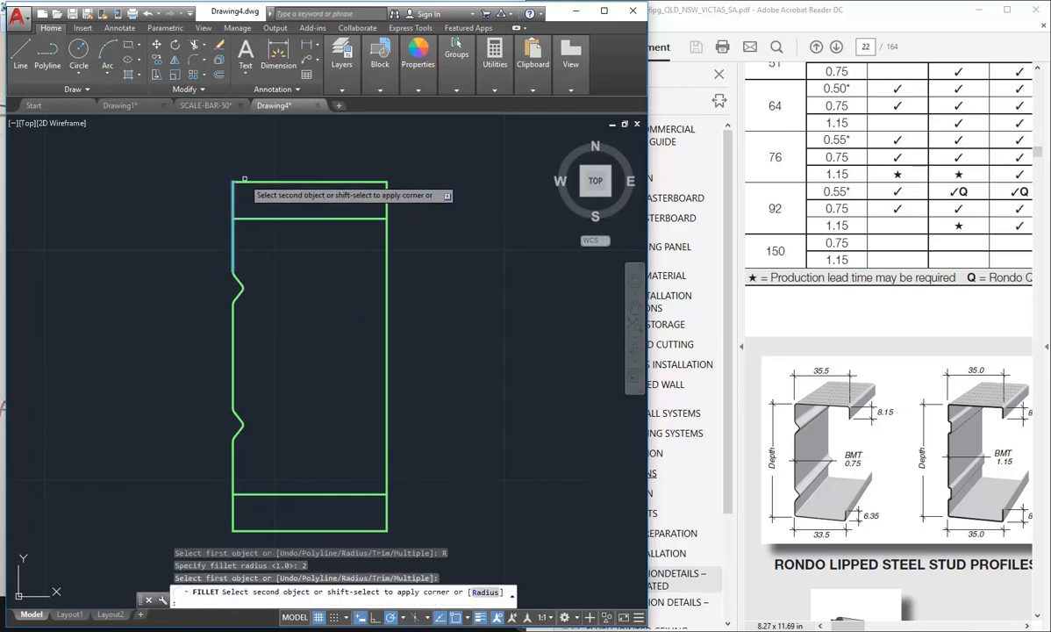
left_click(252, 182)
key("Return")
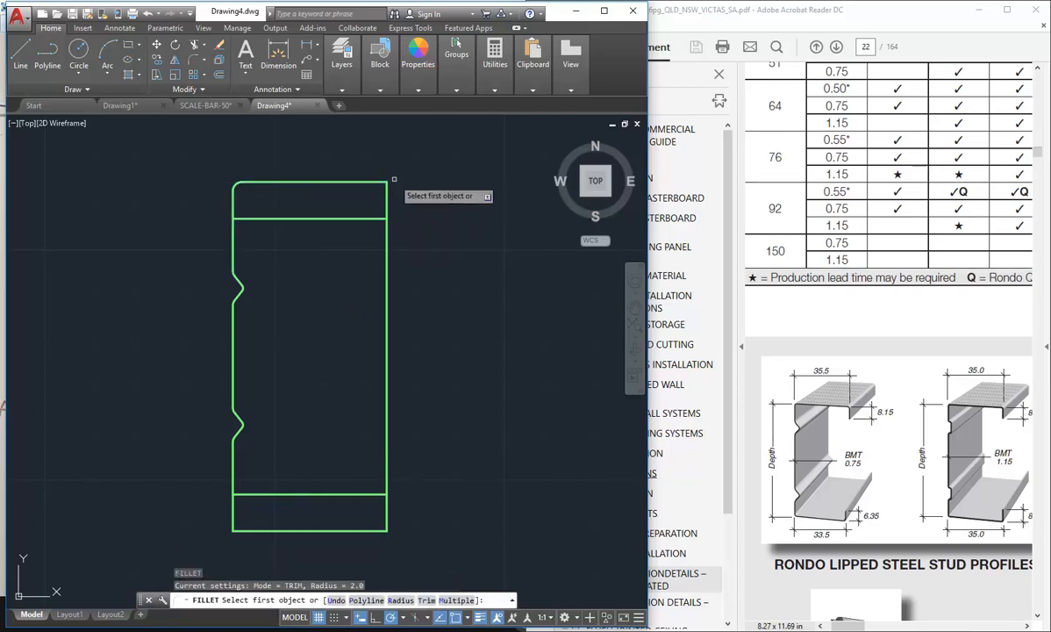
left_click(373, 182)
left_click(386, 209)
- Fillet both lower outer corners of the stud outline with the same 2 mm radius
key("Return")
key("Return")
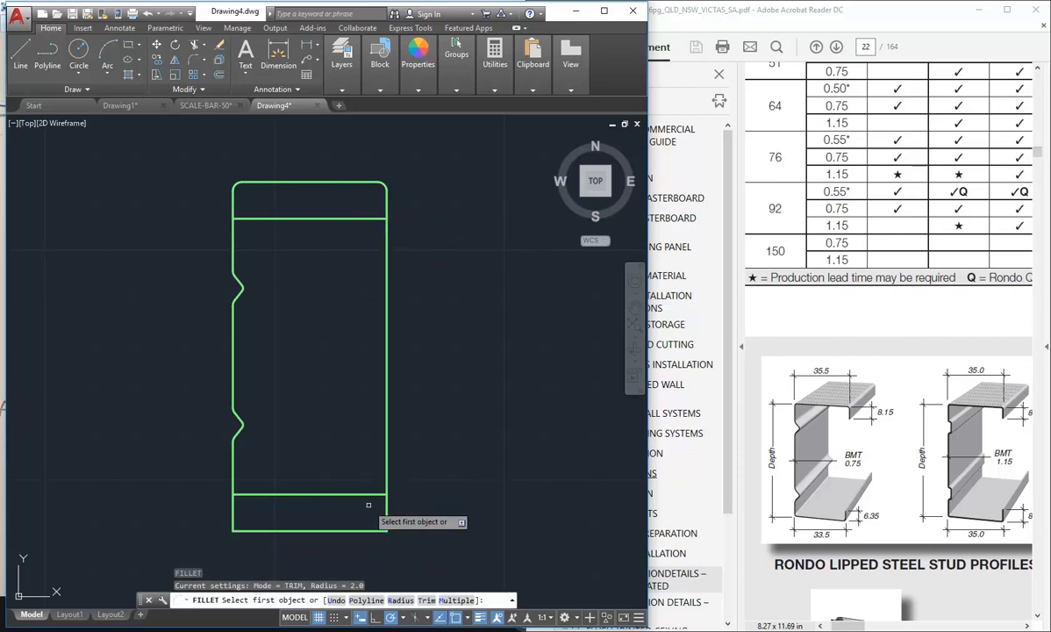
left_click(233, 516)
left_click(247, 529)
key("Return")
left_click(364, 530)
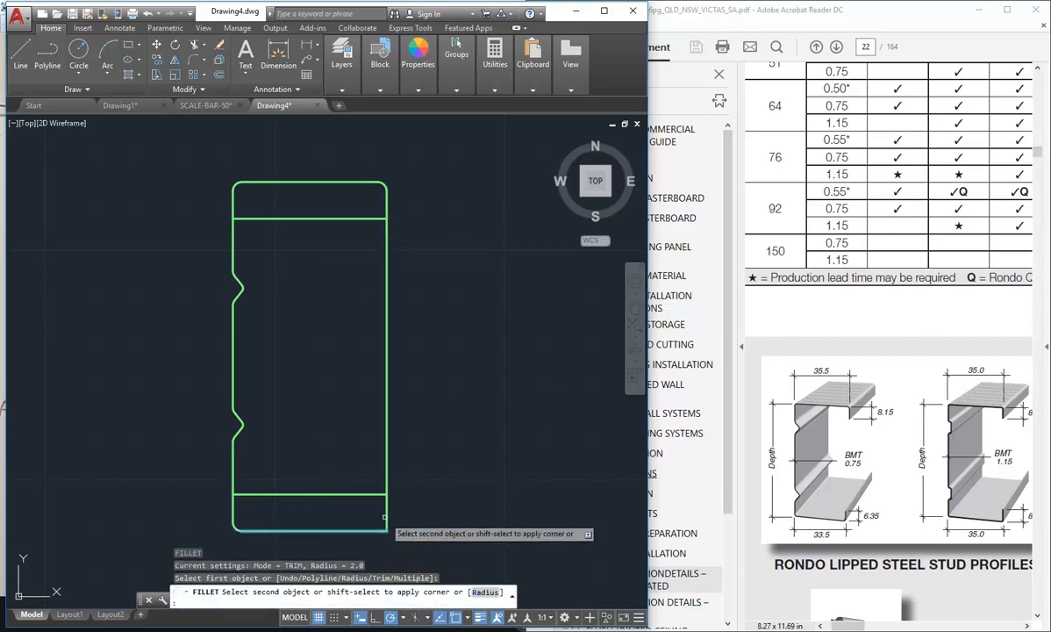
left_click(386, 514)
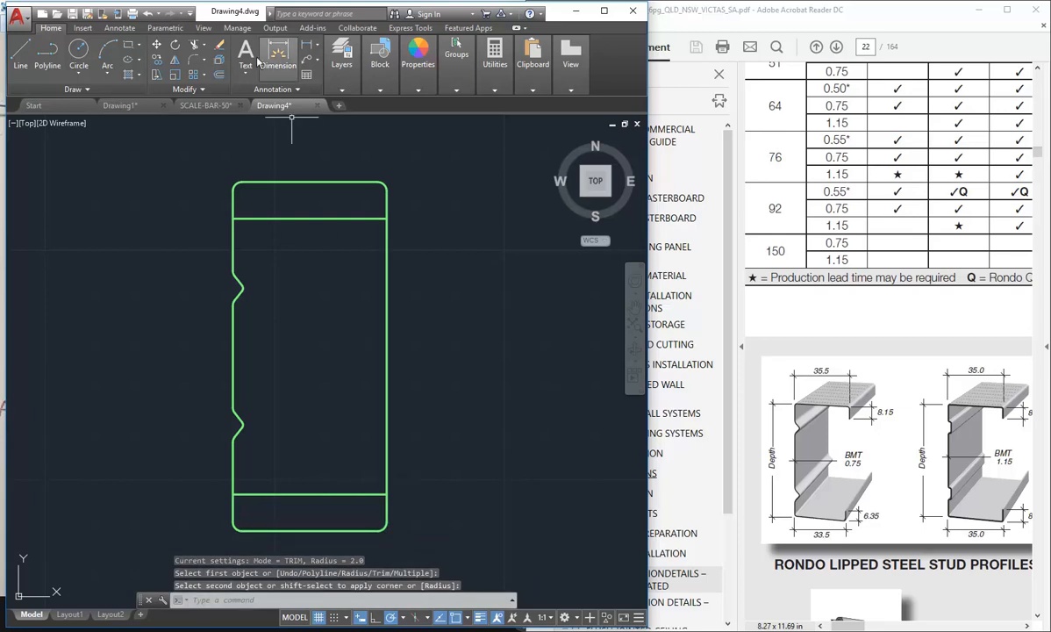
- Trim the stud's right edge between the two inner horizontal lines to leave only the short lips
left_click(194, 44)
key("Return")
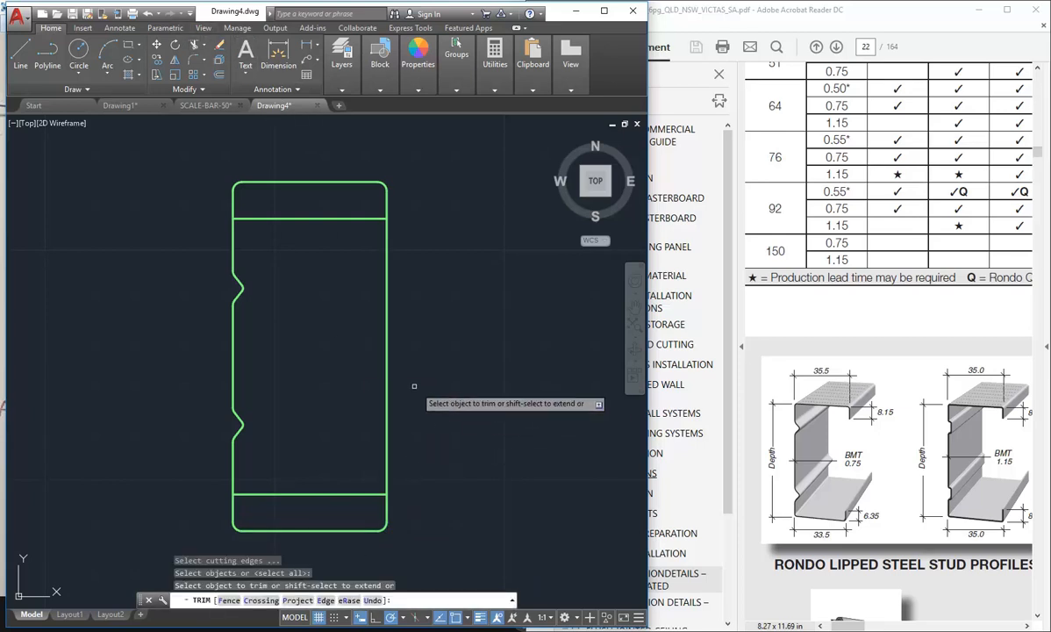
left_click(387, 392)
left_click(364, 427)
key("Return")
- Erase the two inner horizontal guide lines across the stud
left_click(344, 207)
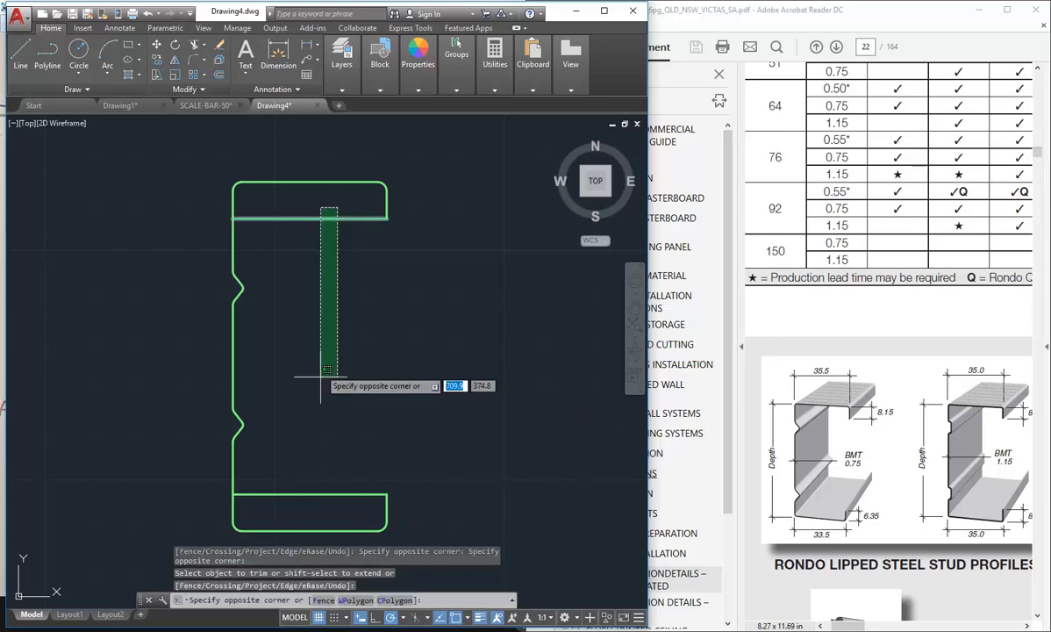
left_click(301, 502)
key("Delete")
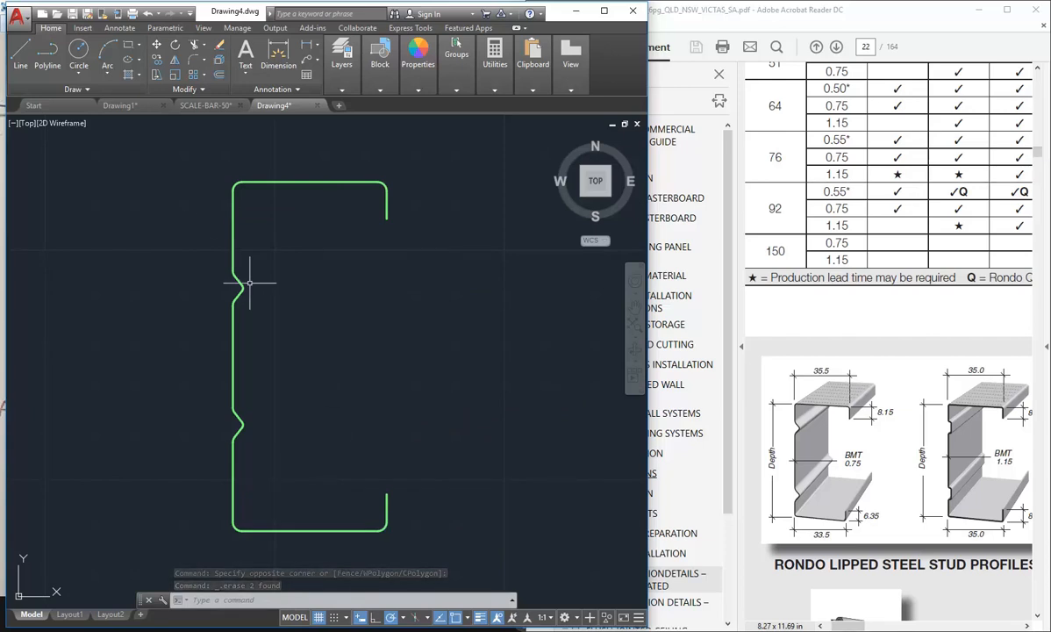
- Convert the whole stud profile to a block named CC-STUD-76x33, with its base point at the projected lower-left outer corner
left_click(191, 162)
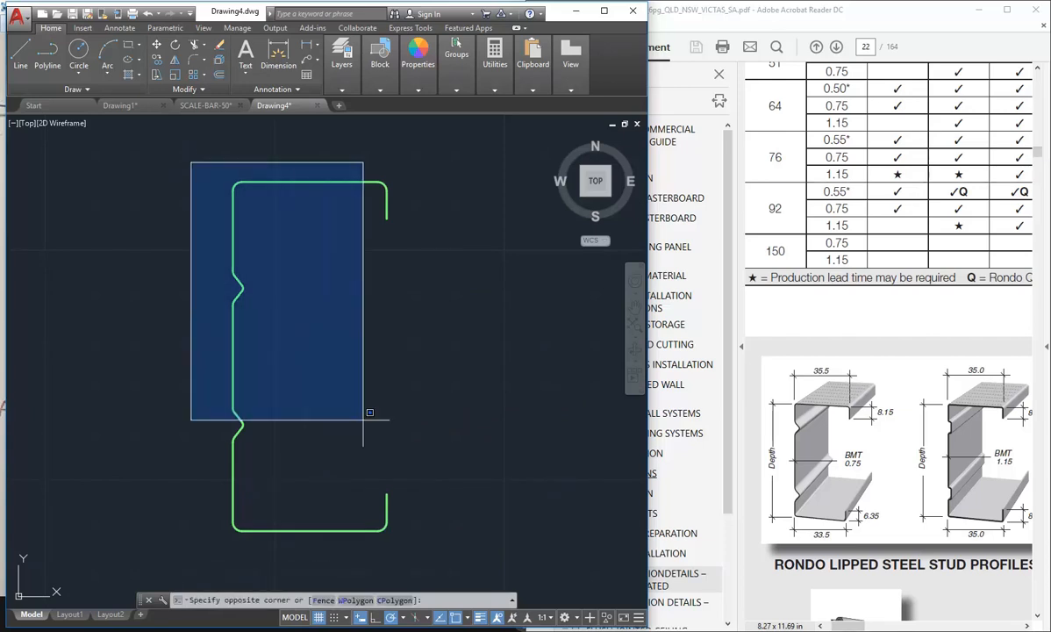
left_click(427, 552)
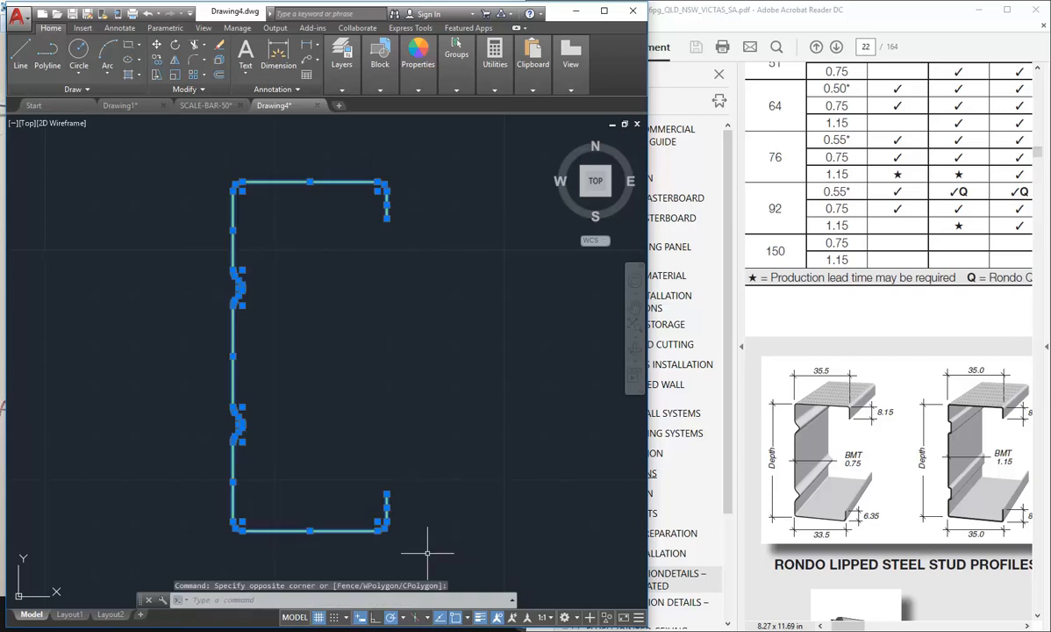
type("b")
key("Return")
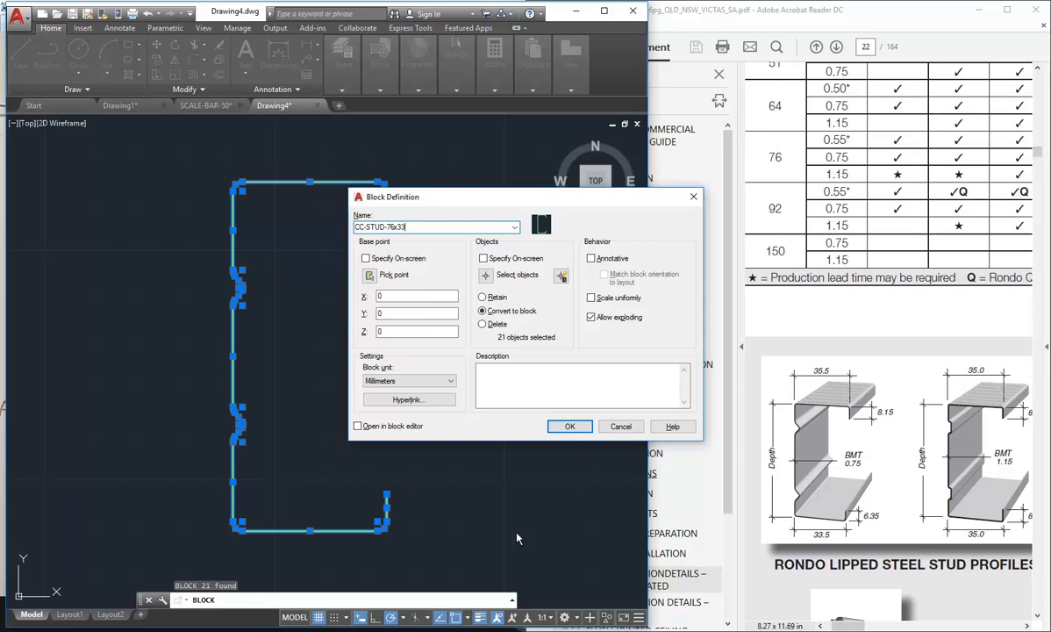
left_click(370, 276)
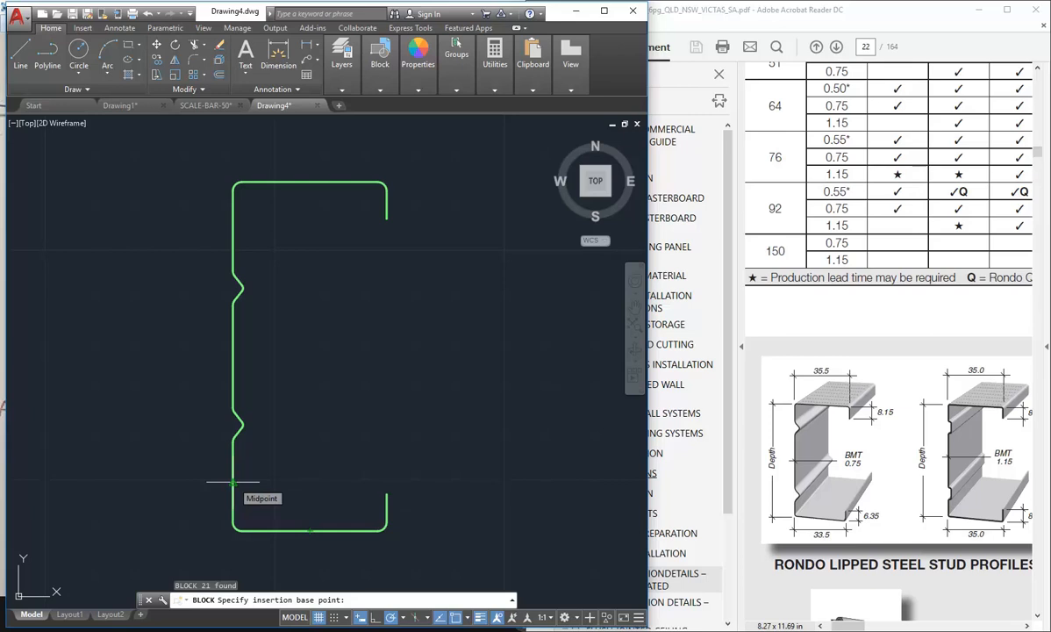
left_click(232, 529)
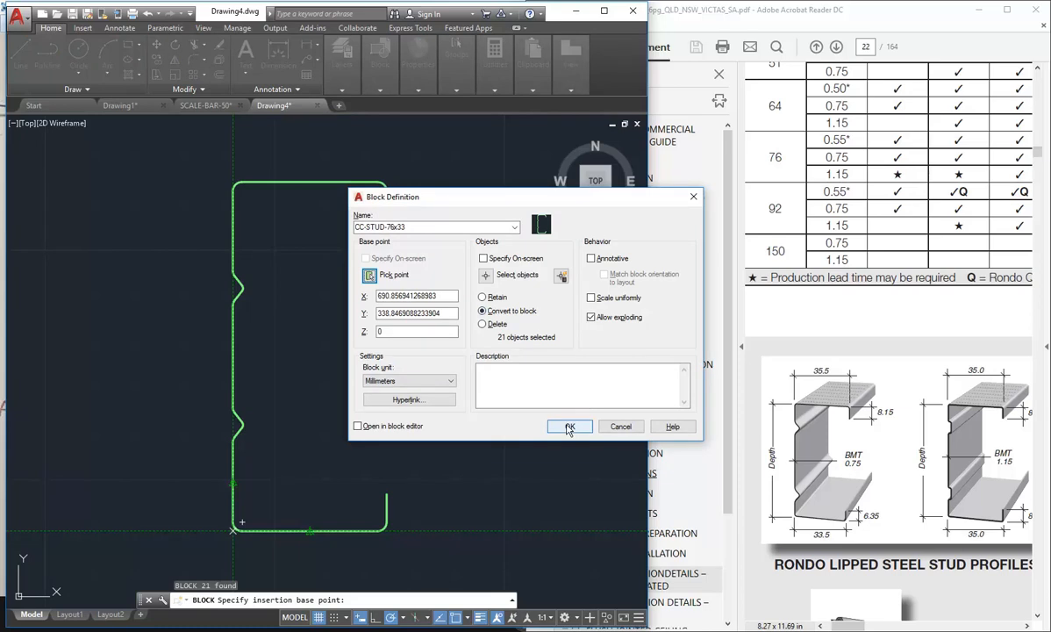
left_click(569, 427)
- Erase the stud block from model space
scroll(250, 365, "down", 5)
scroll(245, 355, "up", 2)
middle_click_drag(247, 371, 288, 326)
scroll(289, 325, "down", 2)
left_click(286, 322)
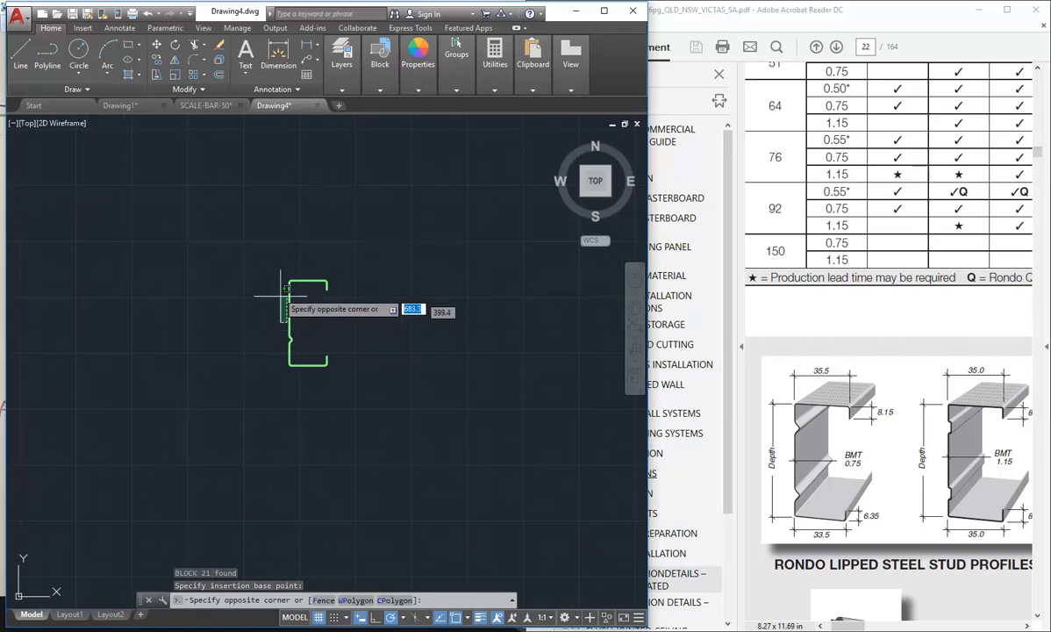
left_click(274, 254)
left_click(265, 243)
left_click(394, 422)
key("Delete")
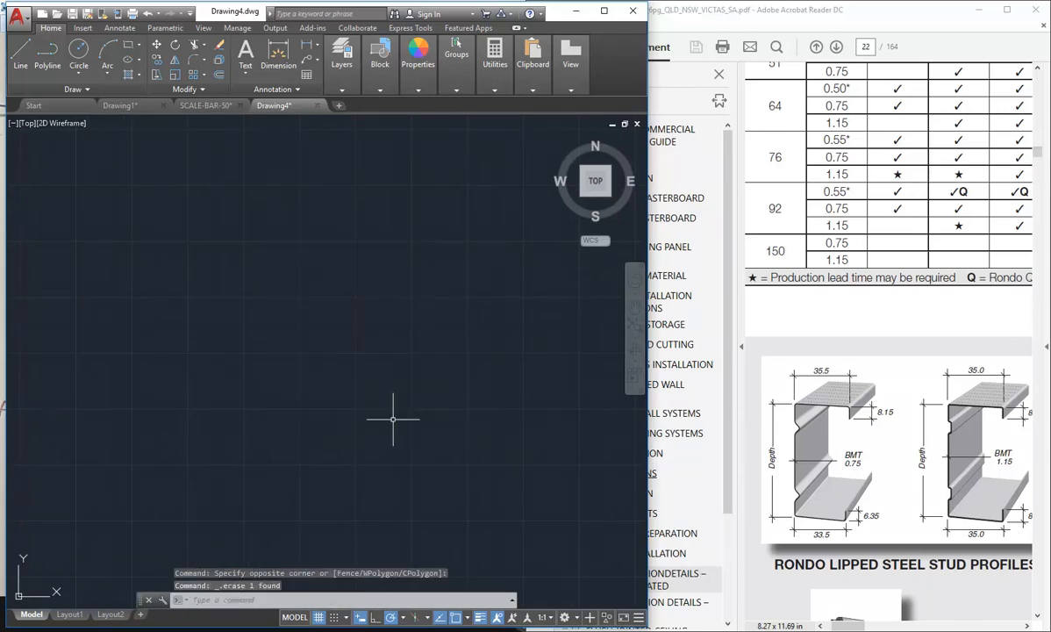
- Create a green layer named A-FLOOR-CONC and make it the current layer
middle_click_drag(192, 432, 324, 340)
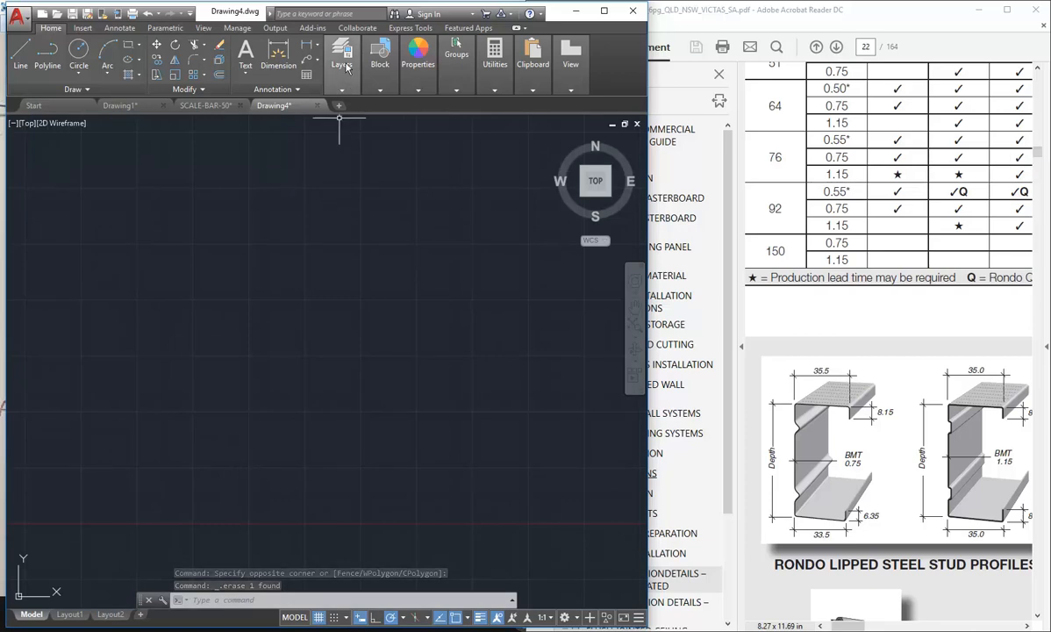
mouse_move(347, 67)
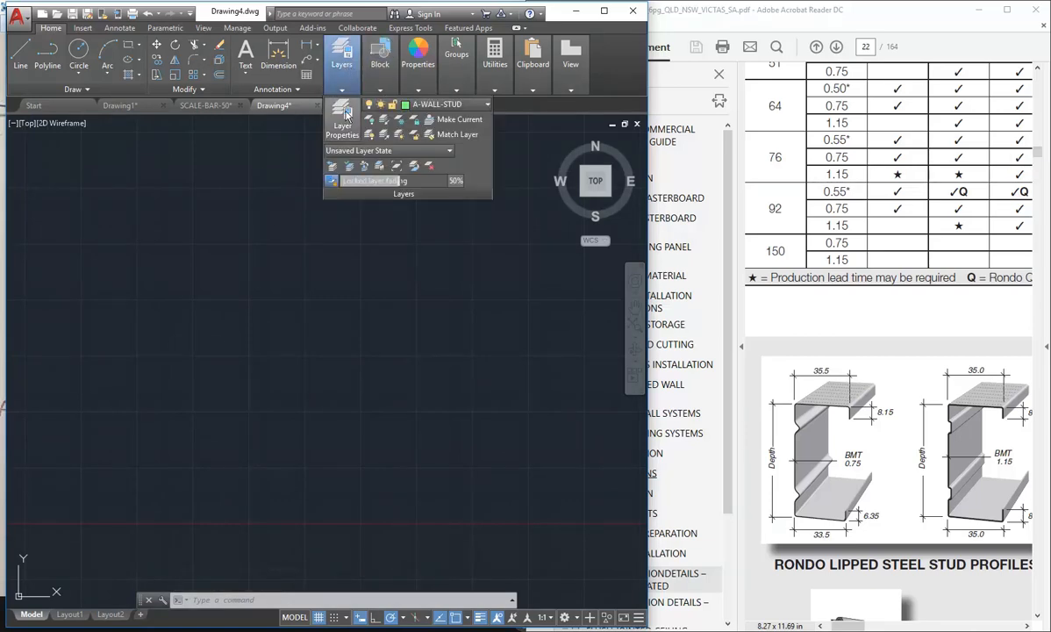
left_click(327, 110)
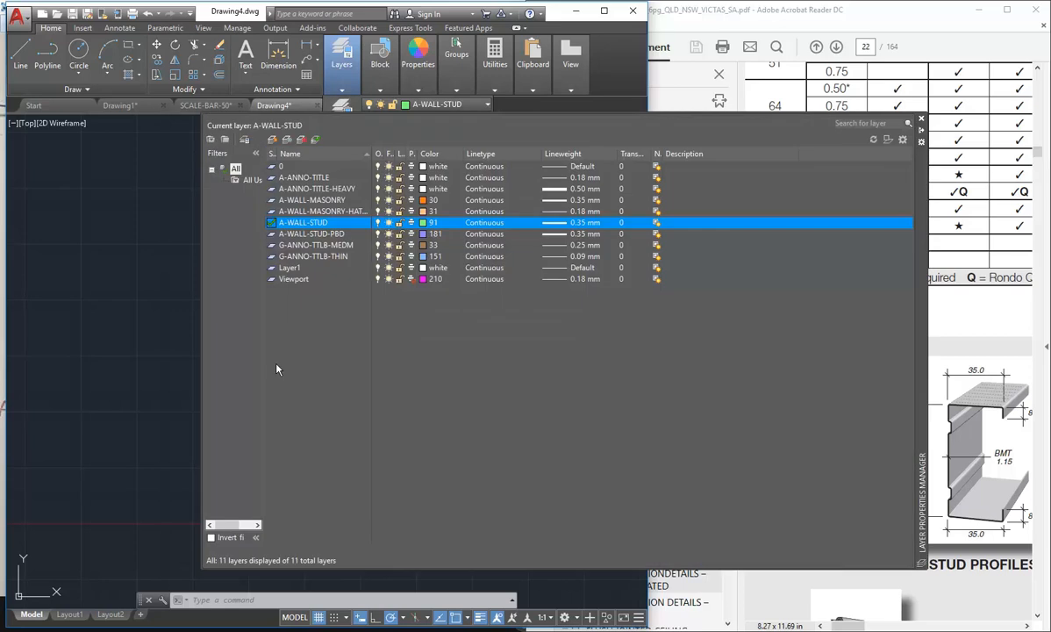
left_click(272, 139)
type("A-FLOOR-CONC")
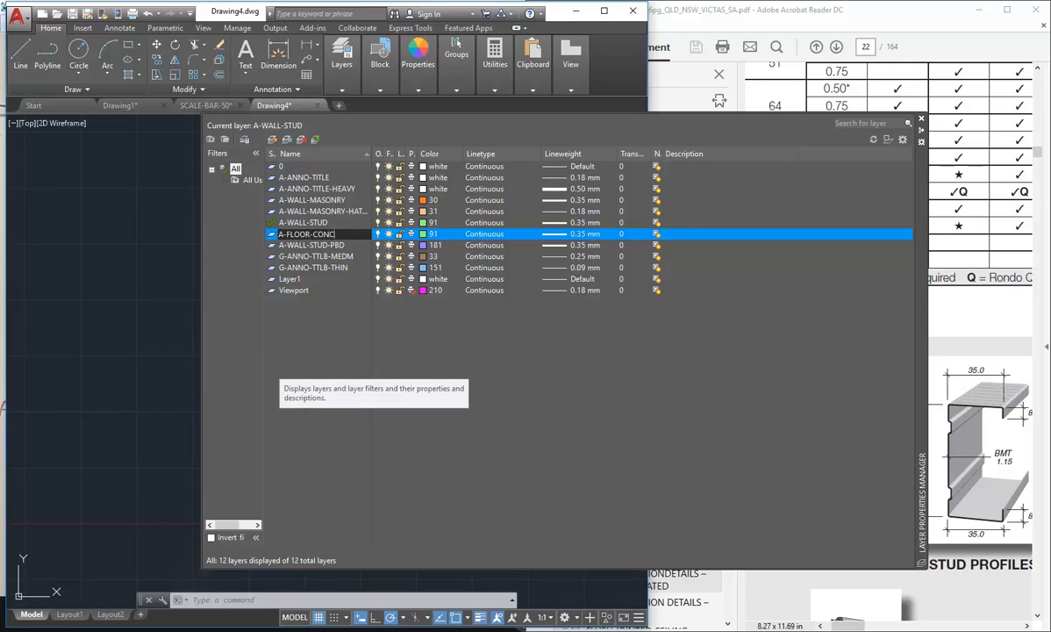
left_click(424, 234)
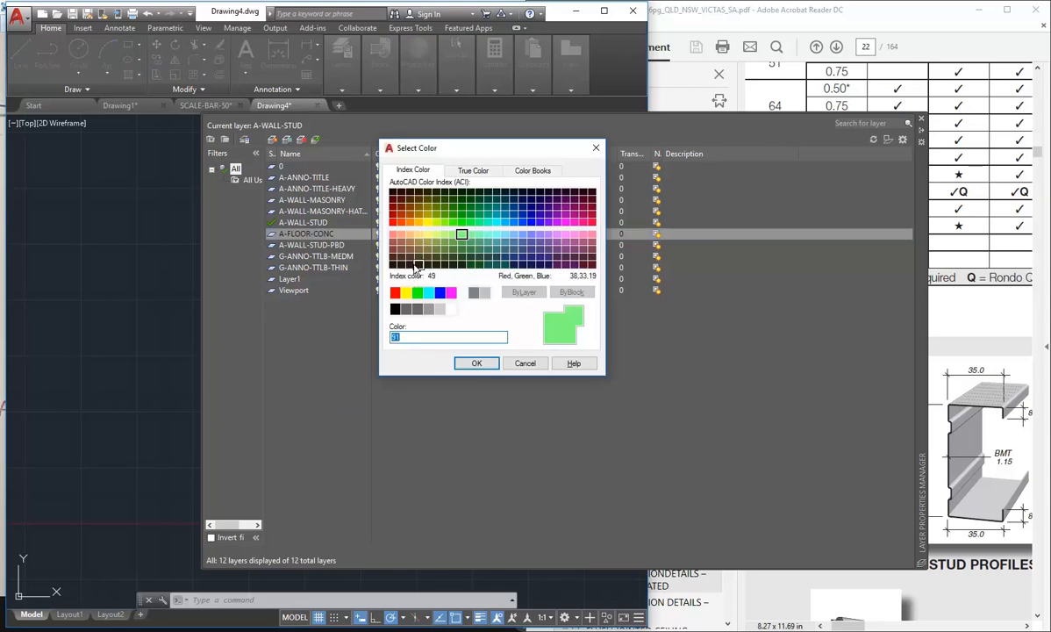
left_click(417, 293)
left_click(461, 364)
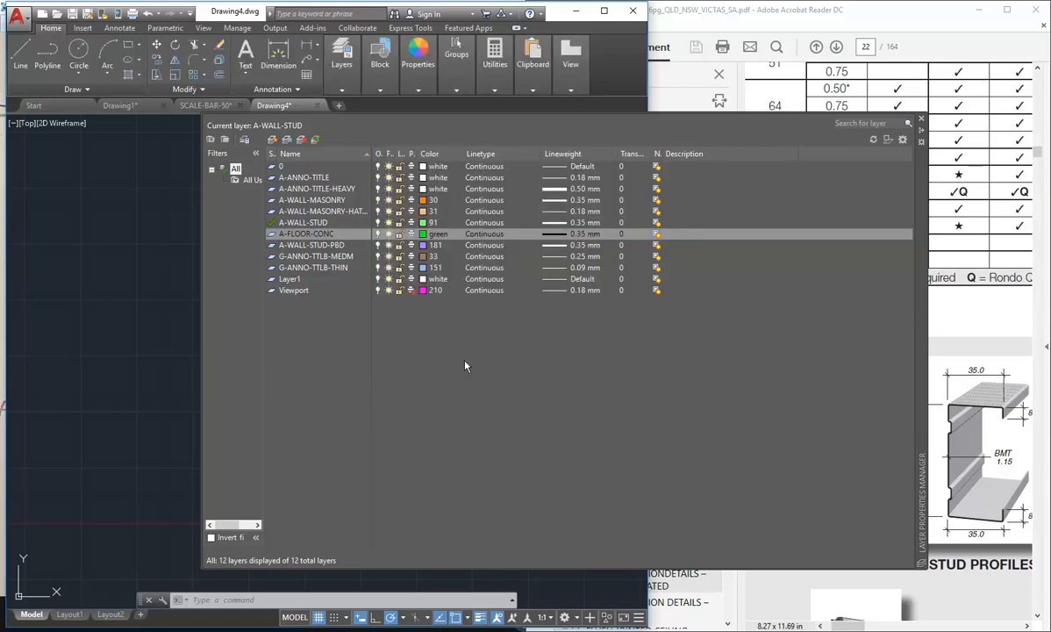
left_click(316, 140)
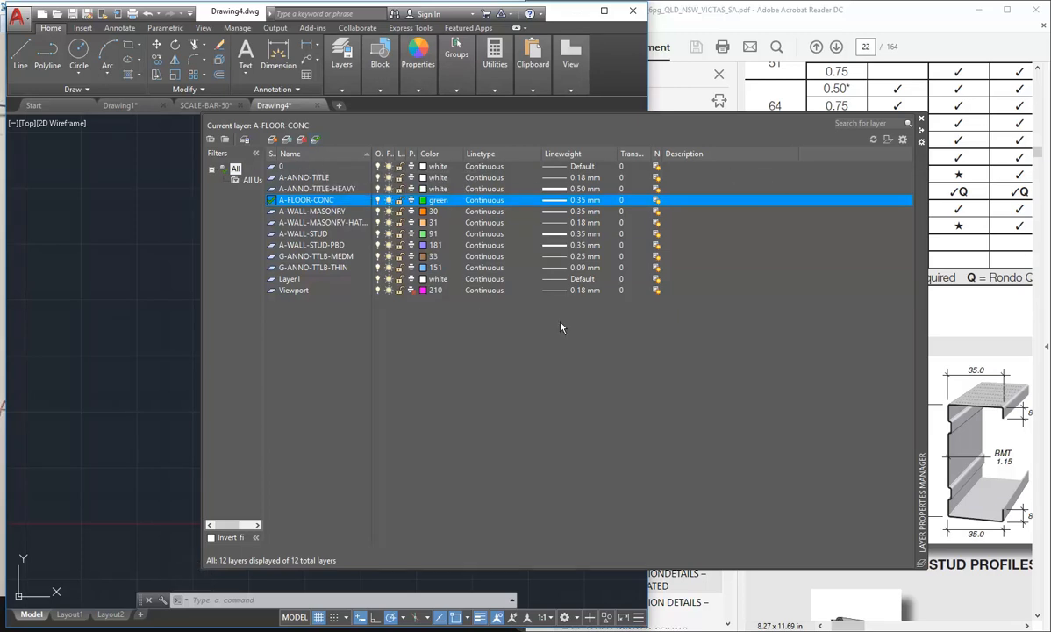
left_click(921, 121)
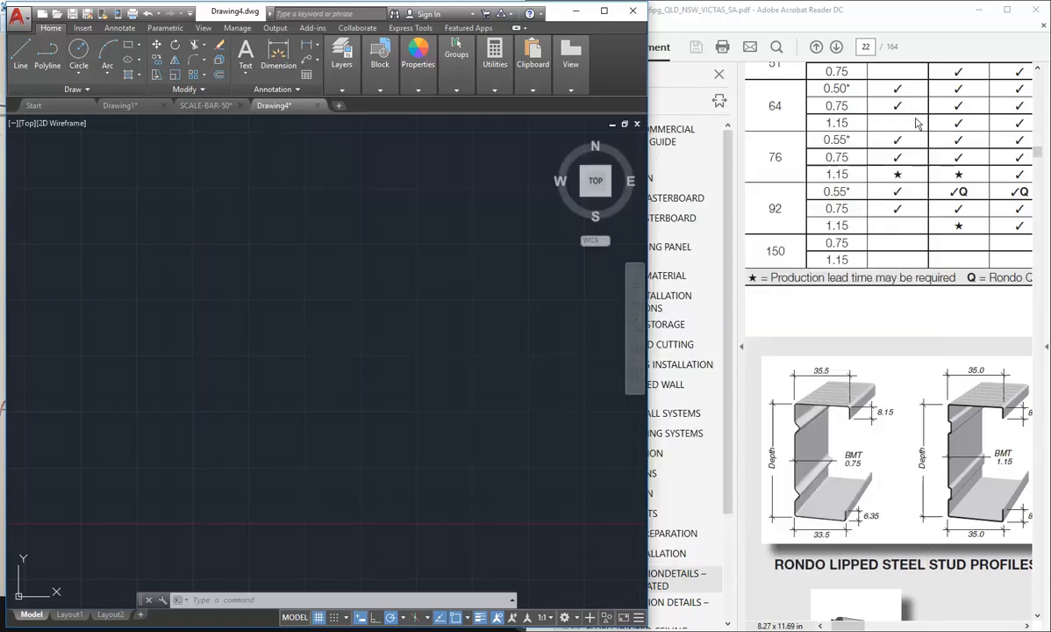
- Draw a single horizontal line in the empty model space as the concrete floor surface
left_click(20, 55)
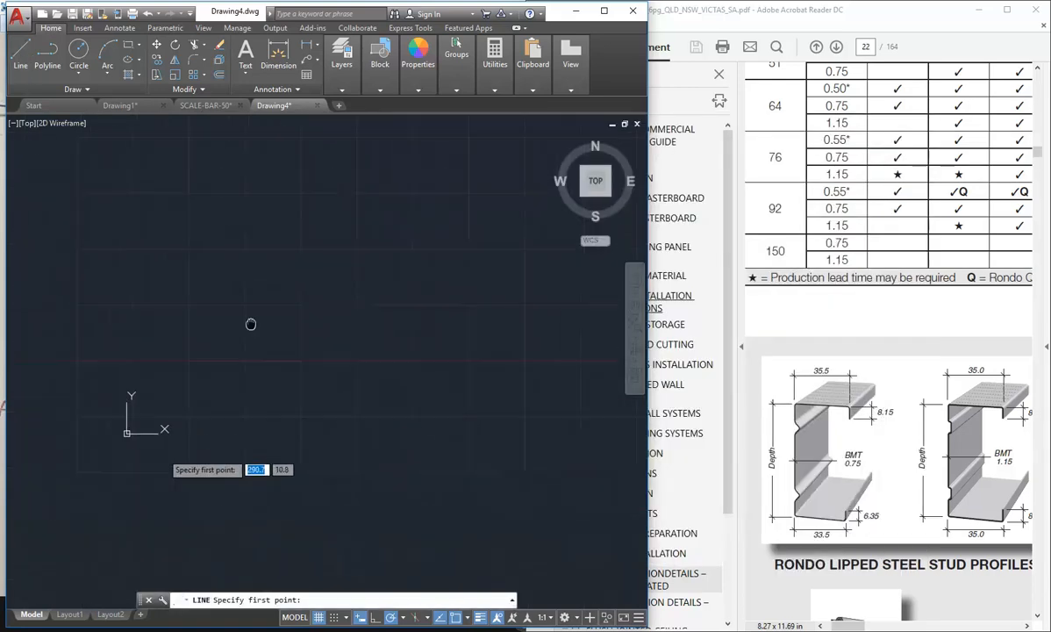
left_click(150, 409)
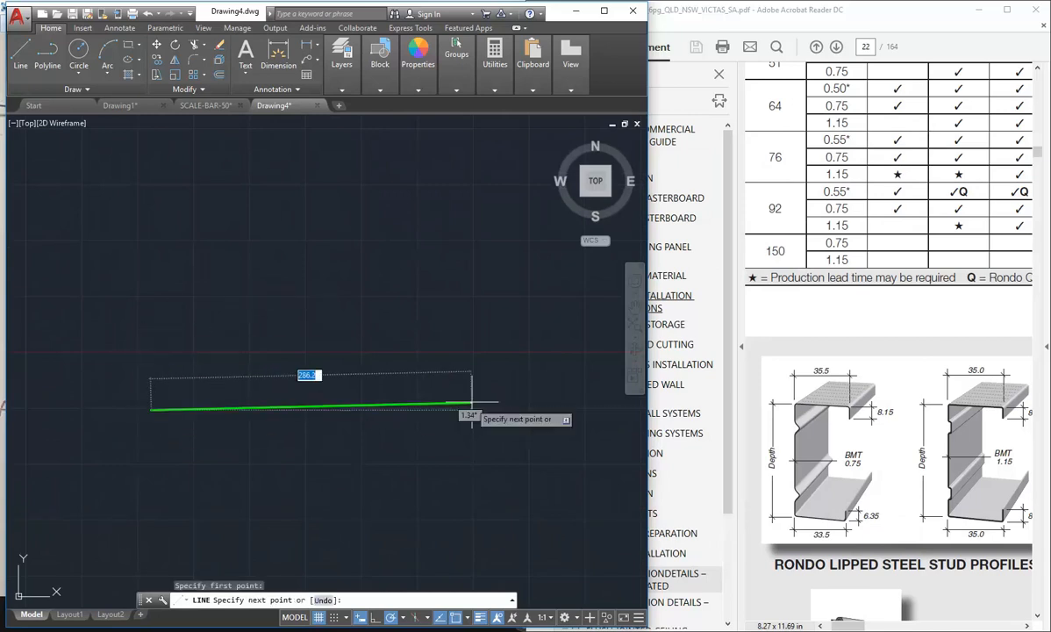
left_click(583, 409)
right_click(523, 351)
left_click(537, 358)
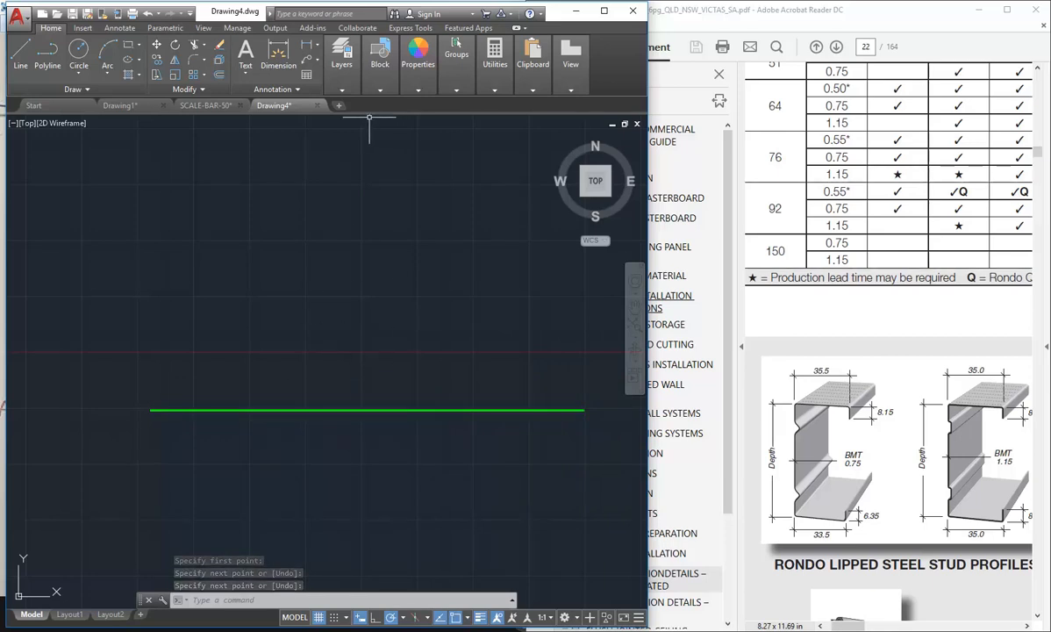
- Make A-WALL-STUD the current layer
mouse_move(346, 58)
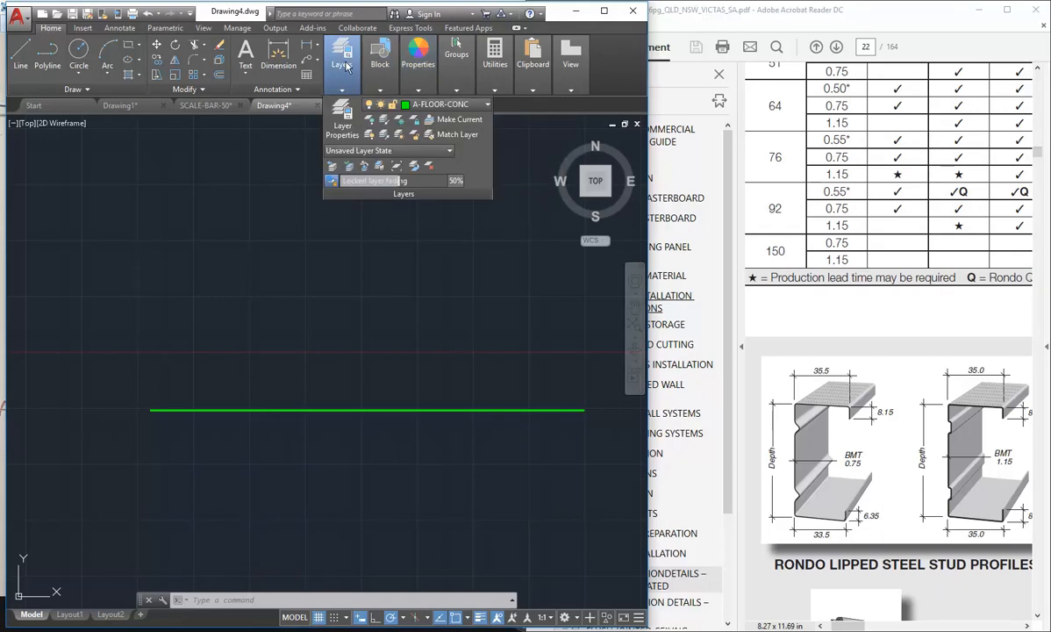
left_click(411, 105)
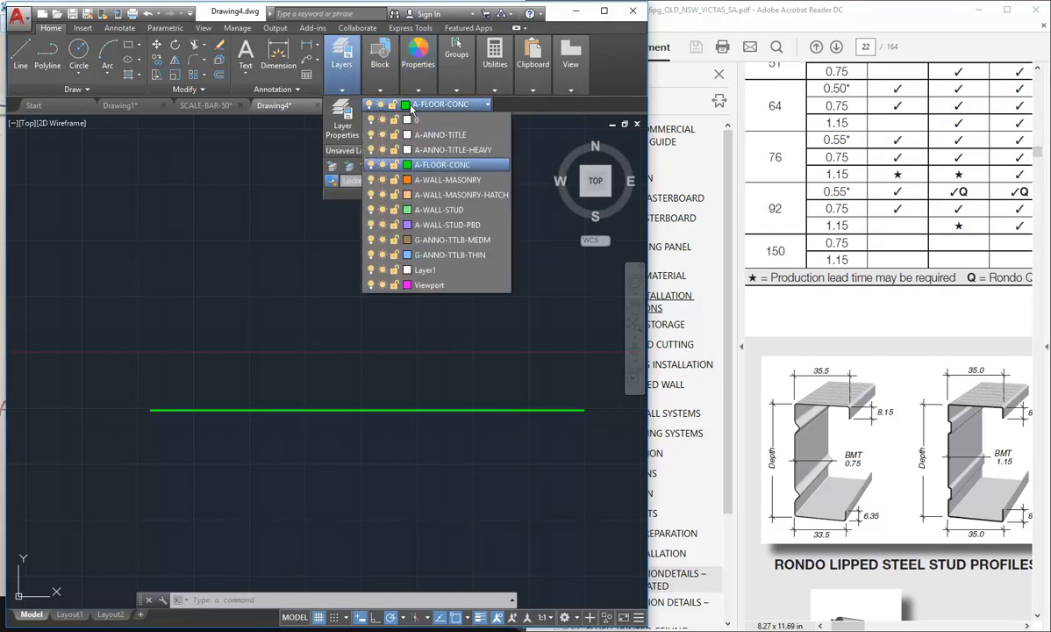
left_click(449, 210)
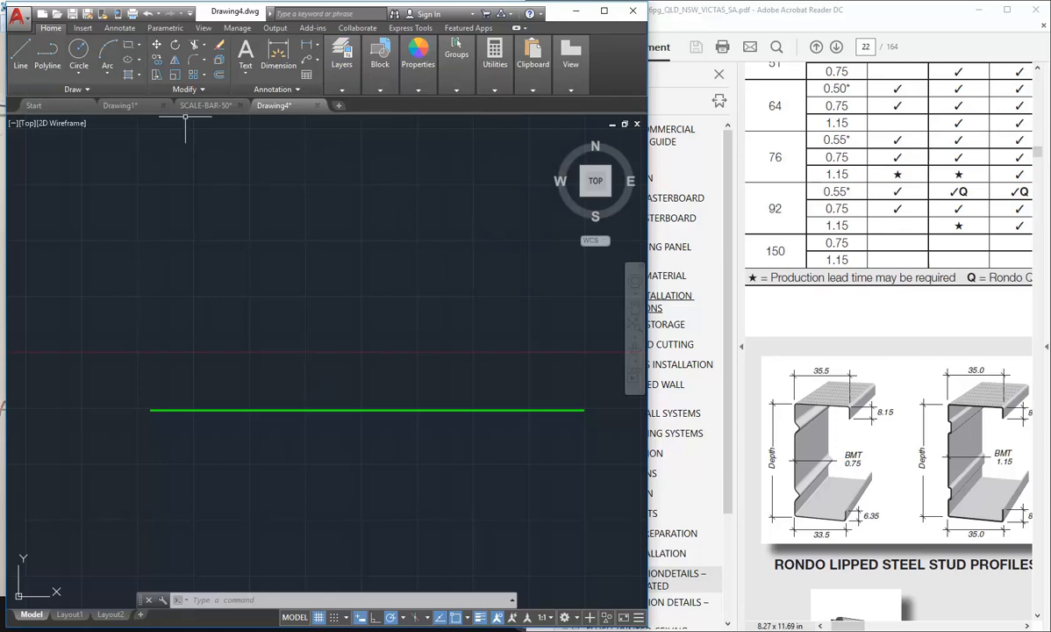
- Try the CC-STUD-76x33 block at the midpoint of the floor line and erase it again
mouse_move(417, 82)
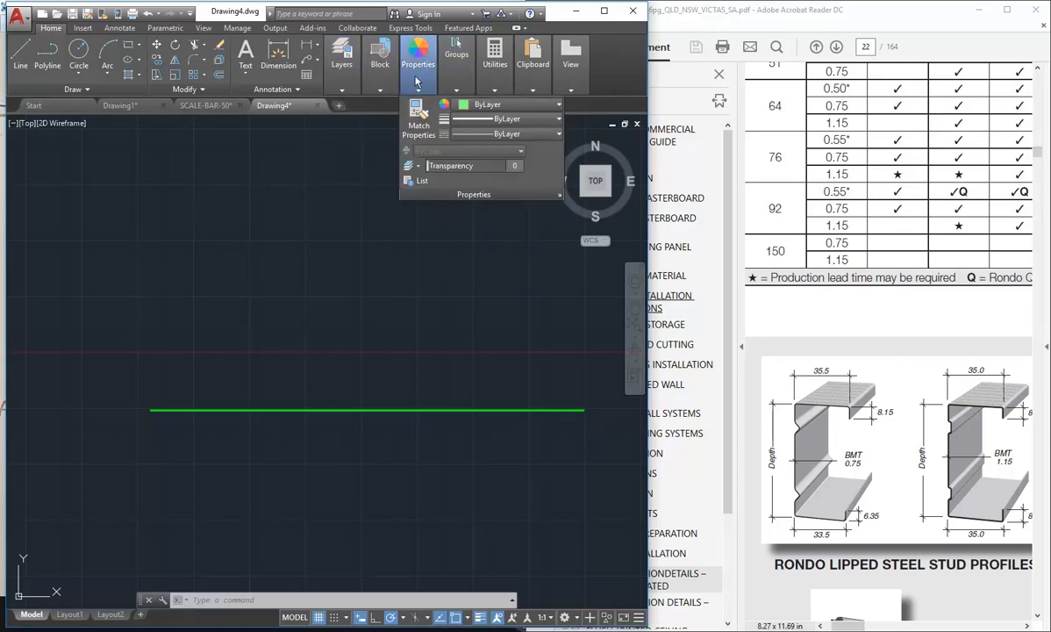
mouse_move(380, 65)
left_click(372, 123)
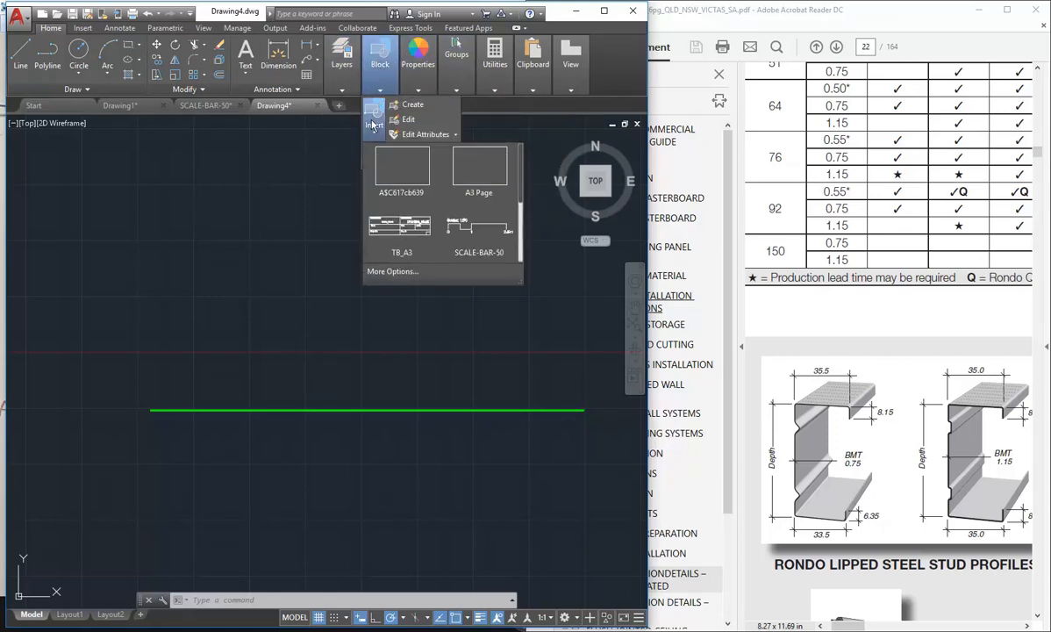
scroll(453, 232, "down", 2)
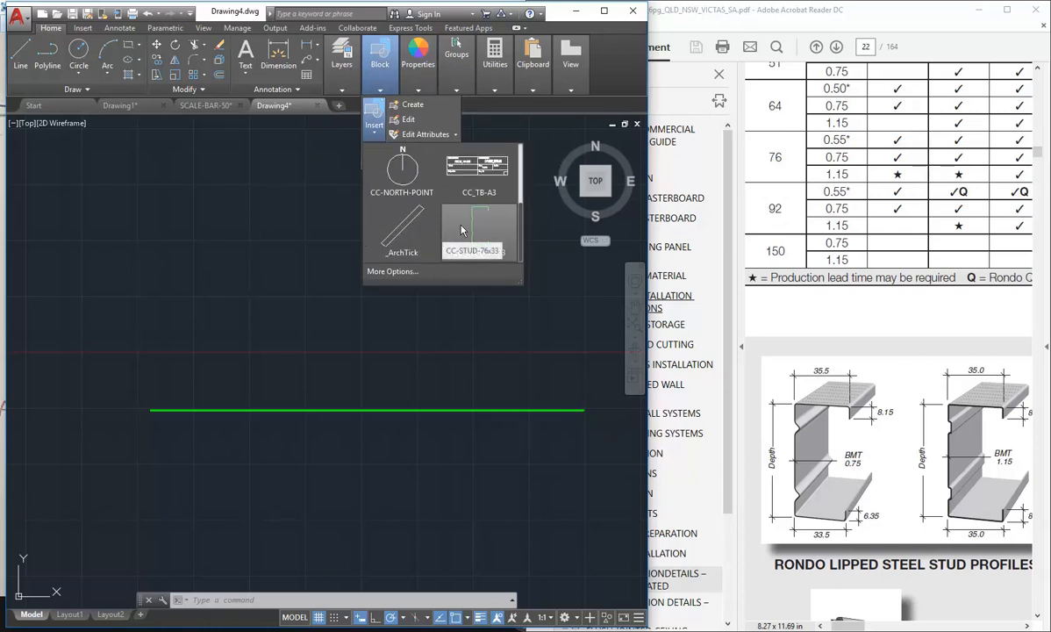
left_click(461, 230)
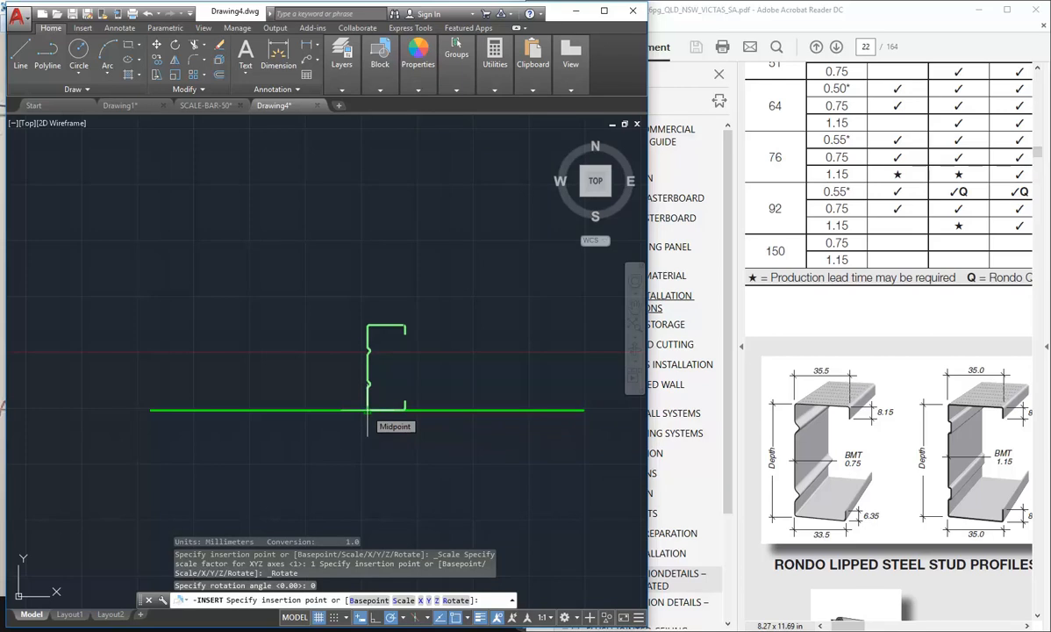
left_click(368, 409)
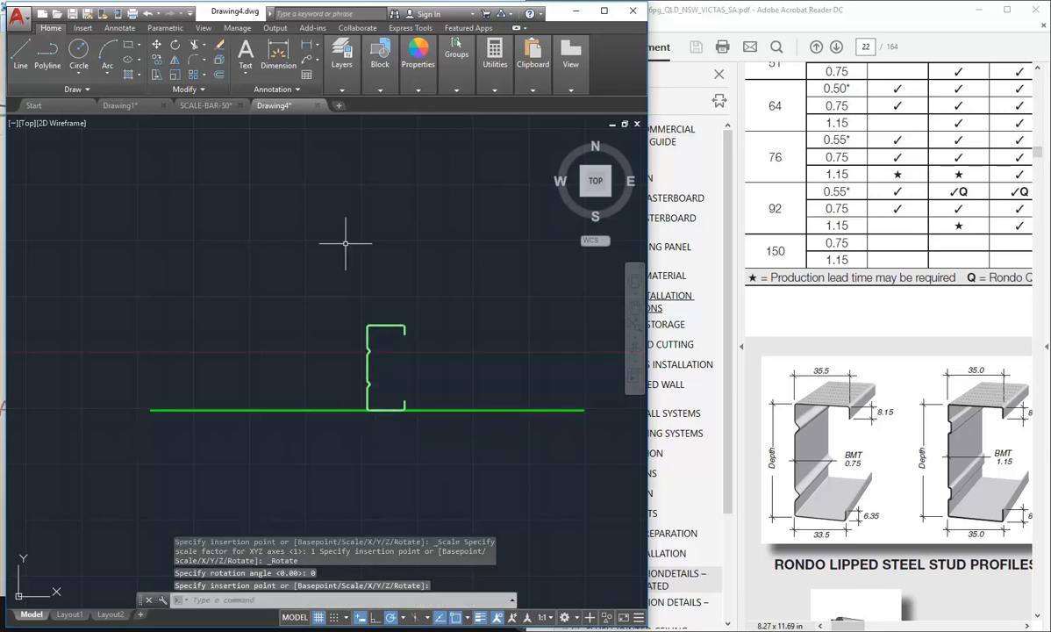
left_click(367, 334)
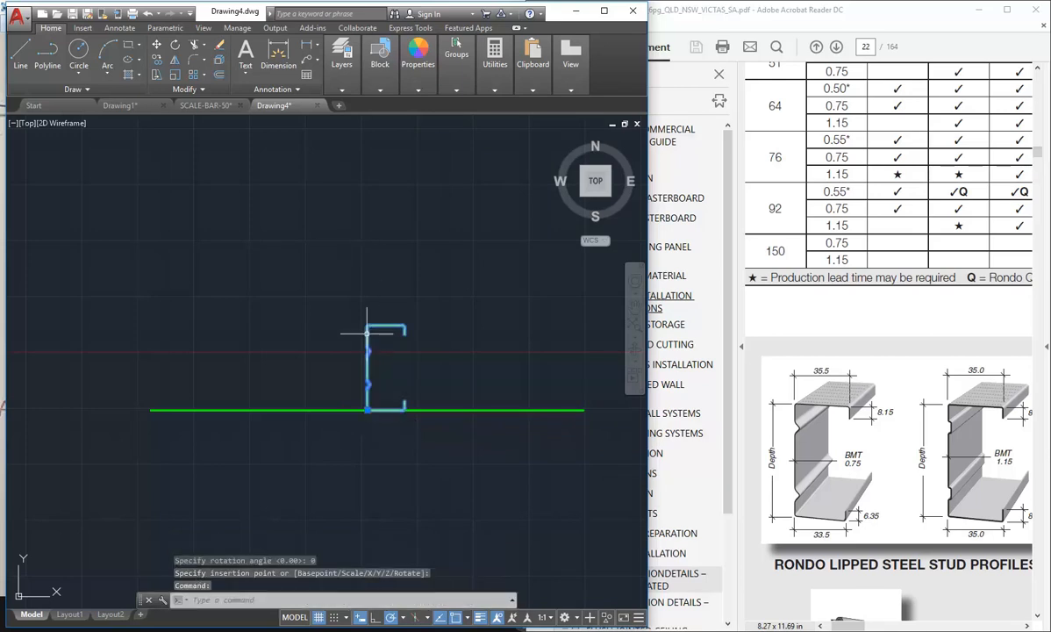
key("Delete")
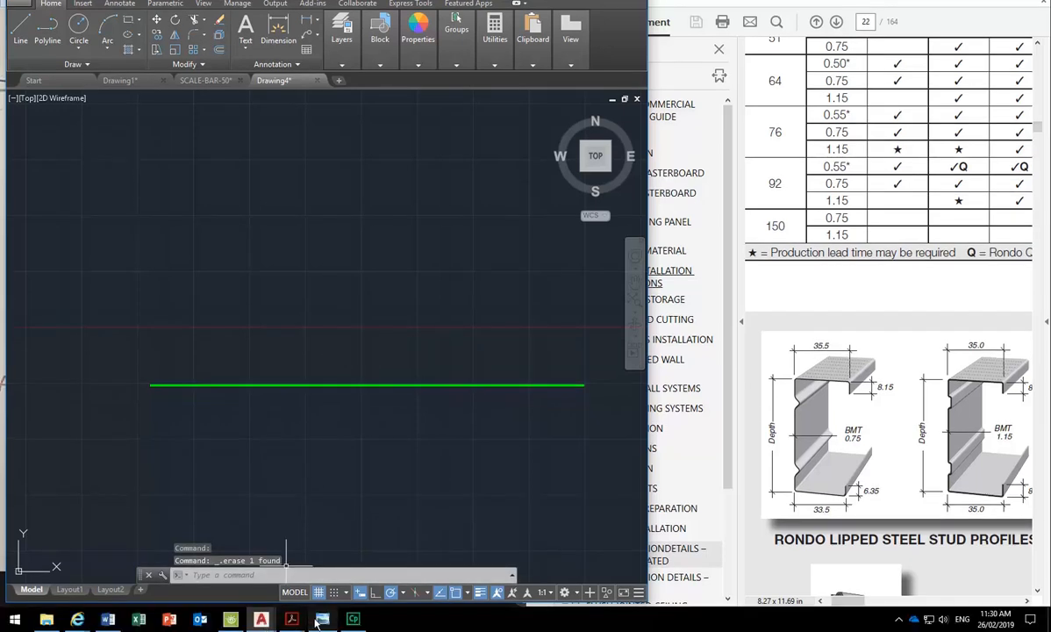
- Switch to the whiteboard sketch photo and examine how the wall's bottom track meets the floor
left_click(318, 620)
scroll(237, 389, "up", 4)
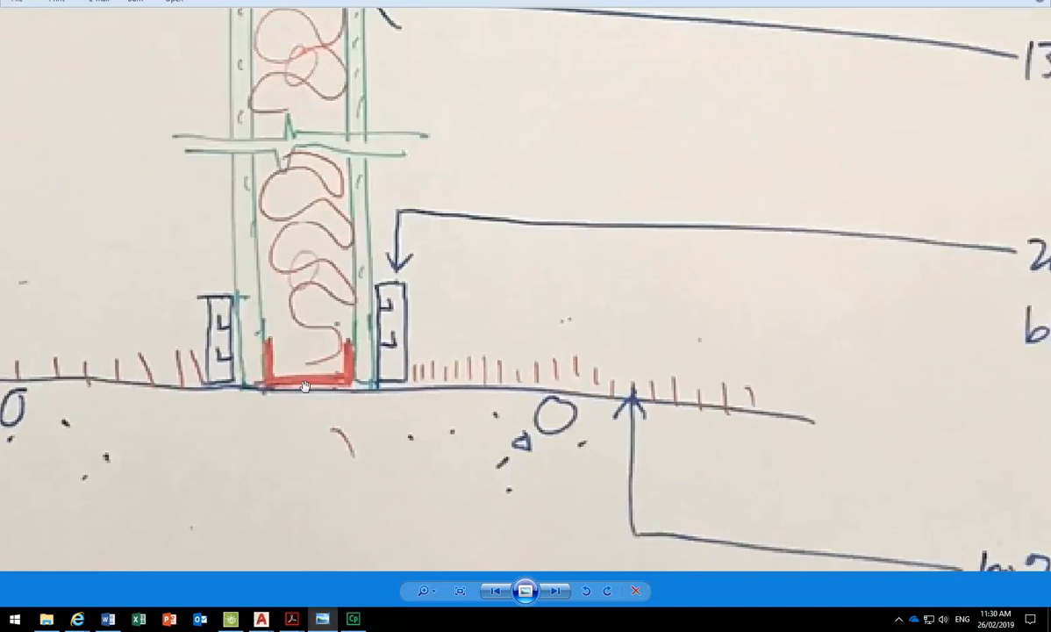
scroll(267, 388, "down", 4)
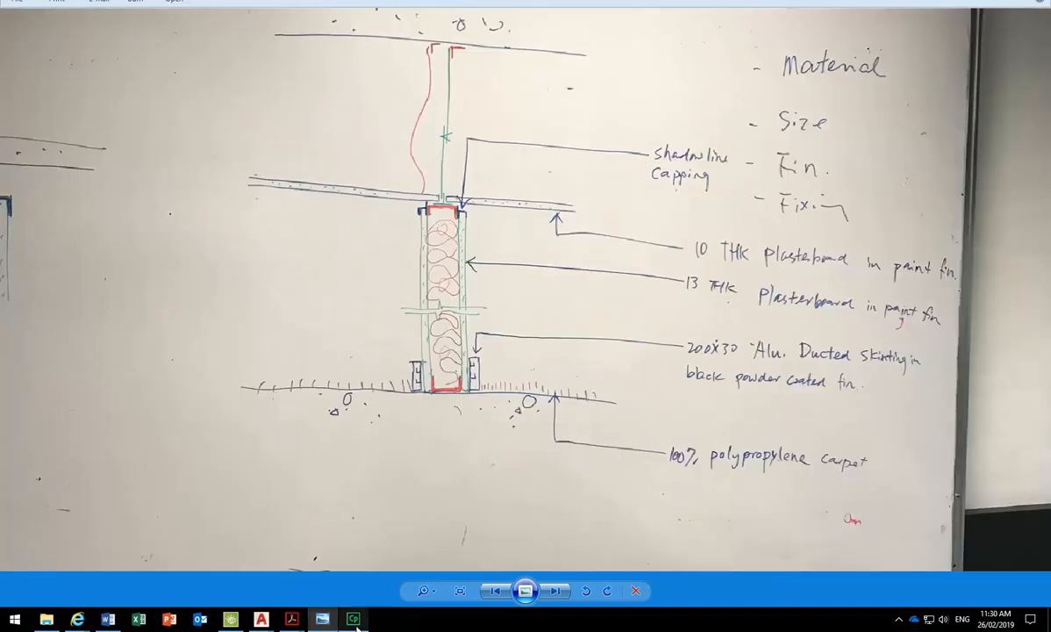
- Switch to the Gyprock installation guide PDF and find the wall base details among the non-fire rated wall systems
mouse_move(291, 619)
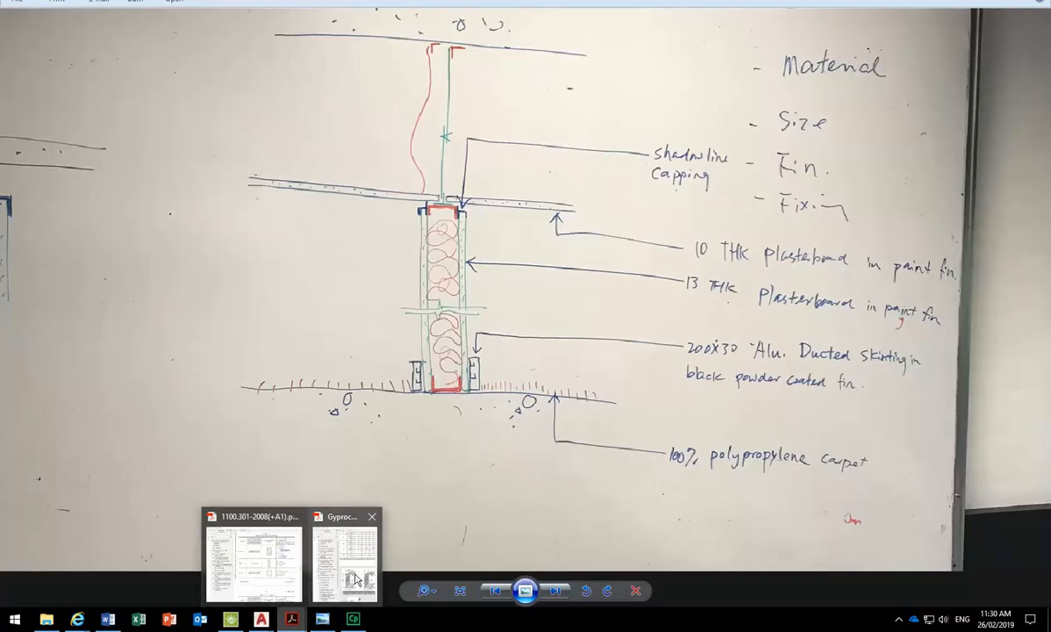
left_click(357, 579)
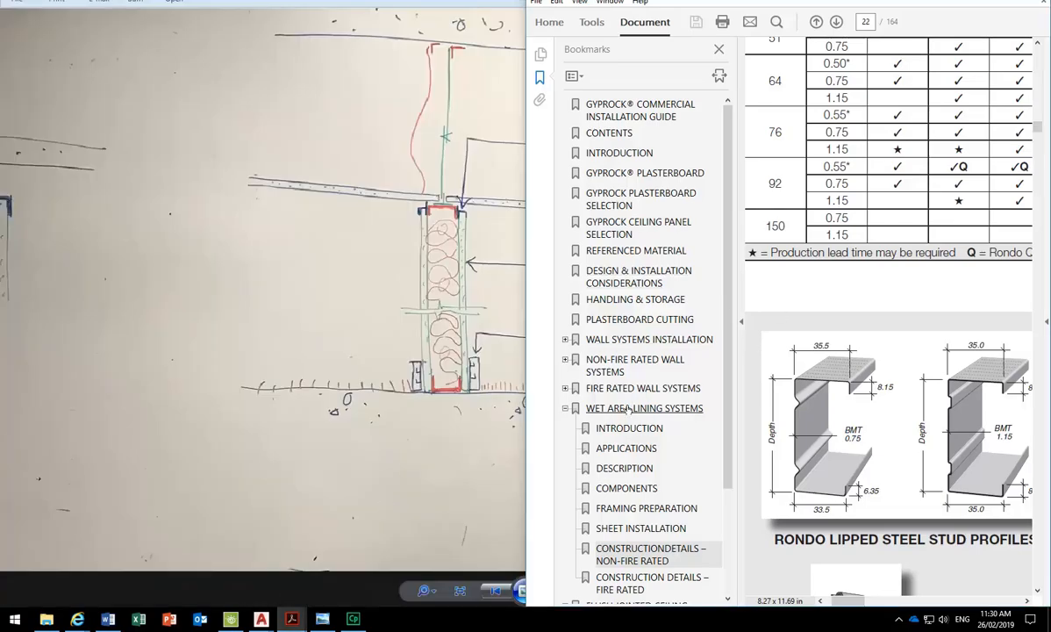
left_click(608, 345)
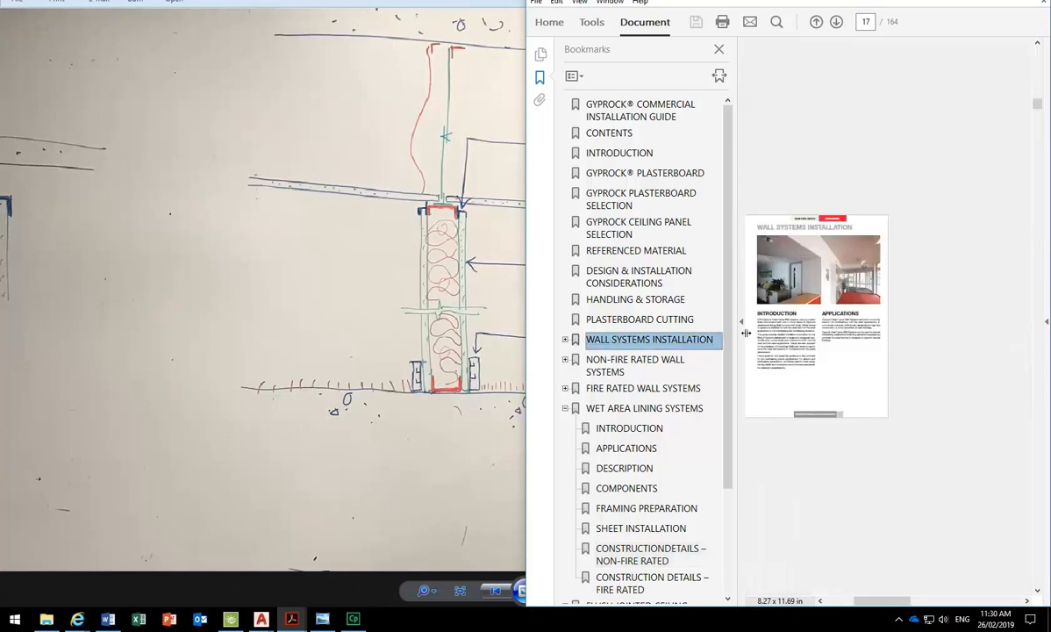
left_click(565, 339)
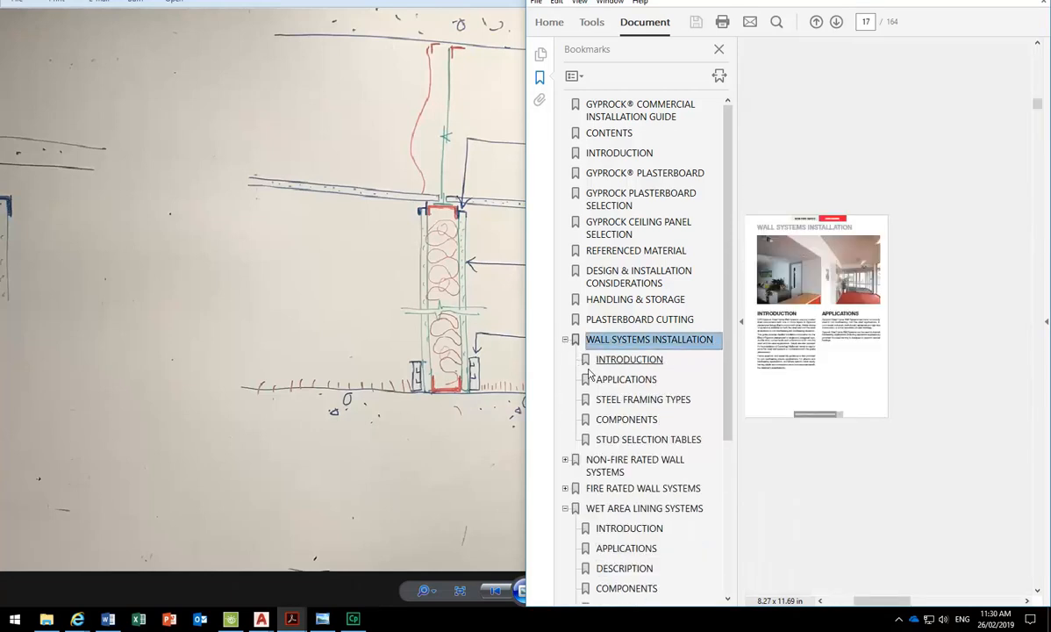
left_click(565, 459)
left_click(624, 466)
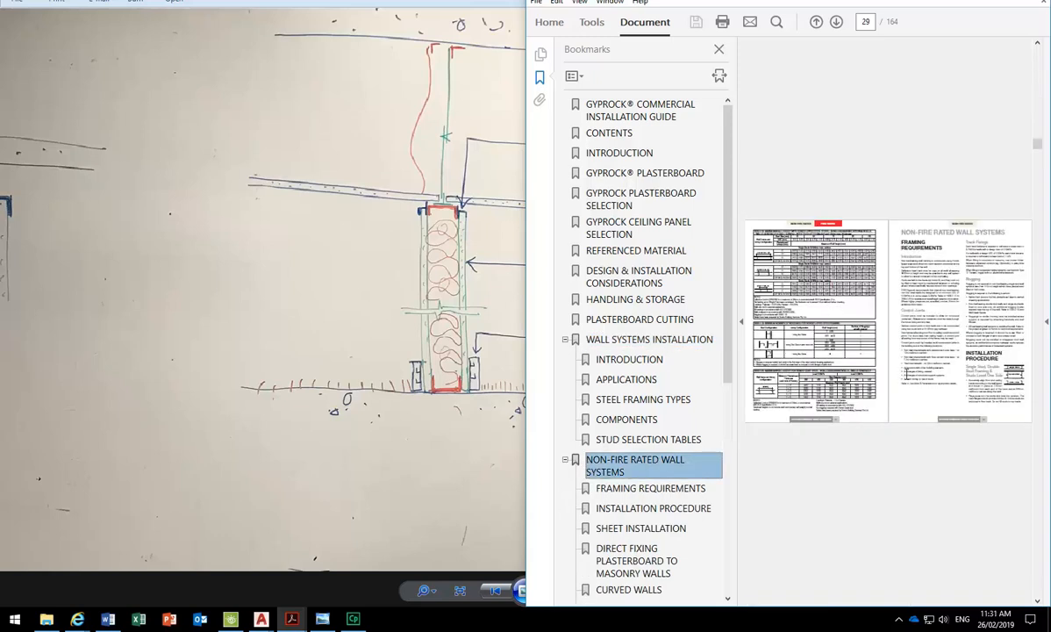
scroll(912, 377, "down", 5)
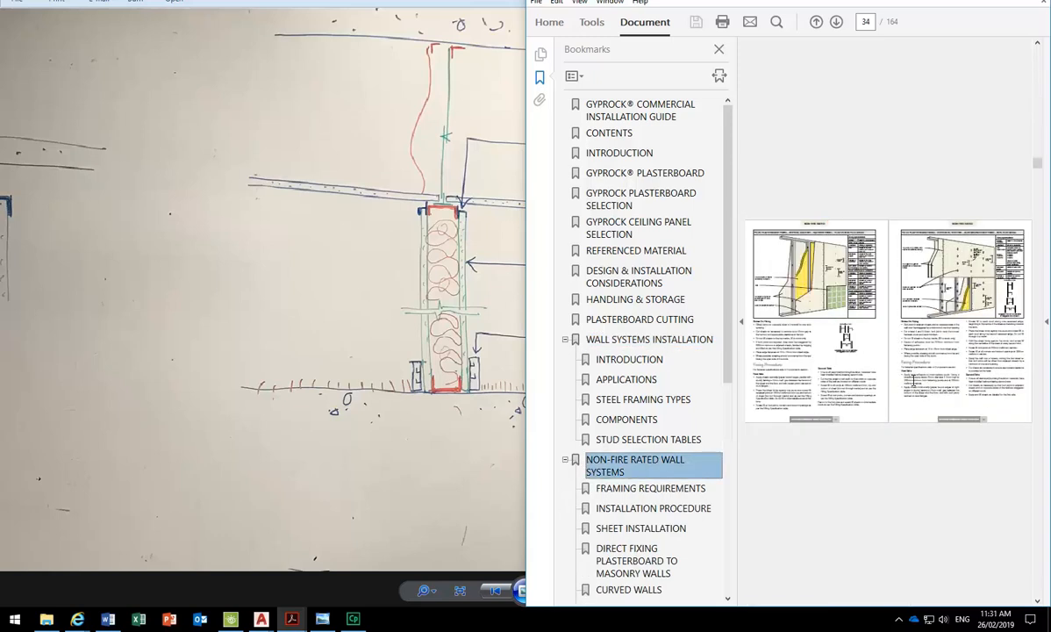
scroll(914, 380, "down", 8)
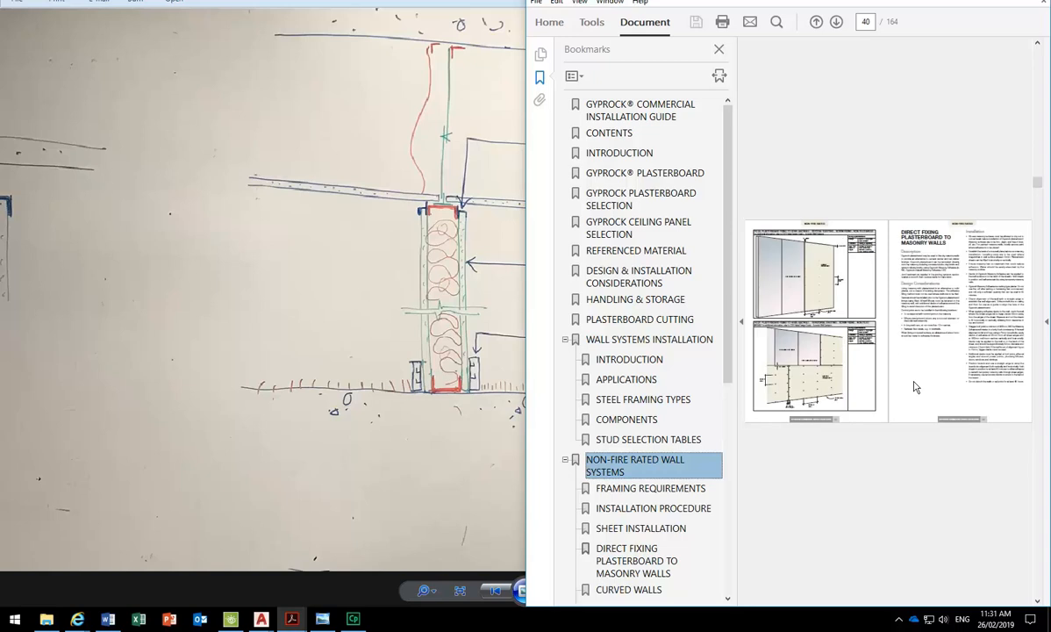
scroll(913, 380, "down", 6)
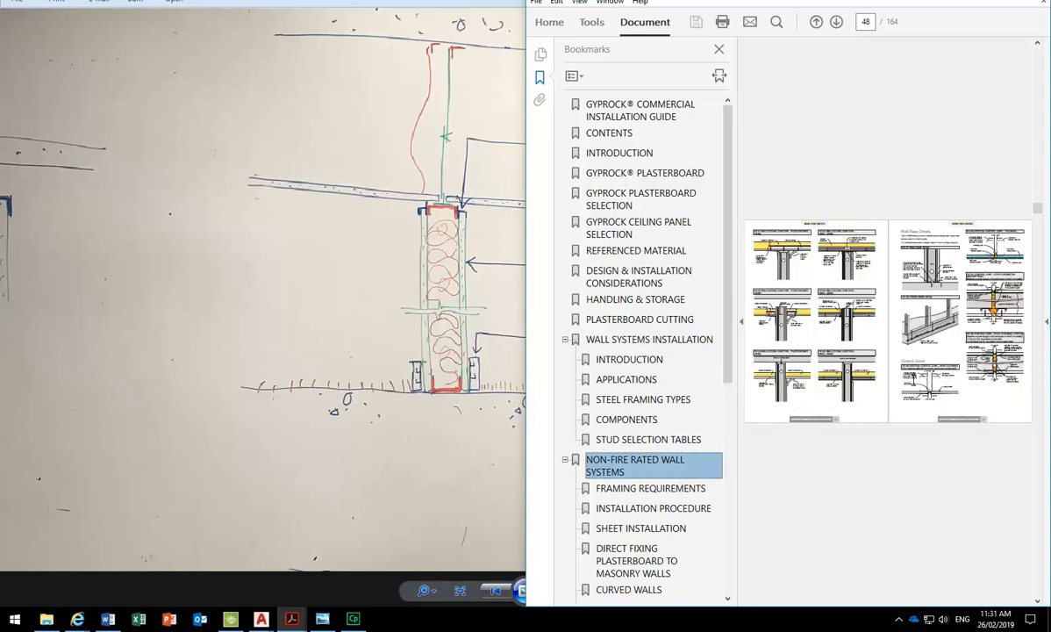
scroll(913, 380, "down", 2)
- Examine the wall base detail on page 49, including the track, stud, fixing and plasterboard gap at the floor
scroll(965, 263, "up", 4, "ctrl")
scroll(881, 216, "up", 4, "ctrl")
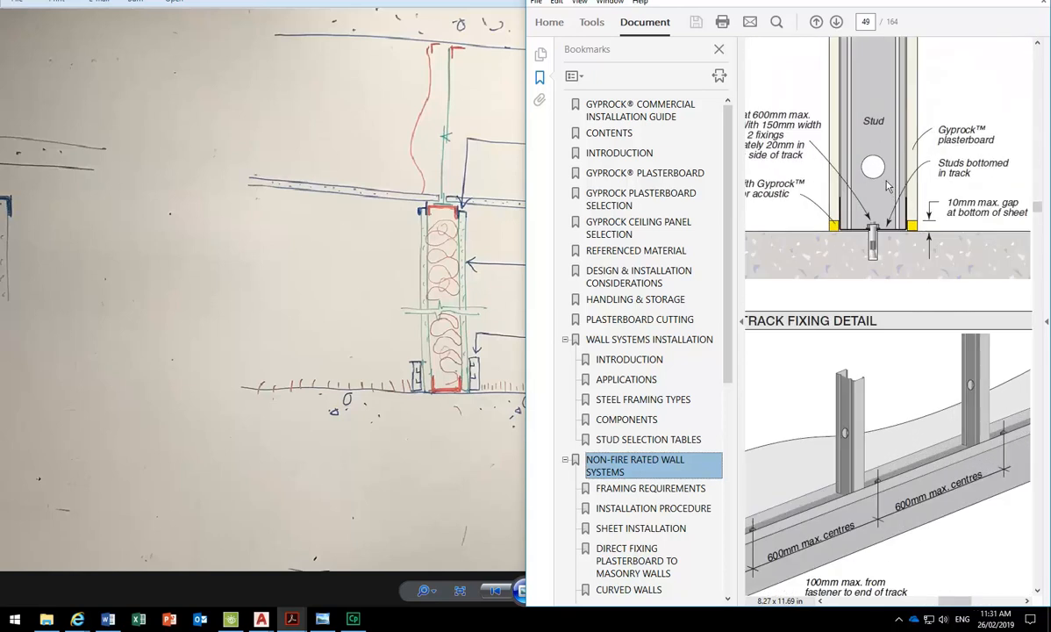
scroll(814, 177, "down", 2, "ctrl")
scroll(837, 252, "down", 2, "ctrl")
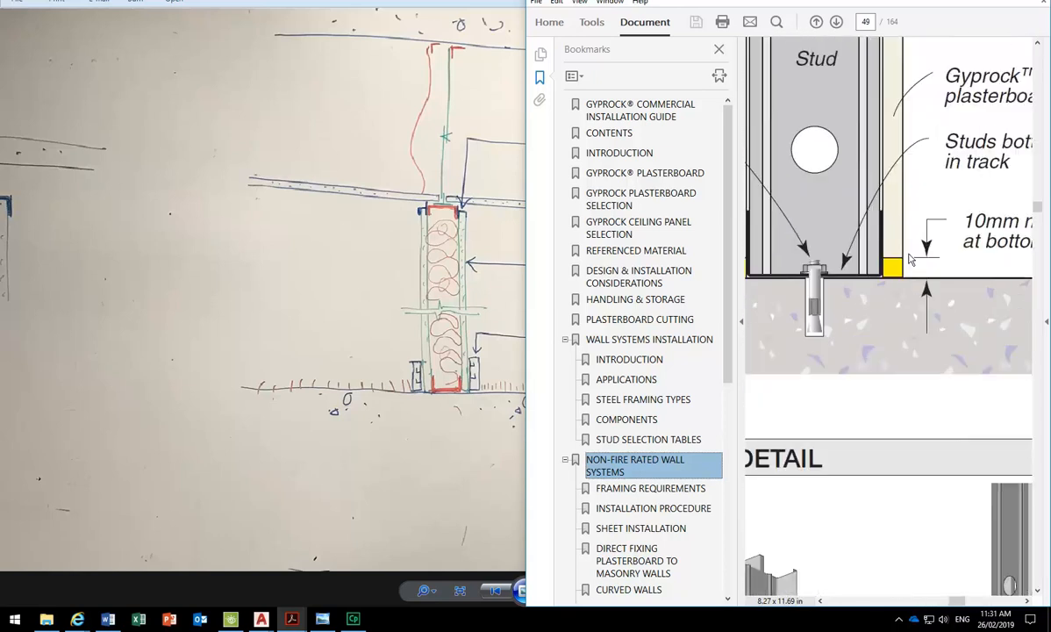
scroll(762, 211, "up", 2, "ctrl")
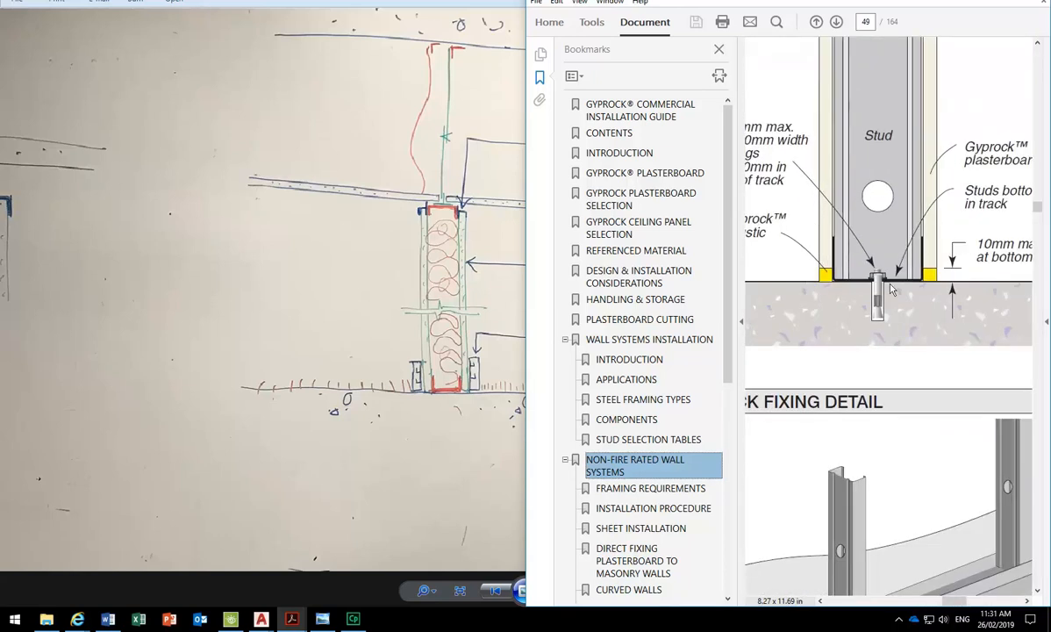
scroll(821, 260, "up", 2, "ctrl")
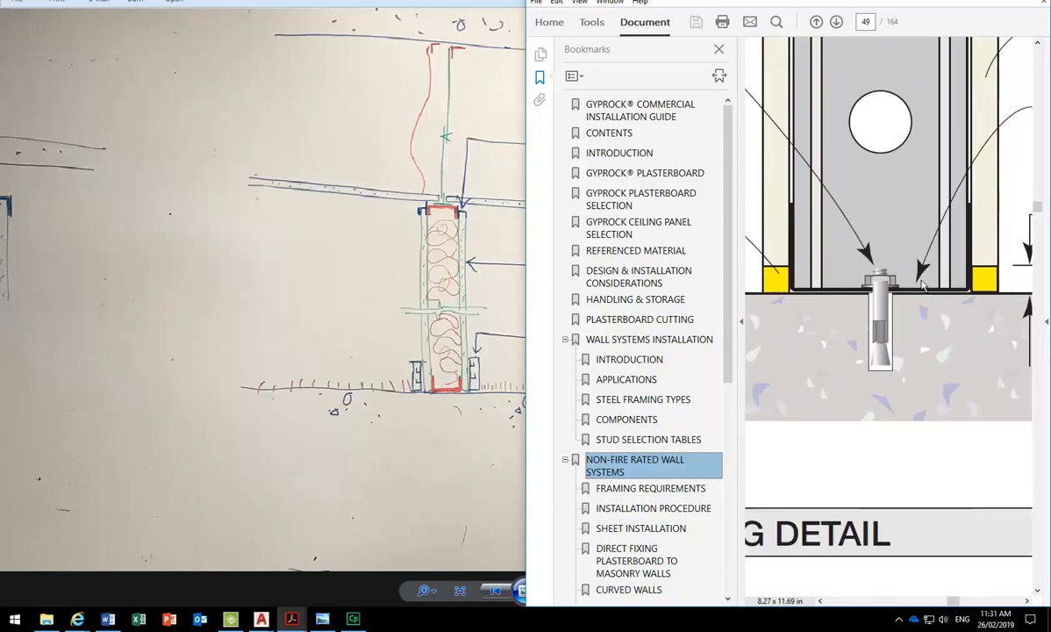
- Switch back to AutoCAD and insert the CC-STUD-76x33 block at the midpoint of the floor line, rotated 90° to lie flat as the bottom track
scroll(947, 303, "up", 2, "ctrl")
scroll(940, 304, "down", 2, "ctrl")
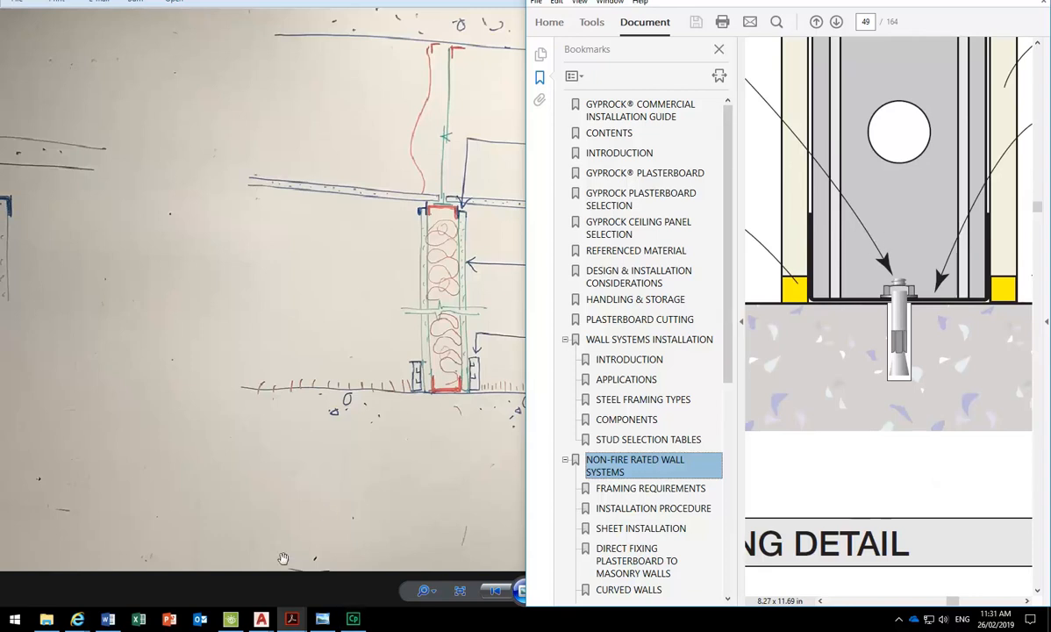
left_click(261, 619)
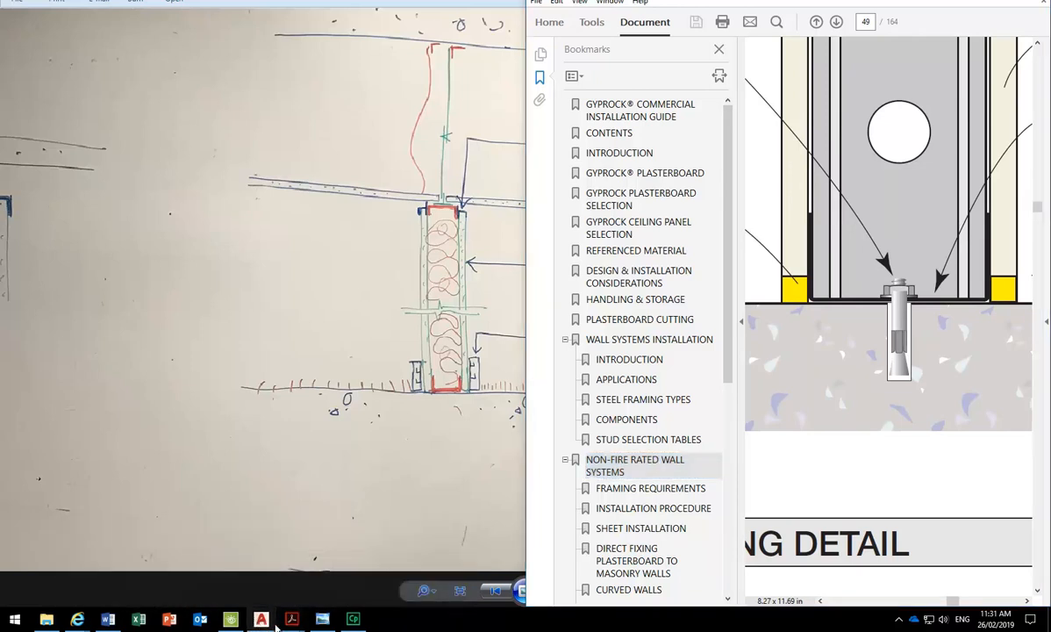
mouse_move(261, 617)
left_click(379, 585)
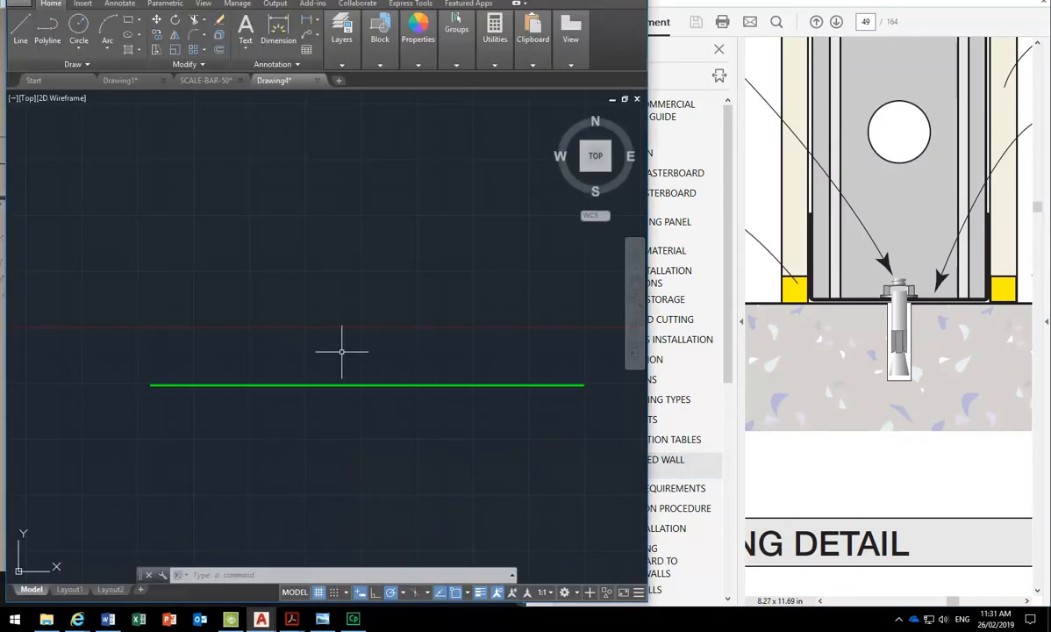
left_click(466, 57)
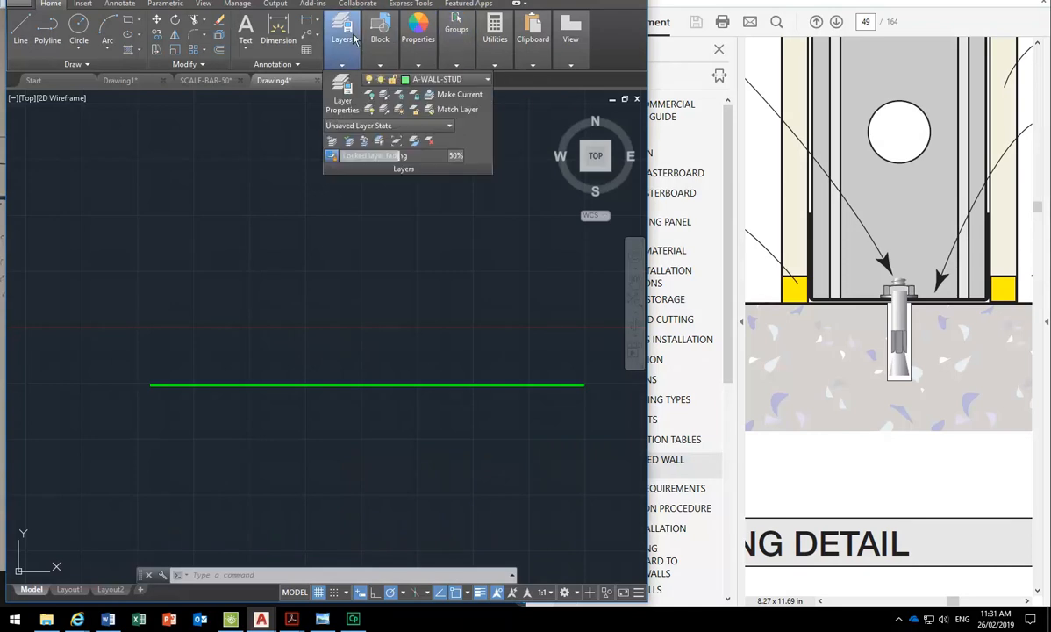
mouse_move(380, 44)
left_click(375, 87)
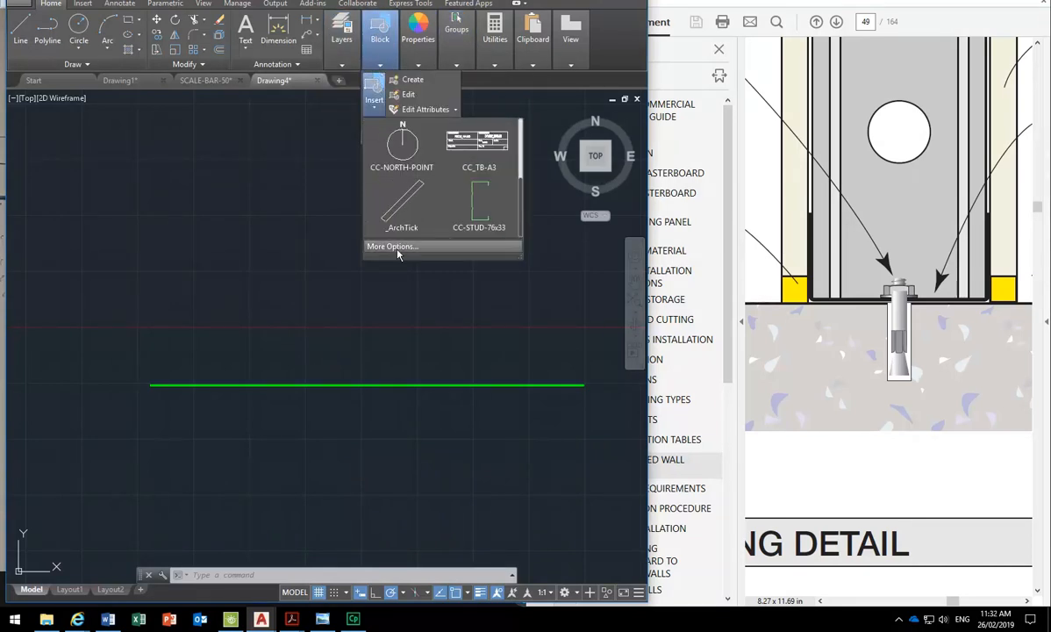
left_click(395, 246)
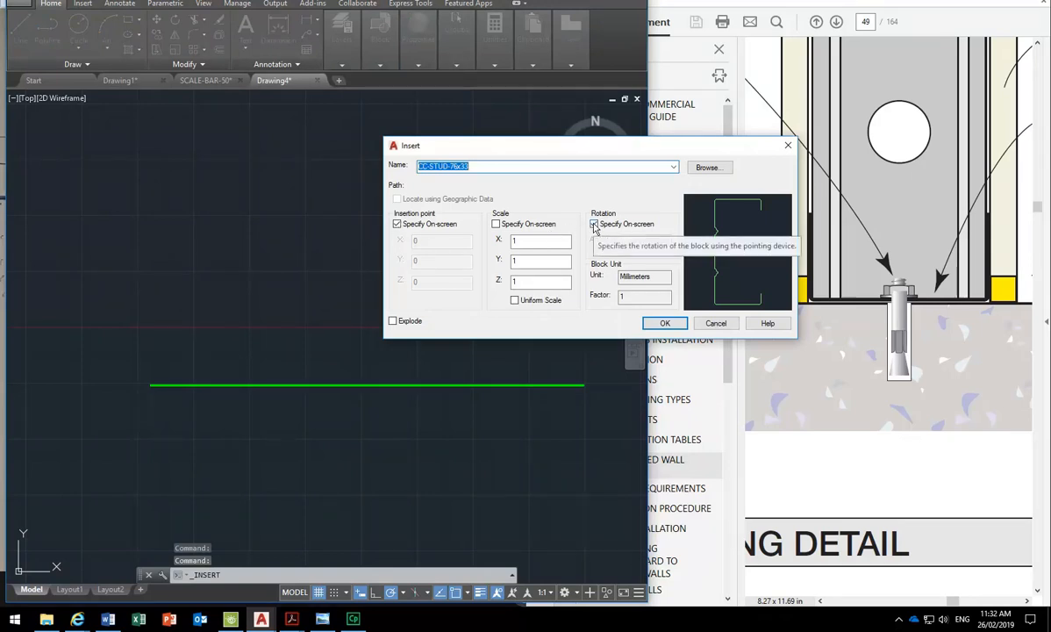
left_click(664, 323)
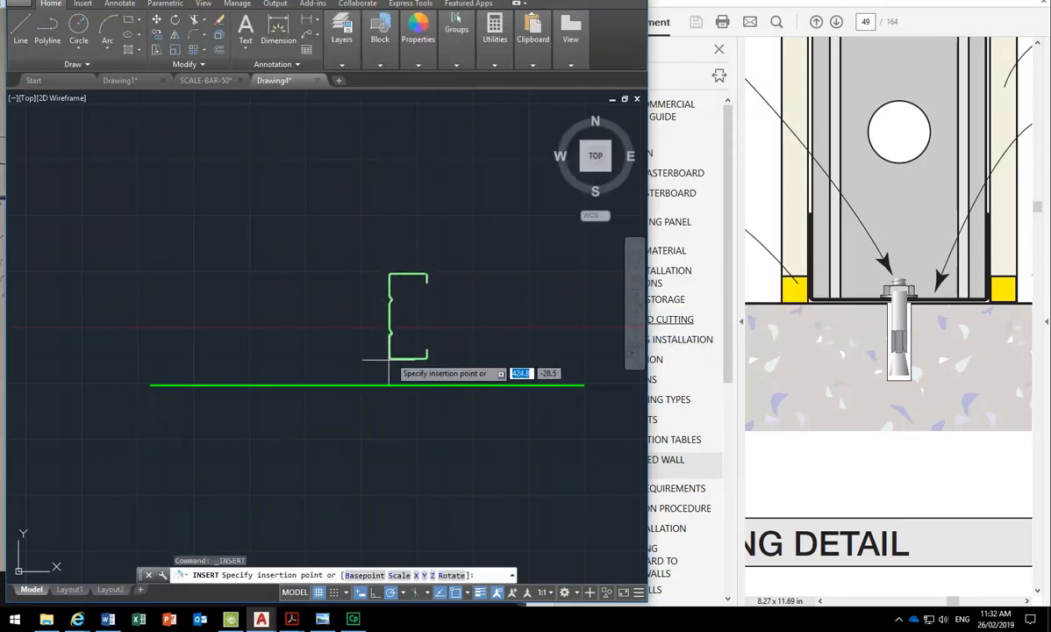
left_click(377, 384)
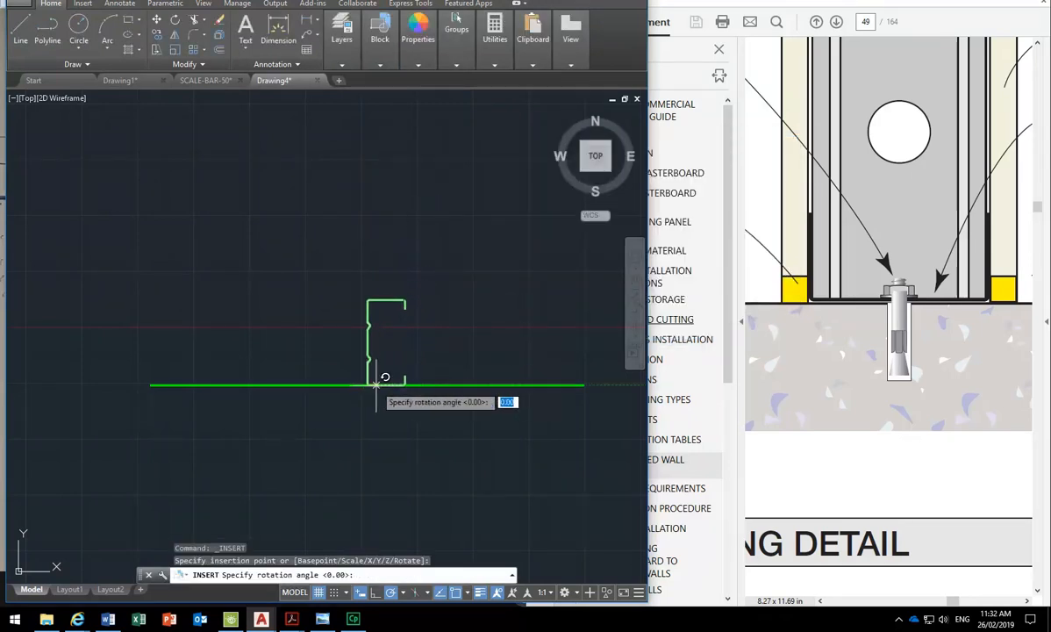
left_click(367, 232)
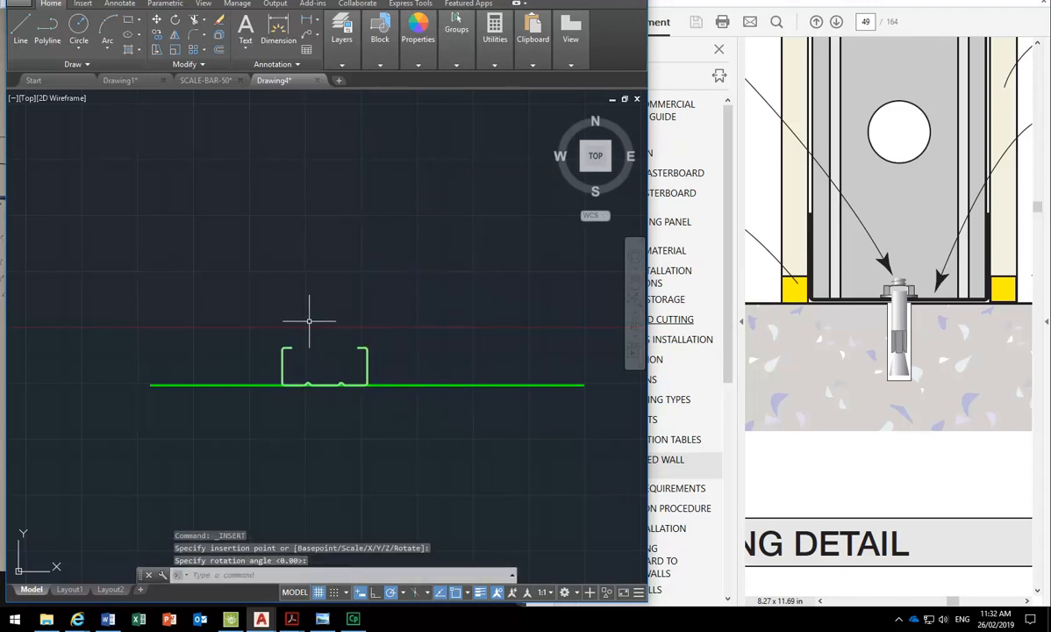
- Move the bottom track block 1 mm straight up from the floor line
scroll(313, 331, "up", 3)
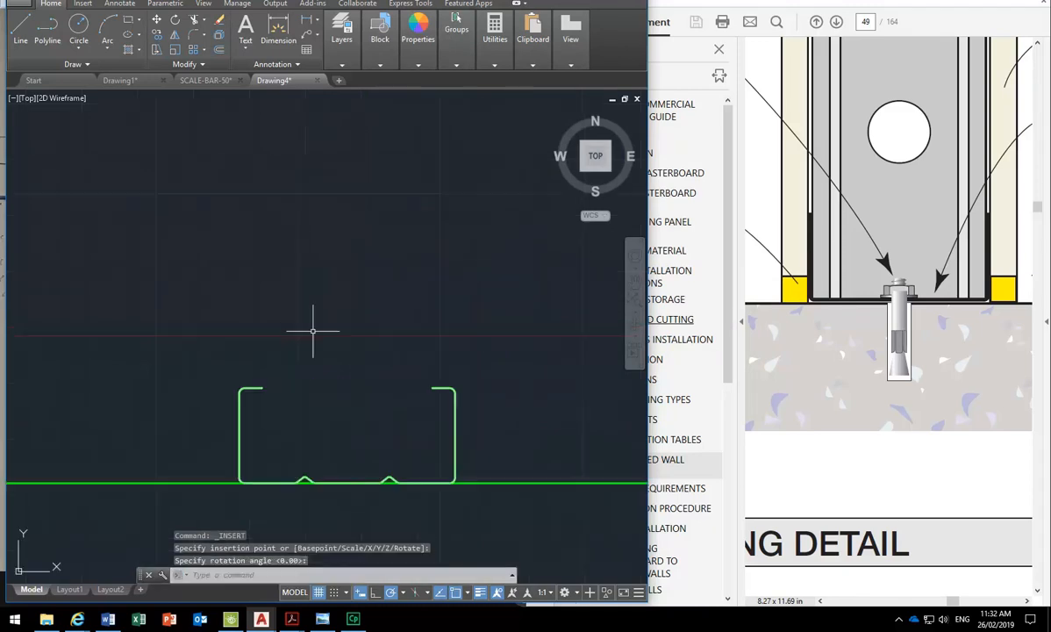
left_click(239, 397)
left_click(158, 24)
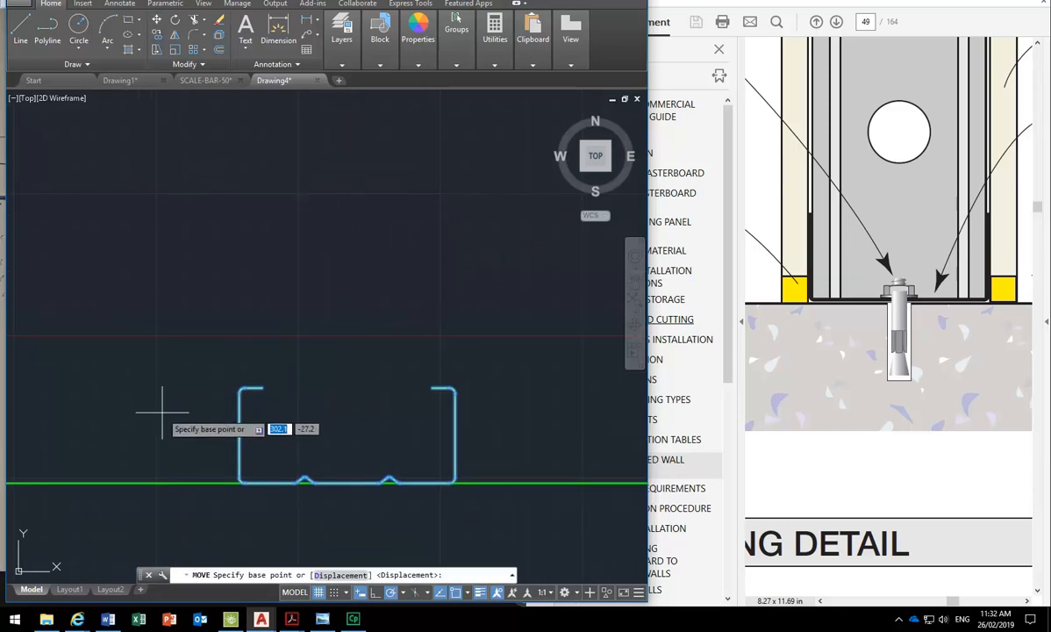
left_click(169, 439)
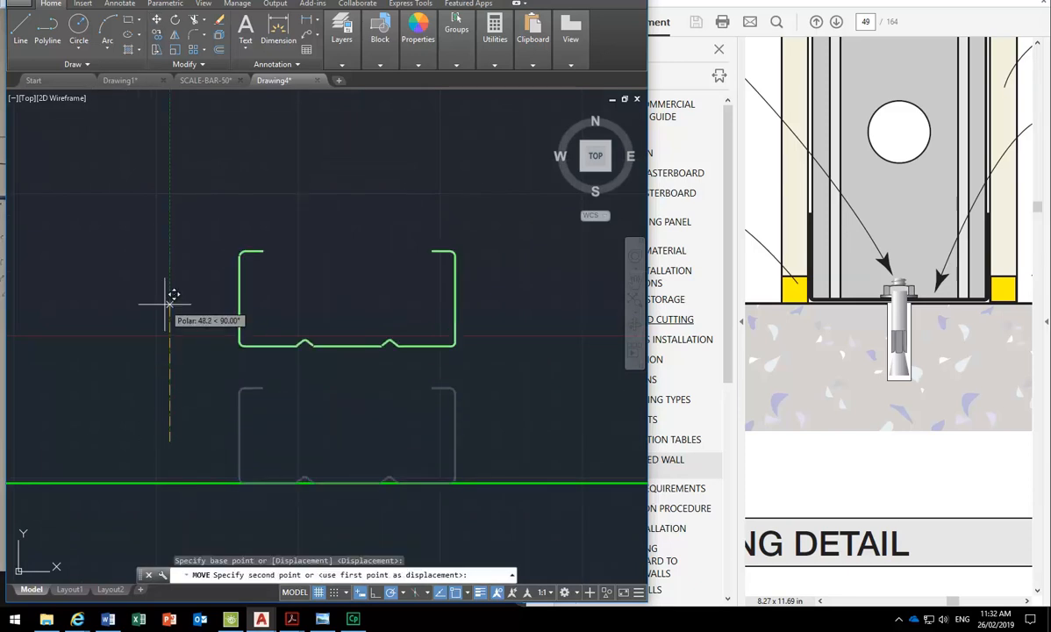
type("1")
key("Return")
scroll(180, 304, "down", 2)
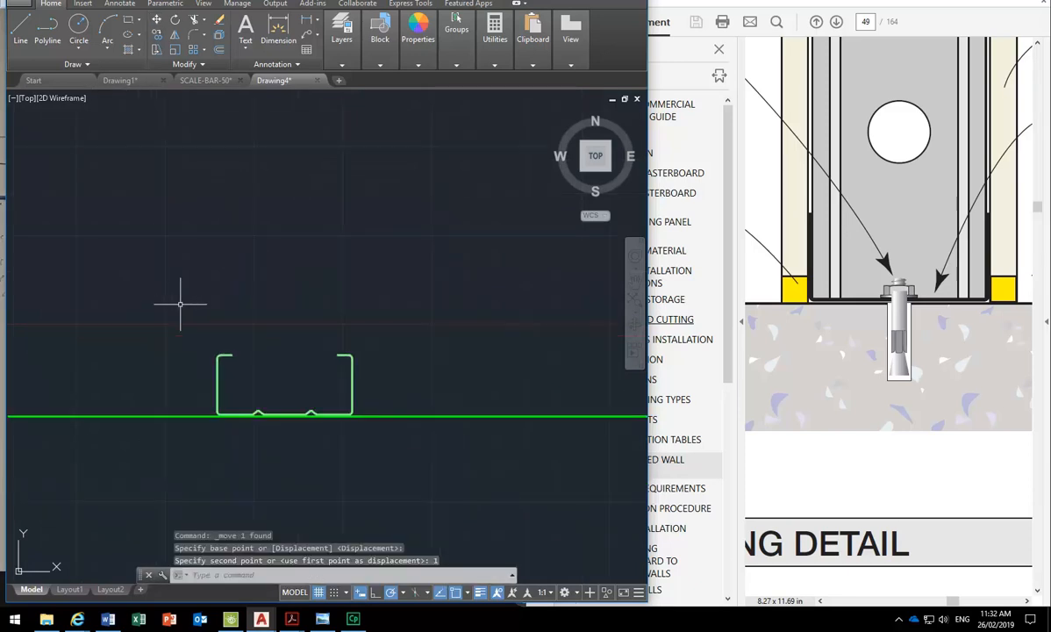
scroll(181, 305, "up", 2)
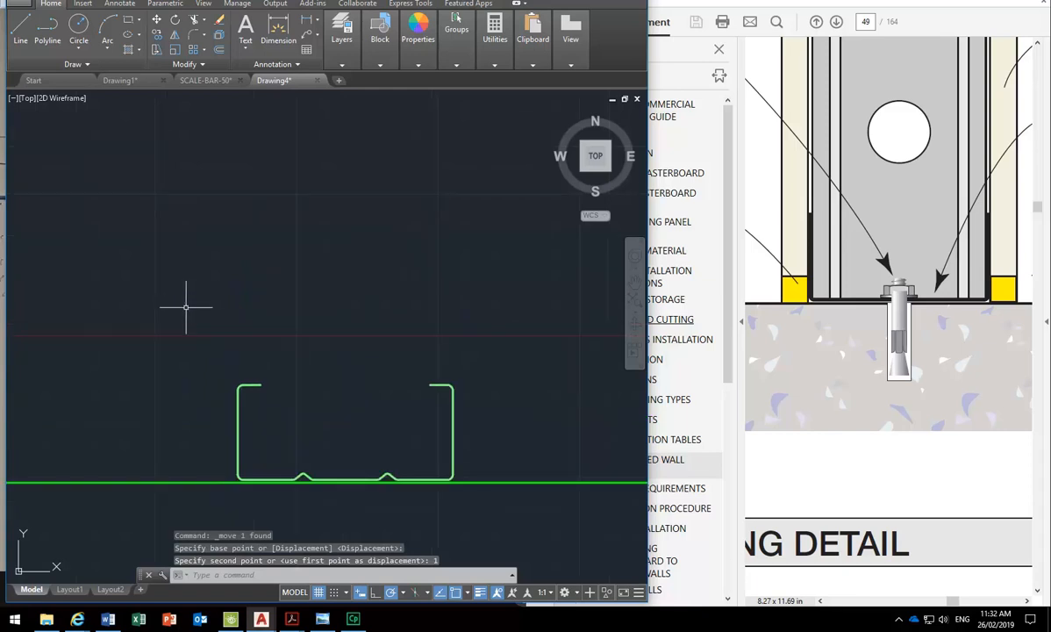
- Make A-WALL-STUD-PBD the current layer and draw a vertical line about 117 mm long upward from the midpoint of the track's left flange
mouse_move(348, 38)
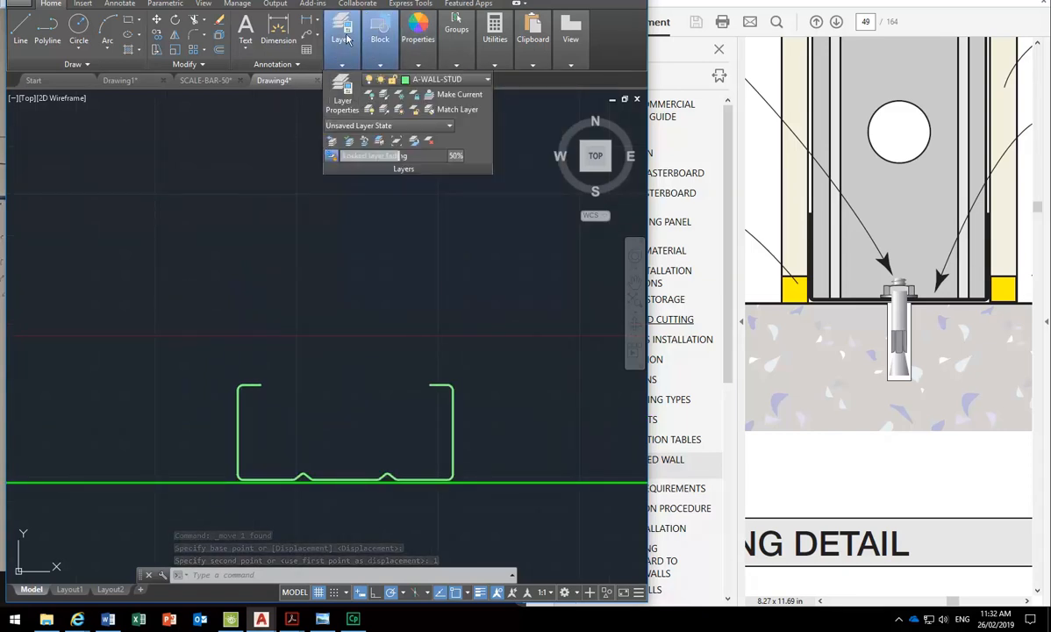
left_click(443, 79)
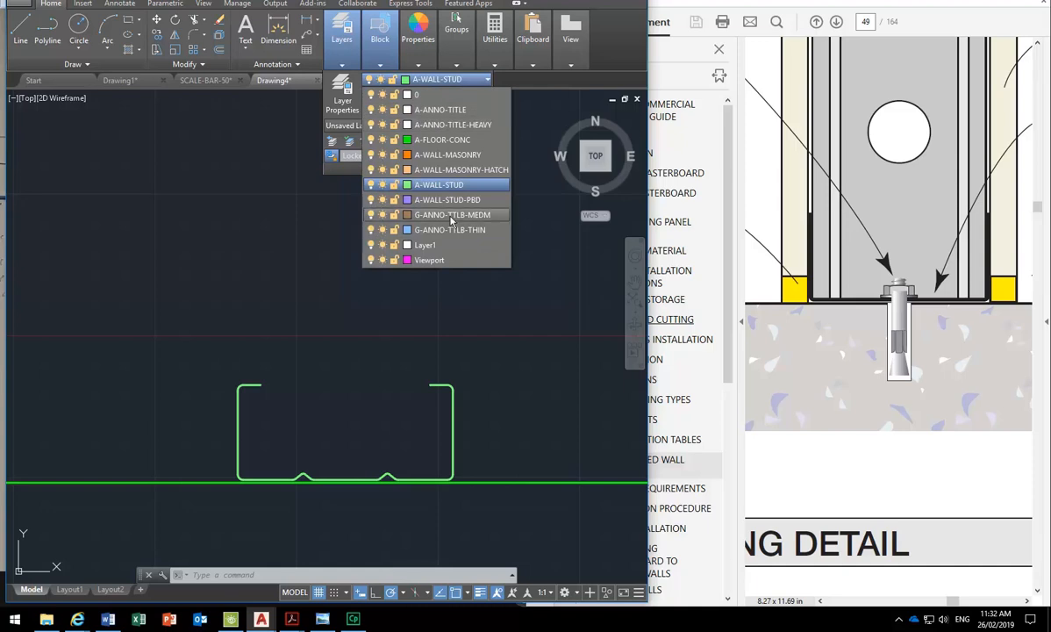
left_click(447, 199)
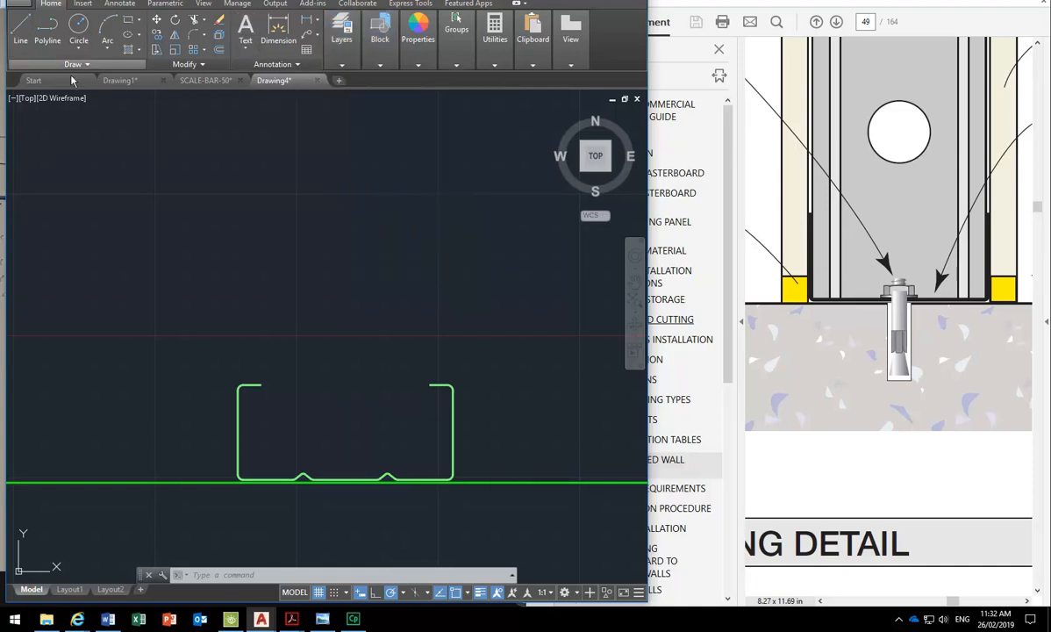
left_click(16, 35)
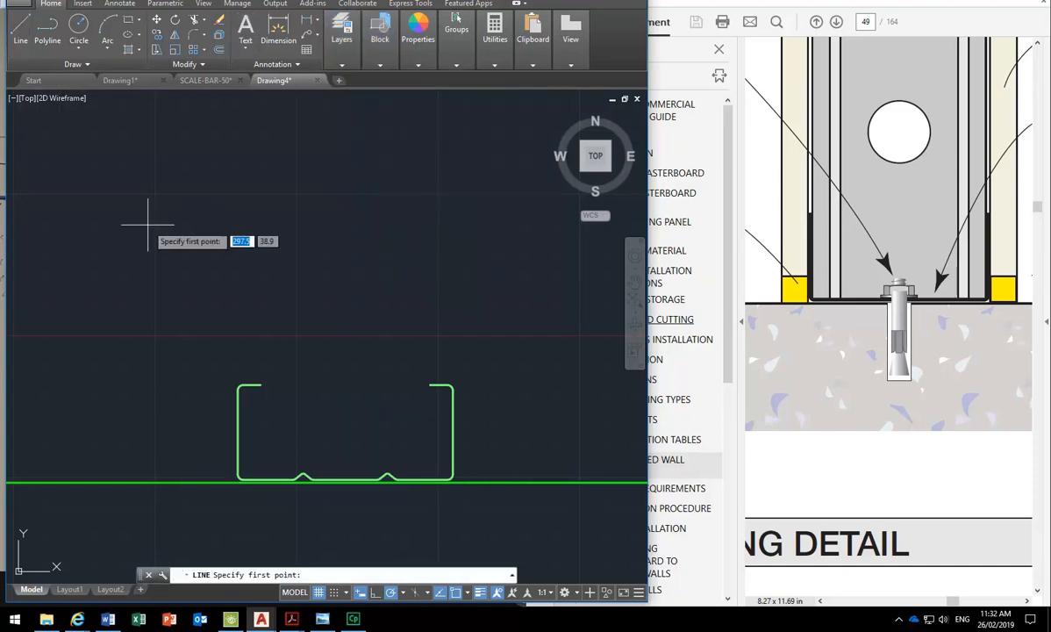
left_click(238, 431)
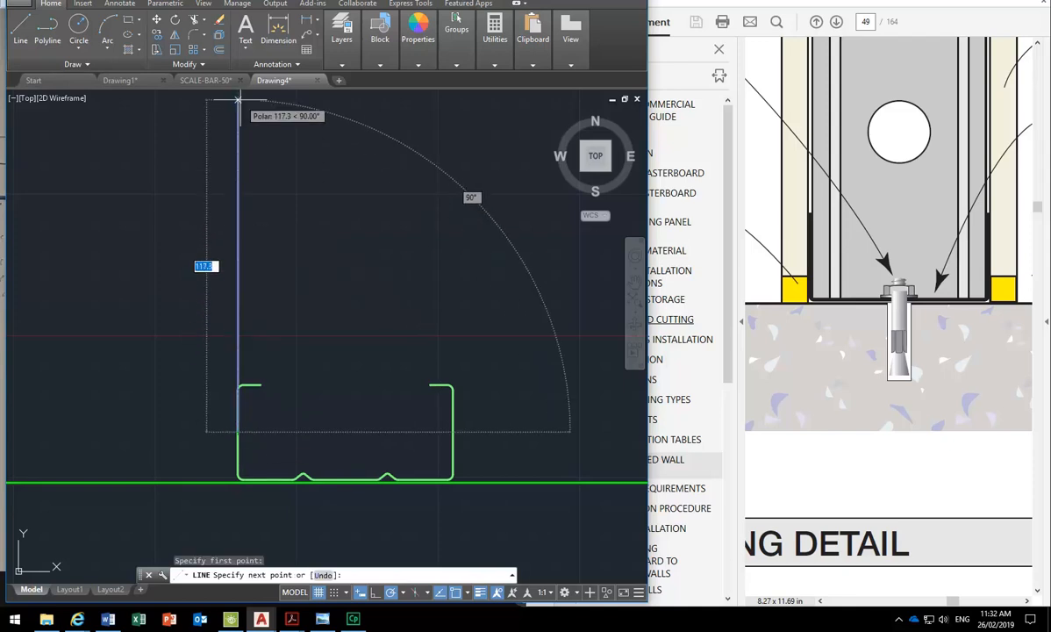
left_click(238, 101)
right_click(221, 261)
left_click(239, 271)
- Stretch the lower end of the vertical plasterboard line down to the floor line
scroll(152, 380, "down", 3)
scroll(252, 382, "up", 2)
middle_click_drag(288, 383, 225, 341)
left_click(225, 429)
scroll(232, 428, "up", 2)
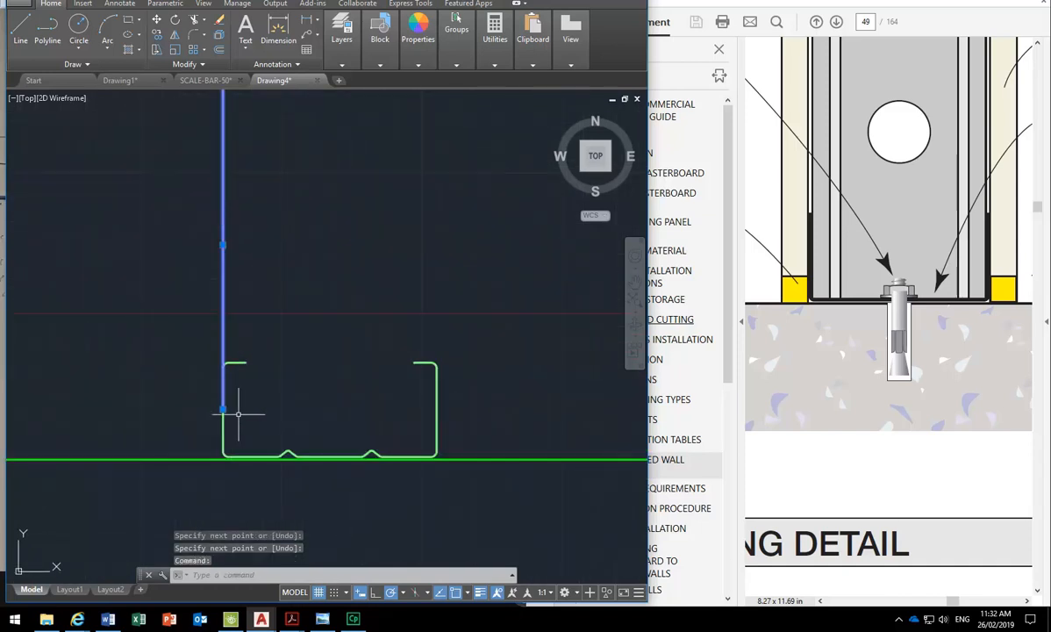
left_click(223, 408)
scroll(222, 457, "up", 2)
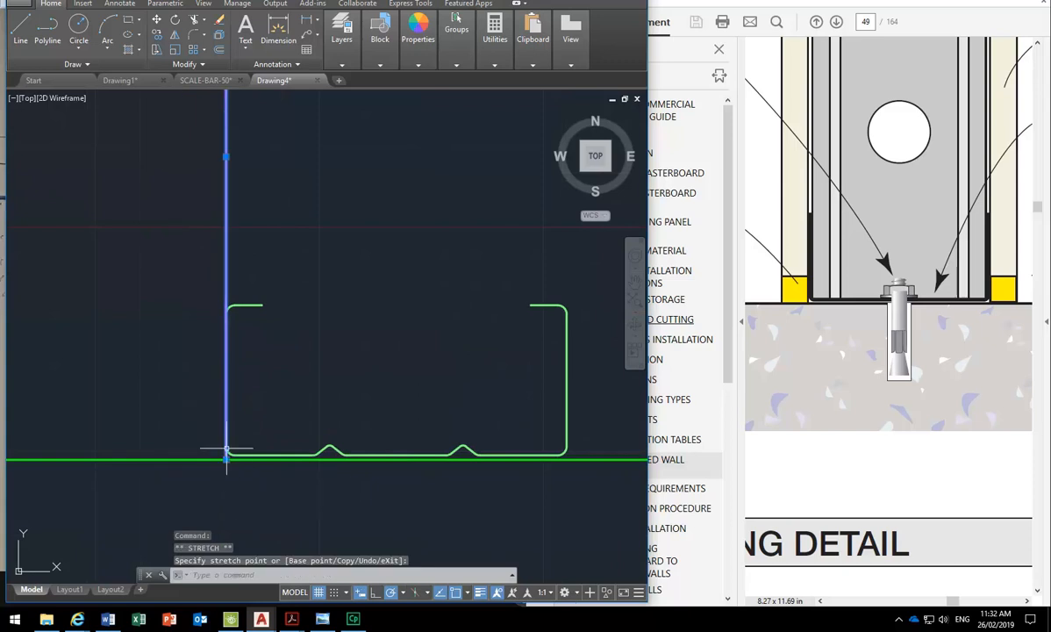
scroll(255, 384, "down", 4)
key("Escape")
key("Escape")
middle_click_drag(242, 194, 231, 227)
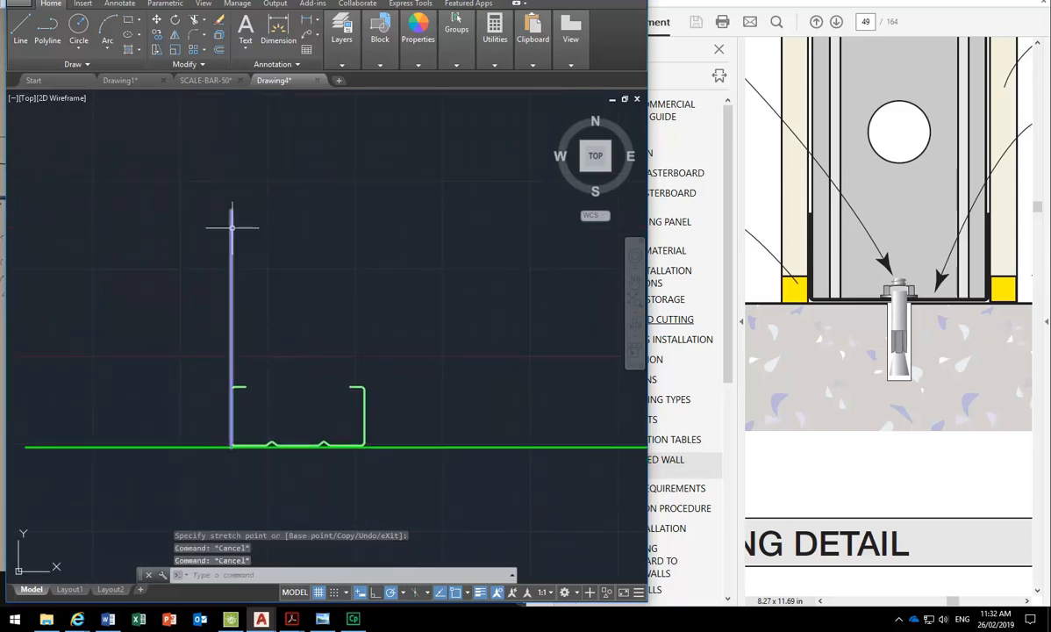
- Offset the plasterboard line outward, away from the track, to form the outer face of the left sheet
left_click(216, 48)
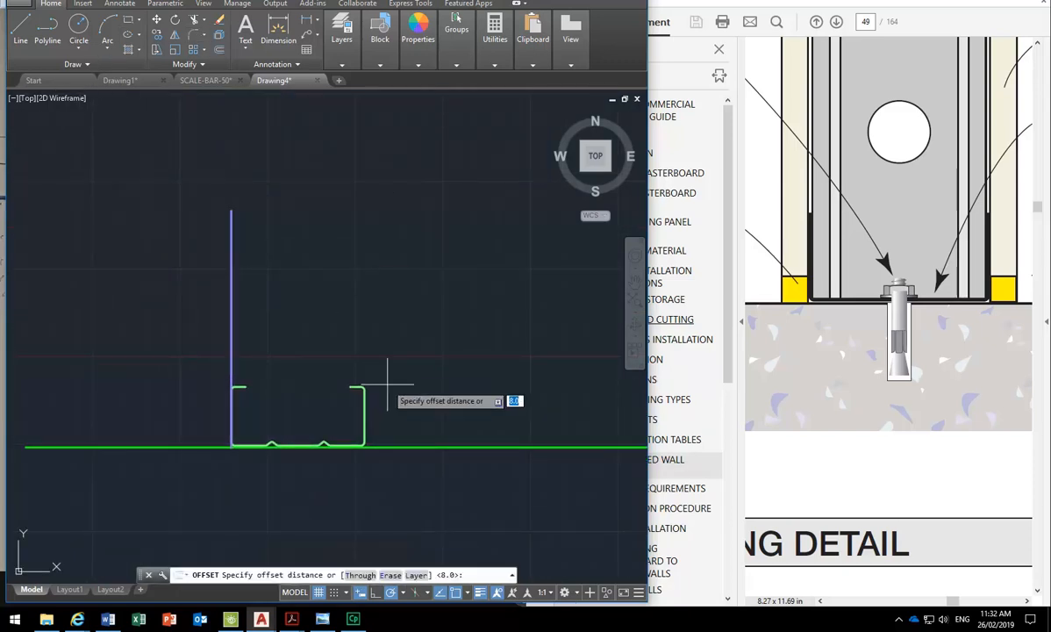
key("Return")
left_click(231, 333)
left_click(149, 317)
key("Return")
- Mirror both plasterboard lines about the vertical centreline of the bottom track, keeping the originals
type("MI")
key("Return")
left_click(270, 244)
left_click(167, 305)
key("Return")
left_click(298, 446)
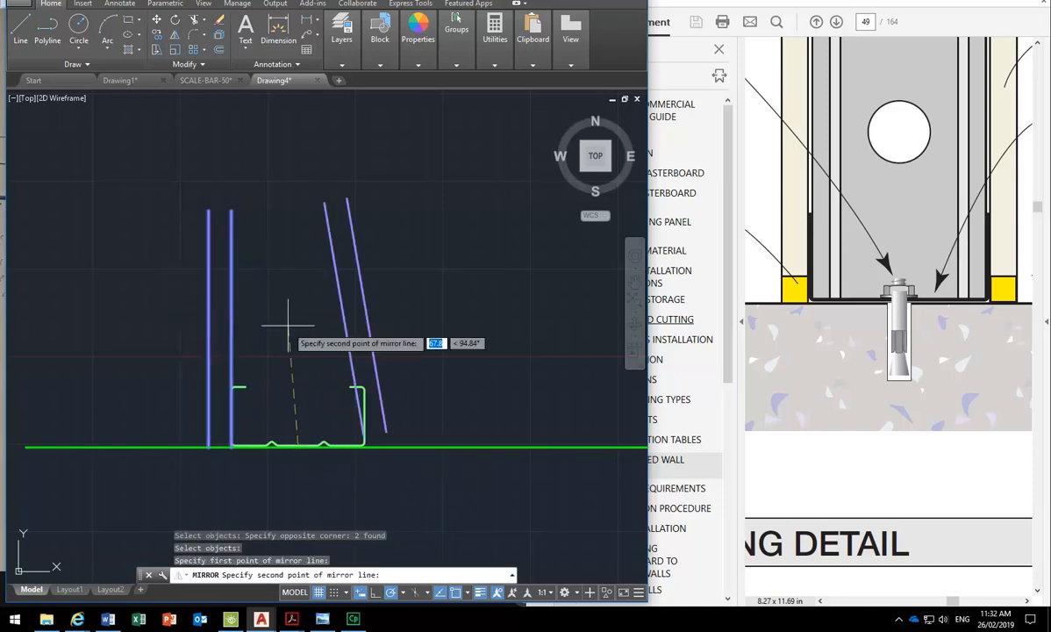
left_click(298, 309)
key("Return")
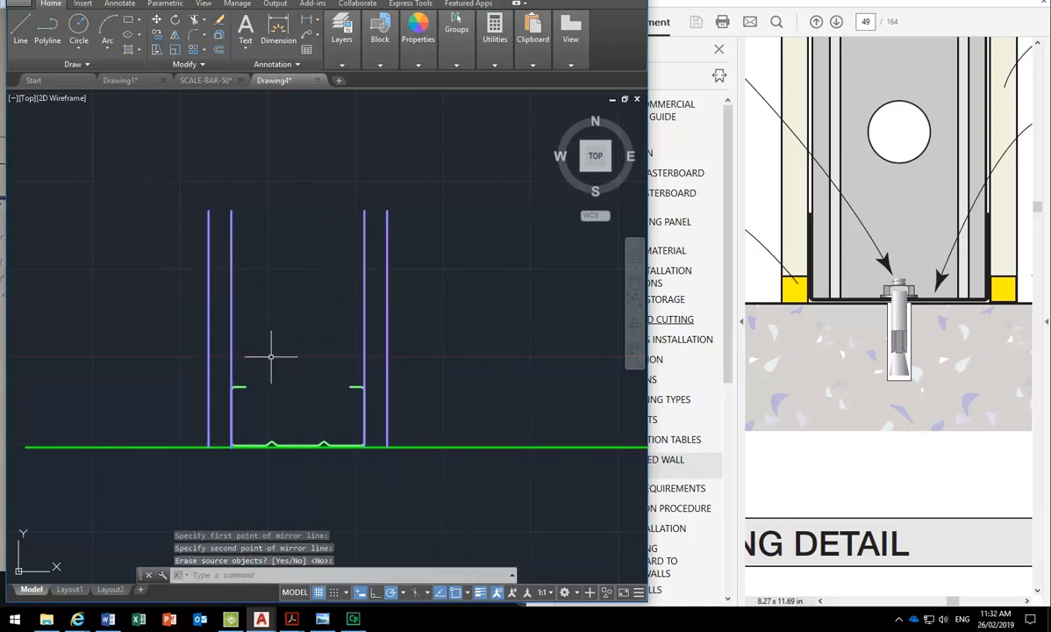
scroll(270, 355, "up", 2)
middle_click_drag(271, 354, 263, 341)
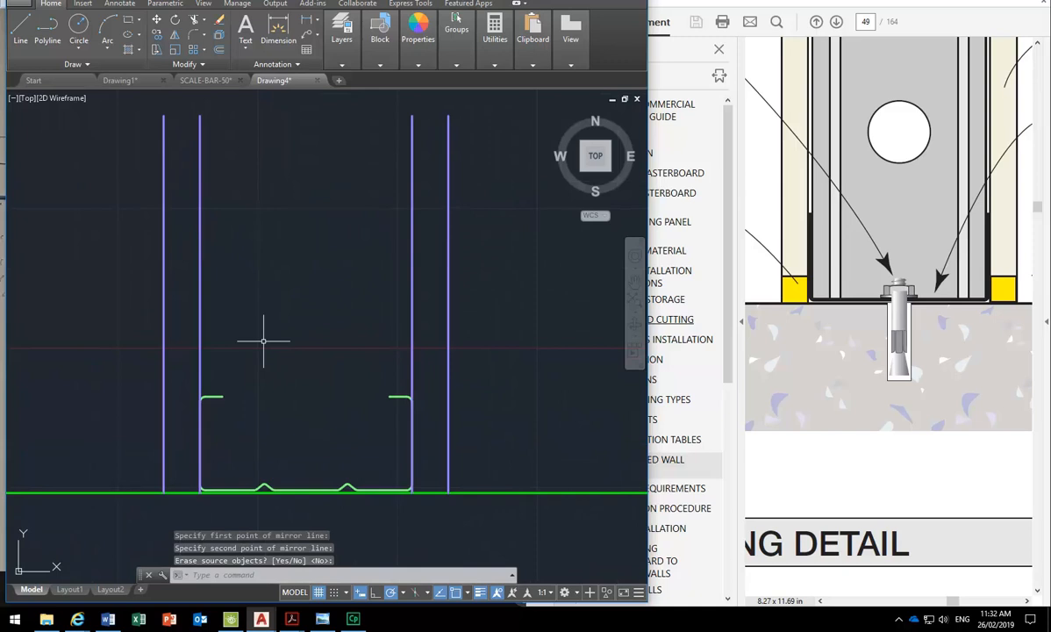